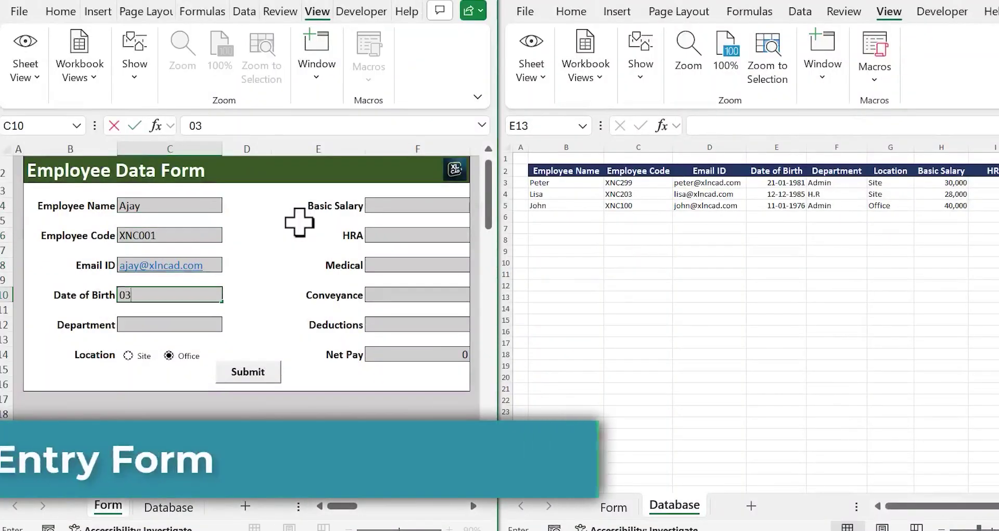
Enter date of birth 03-03-1985, choose the Technical department and the Site location
type("-03-1985")
Enter salary amounts 60000, 25000, 6800, 4500 and 1,850, then submit the record
key("Return")
left_click(229, 324)
left_click(143, 334)
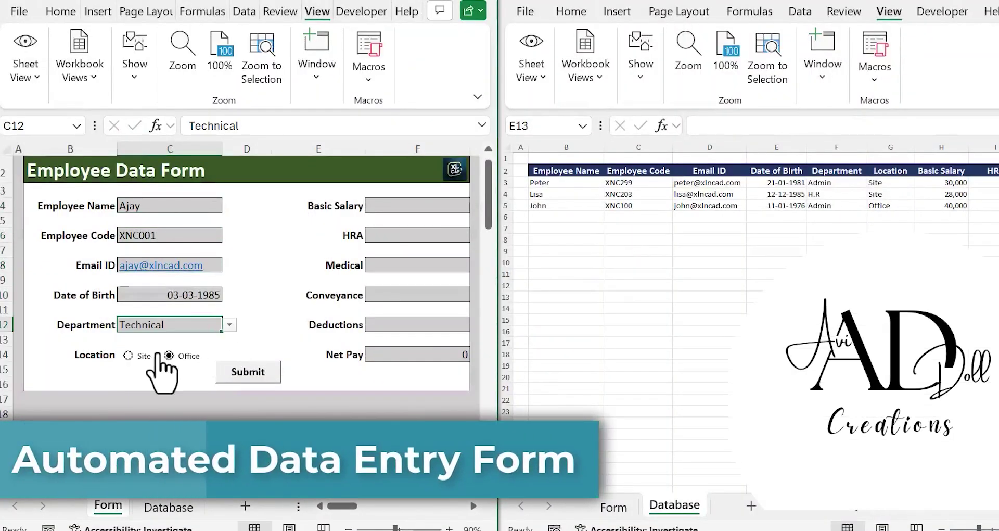
left_click(133, 355)
left_click(375, 206)
type("60000")
key("Return")
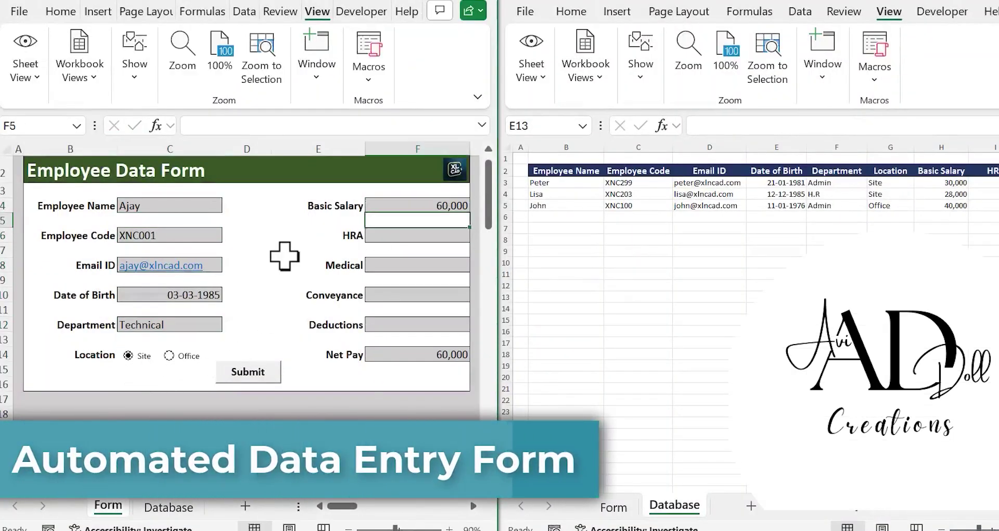
type("25000")
key("Return")
type("6800")
key("Return")
type("4500")
key("Return")
type("1,85")
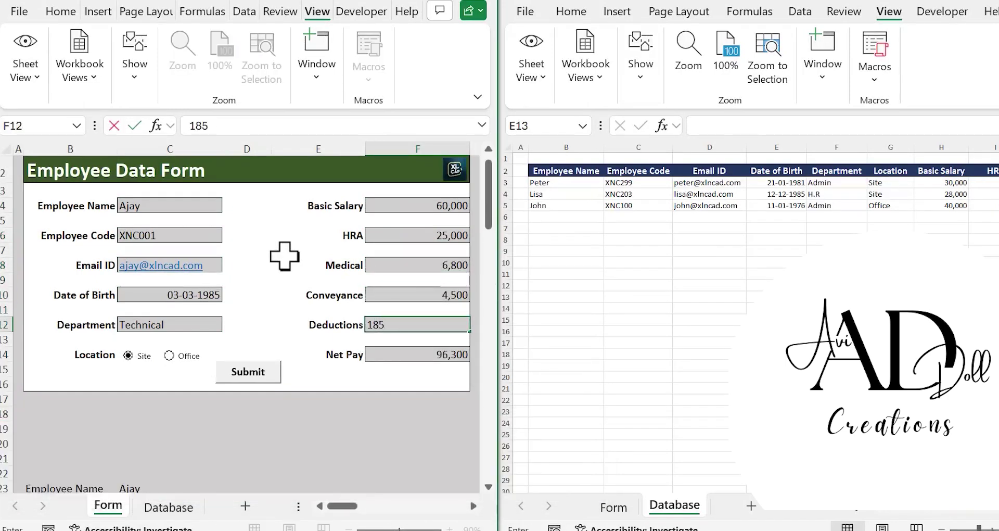
type("0")
key("Return")
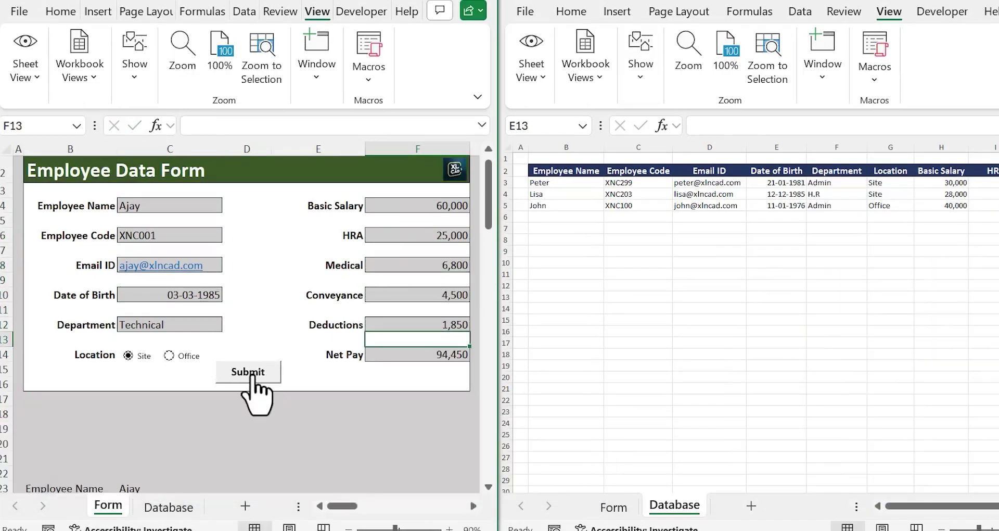
left_click(251, 376)
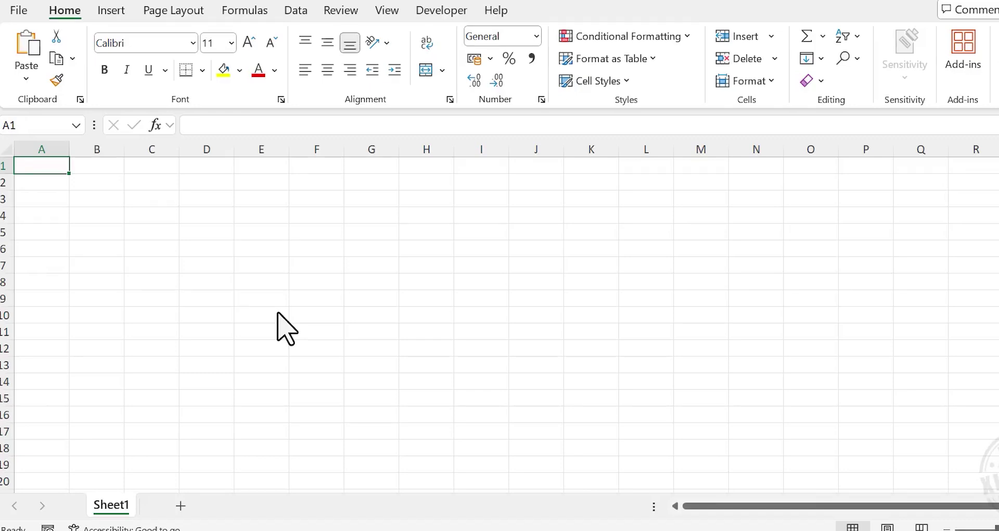
Type the title 'Employee Data Form' in cell B2
left_click(100, 181)
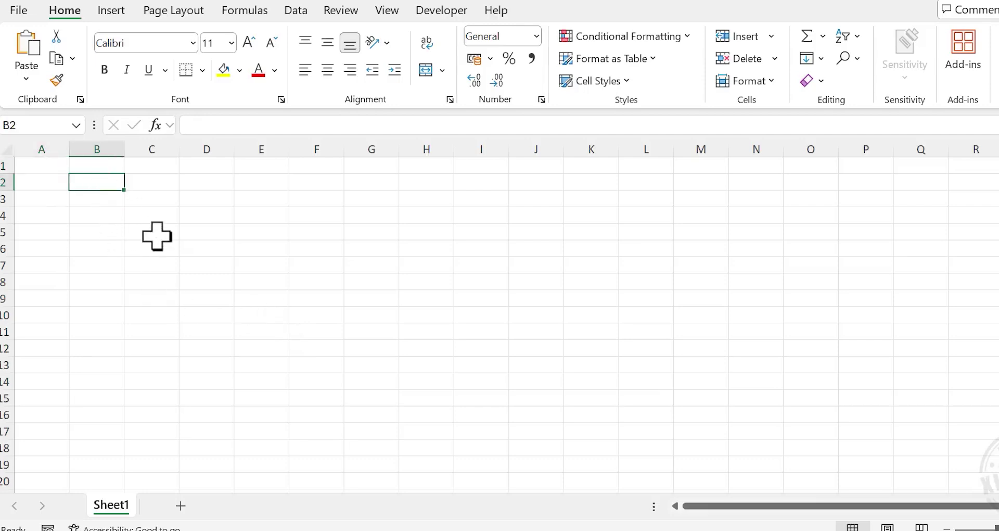
type("Employee")
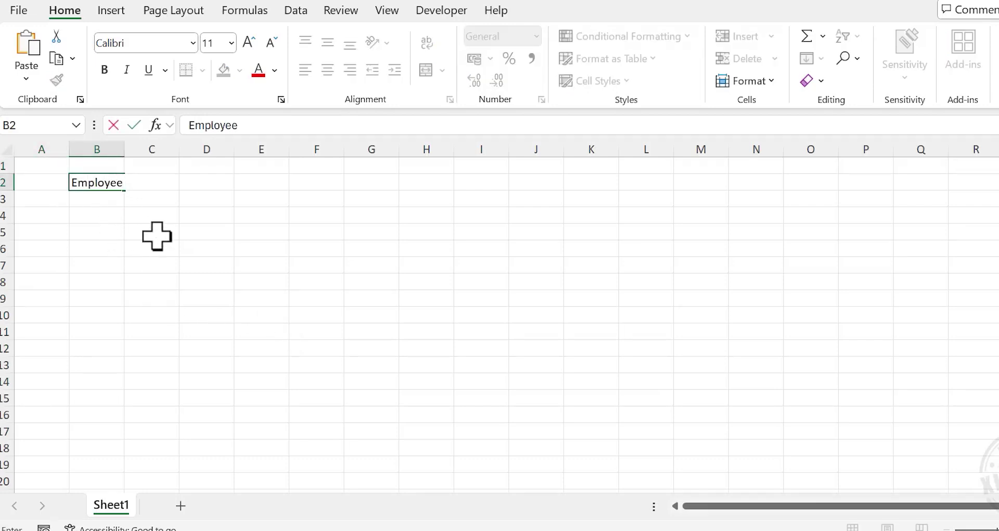
type(" Data Form")
key("Return")
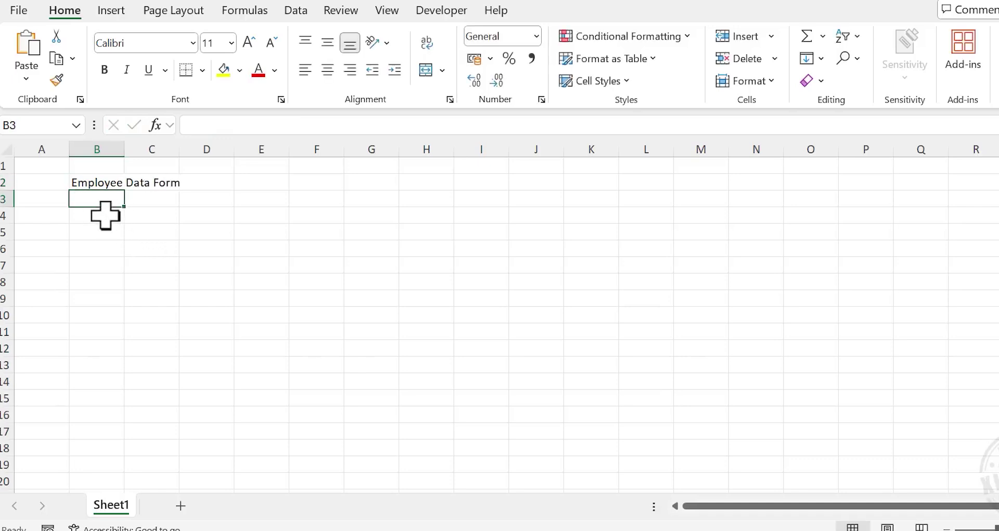
Enter Employee Name, Employee Code, Email ID, Date of Birth, Department and Location labels on alternate rows from B4
left_click(106, 215)
type("Empl")
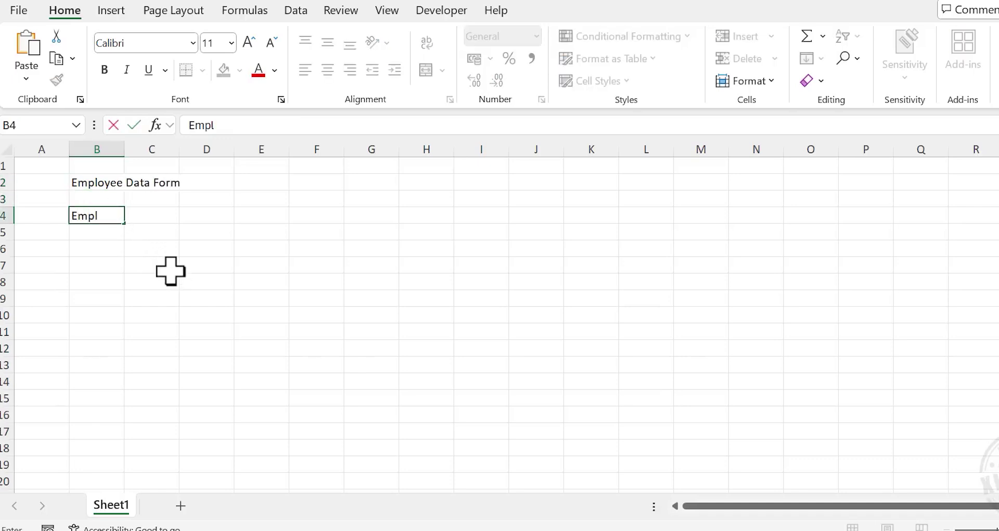
key("Return")
key("Return")
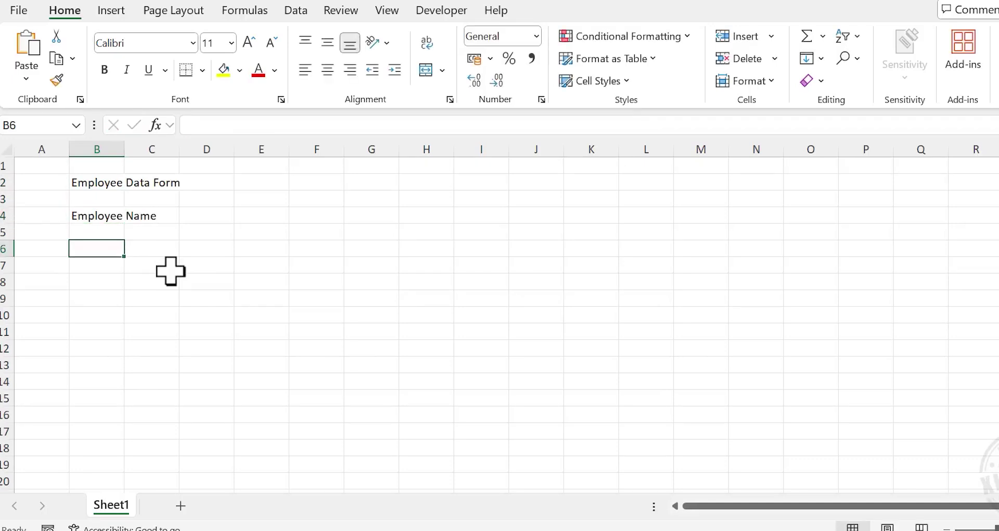
type("Employee Code")
key("Return")
key("Return")
type("Email ID")
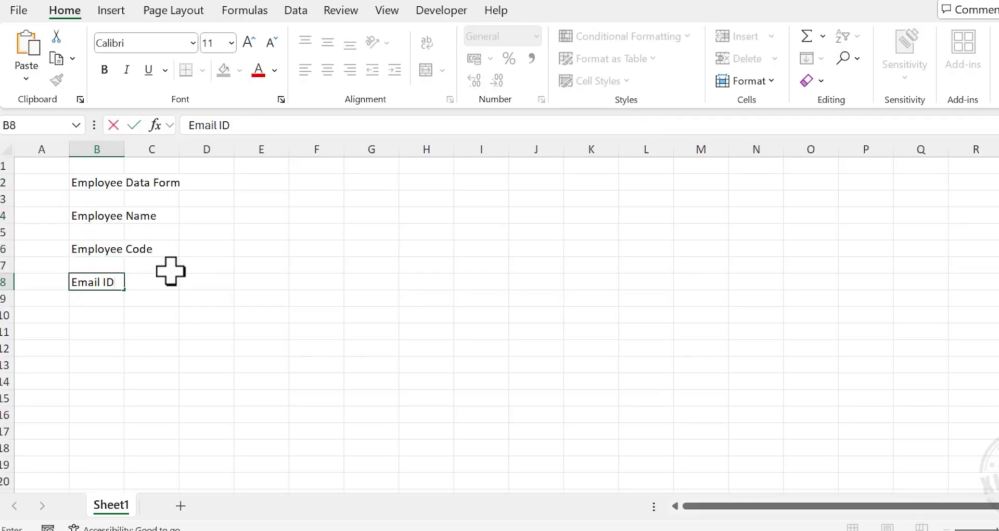
key("Return")
key("Return")
type("Date of")
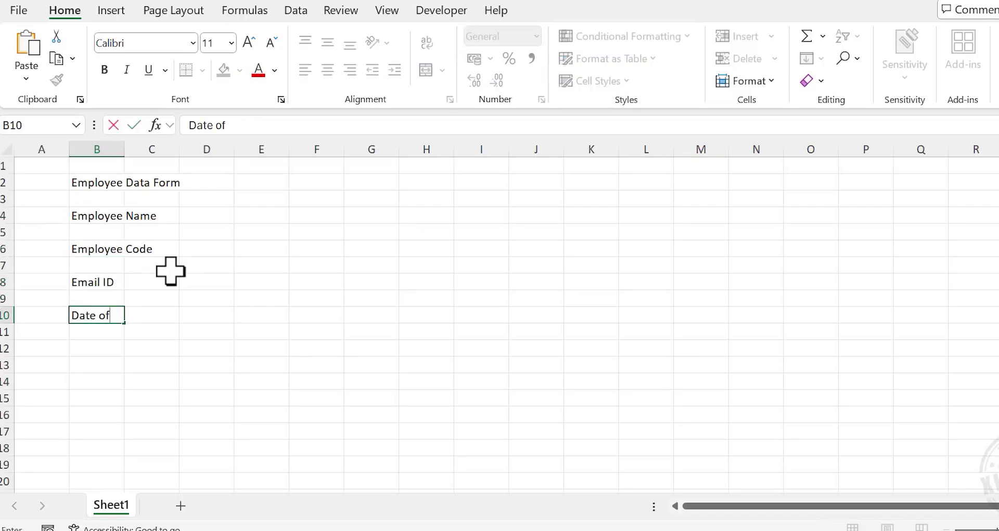
key("Return")
key("Return")
type("D")
key("Return")
key("Return")
type("L")
key("Return")
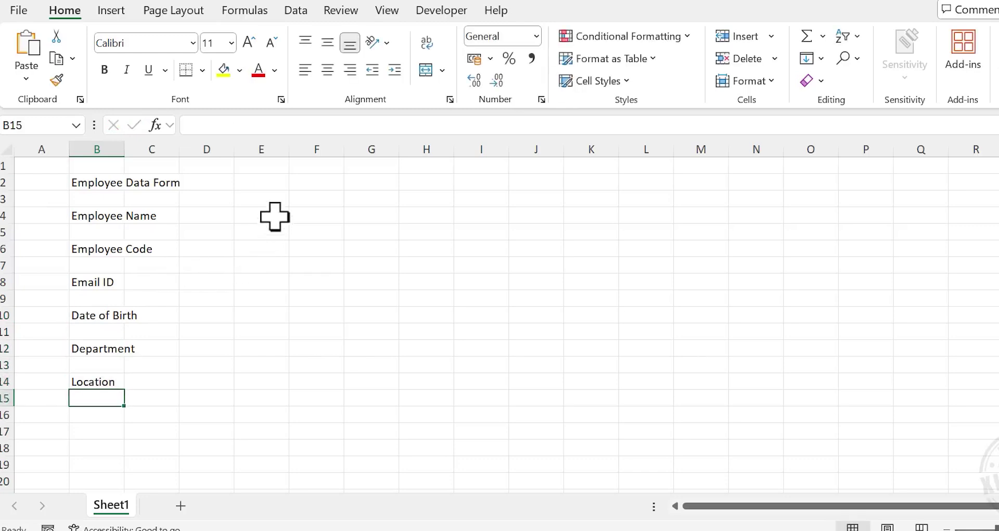
Enter Basic Salary, HRA, Medical, Conveyance, Deductions and Net Pay labels on alternate rows from E4
left_click(266, 216)
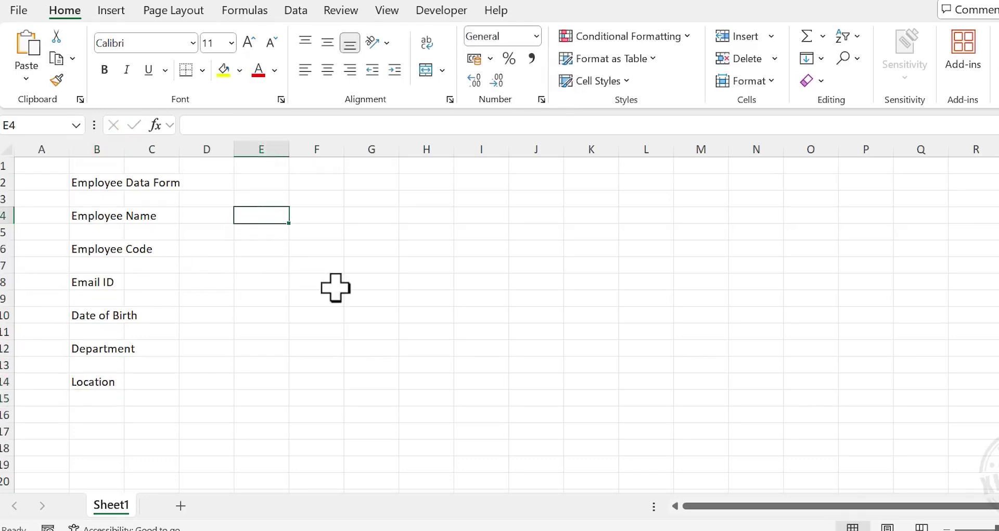
type("Basic Salary")
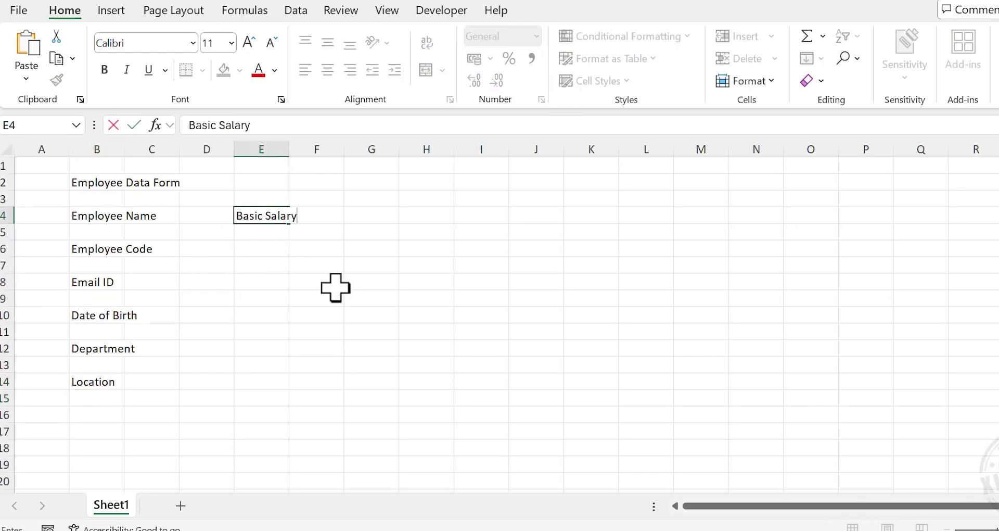
key("Return")
key("Return")
type("HRA")
key("Return")
key("Return")
type("Medical")
key("Return")
key("Return")
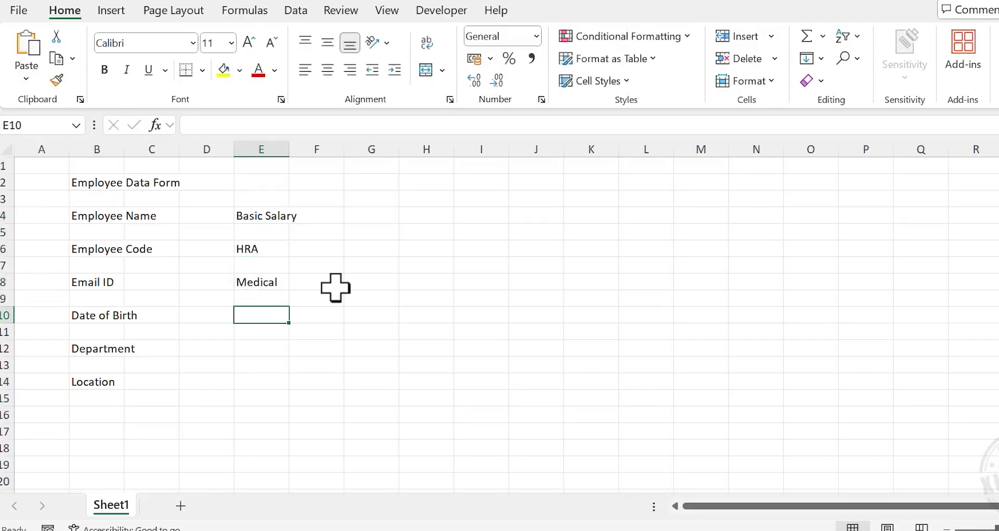
type("Conveyance")
key("Return")
key("Return")
type("Deductions")
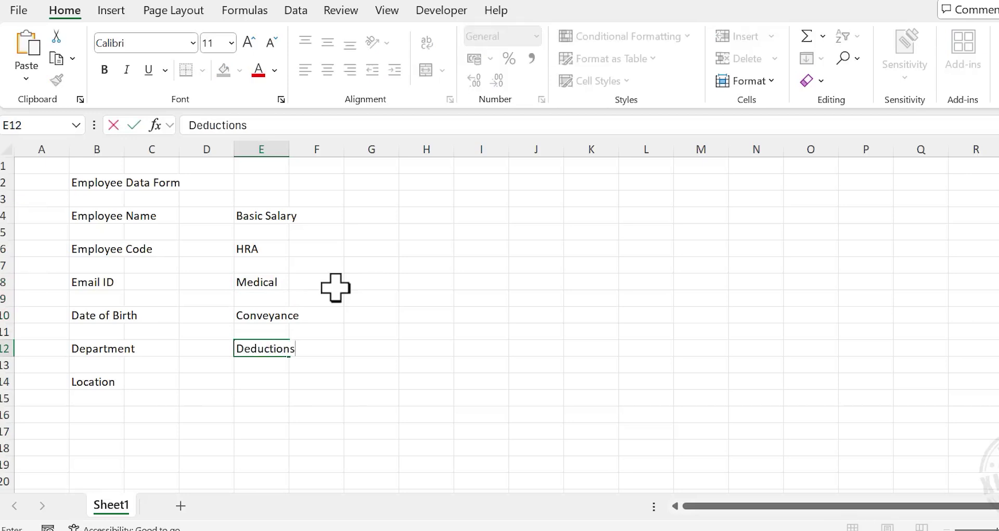
key("Return")
key("Return")
type("Net")
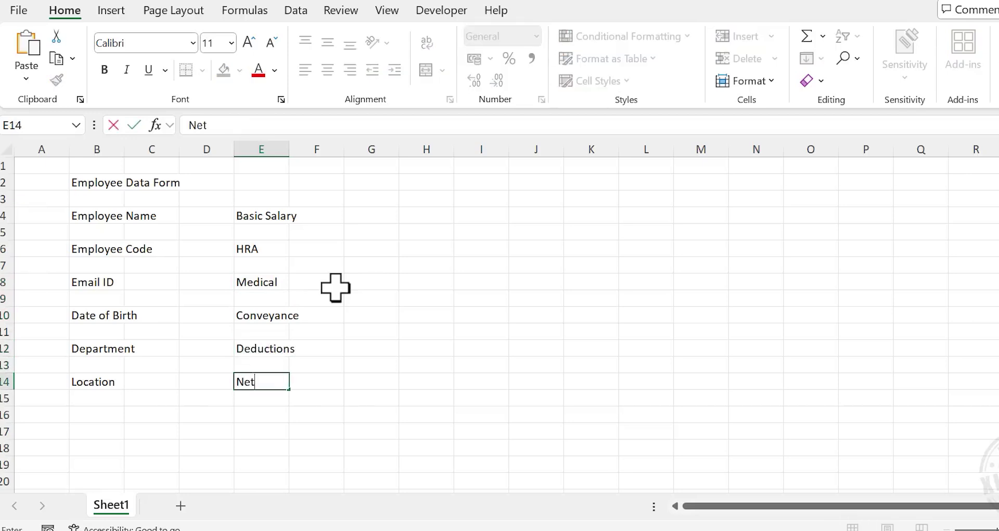
type(" Pay")
key("Return")
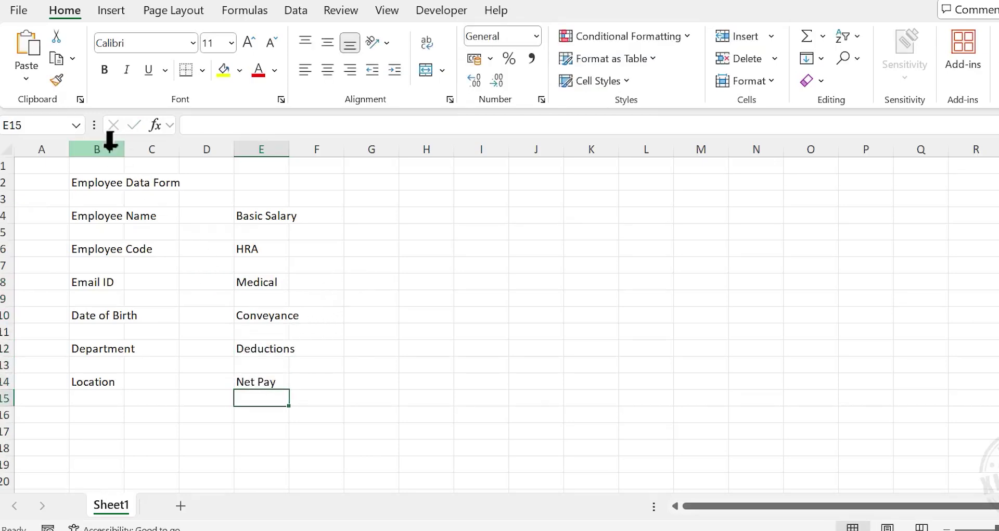
Widen columns B and E together, then columns C and F together
left_click(112, 150)
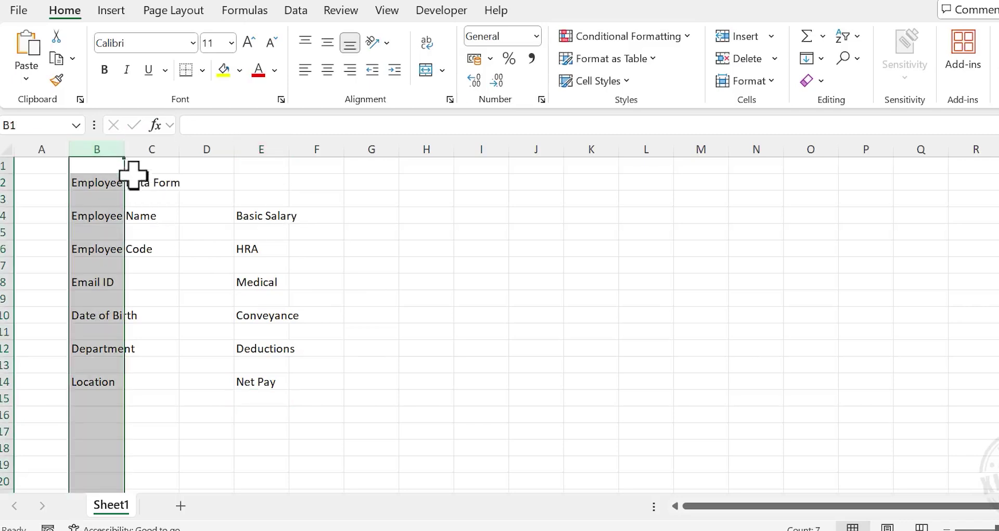
left_click(255, 149, "ctrl")
left_click_drag(124, 150, 173, 153)
left_click(203, 148)
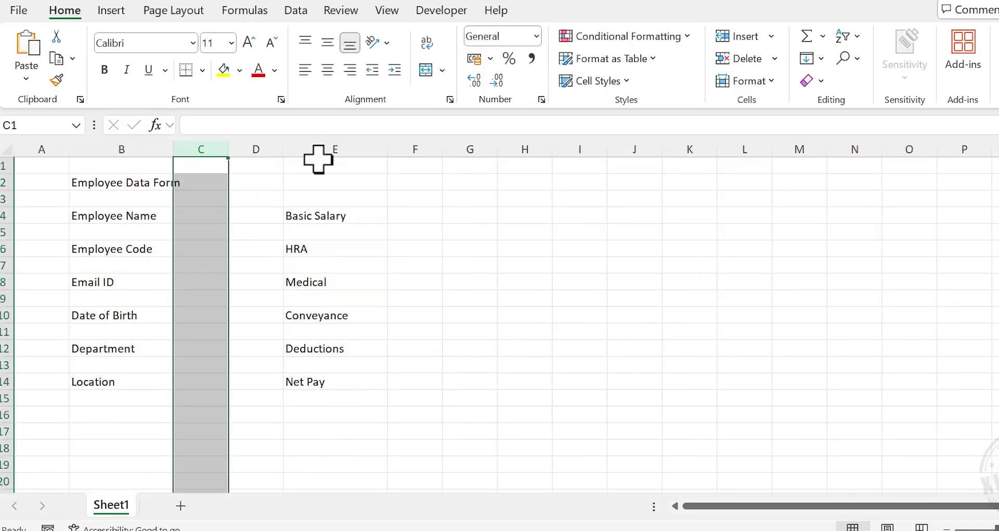
left_click(406, 148, "ctrl")
left_click_drag(229, 150, 290, 151)
left_click(261, 268)
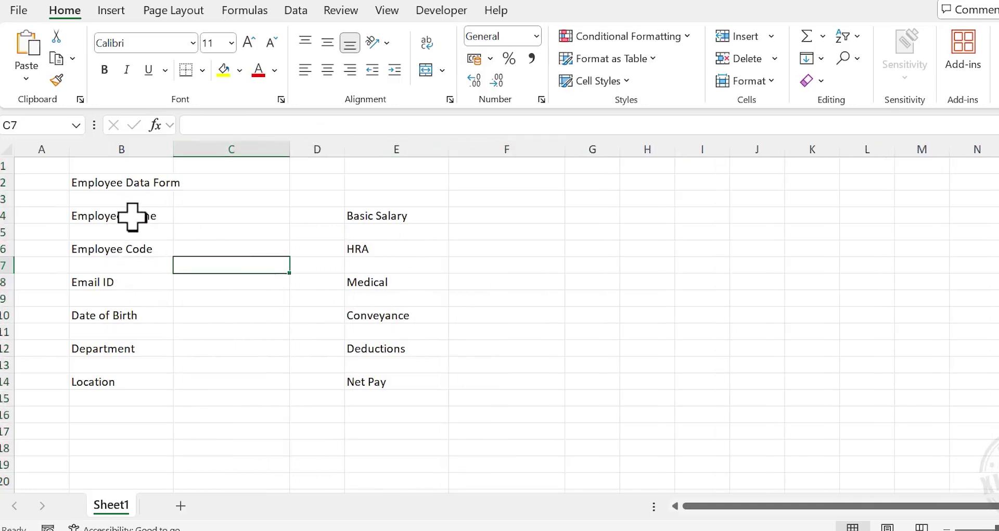
Right-align and bold the labels in B4:B14 and E4:E14
left_click_drag(134, 217, 127, 378)
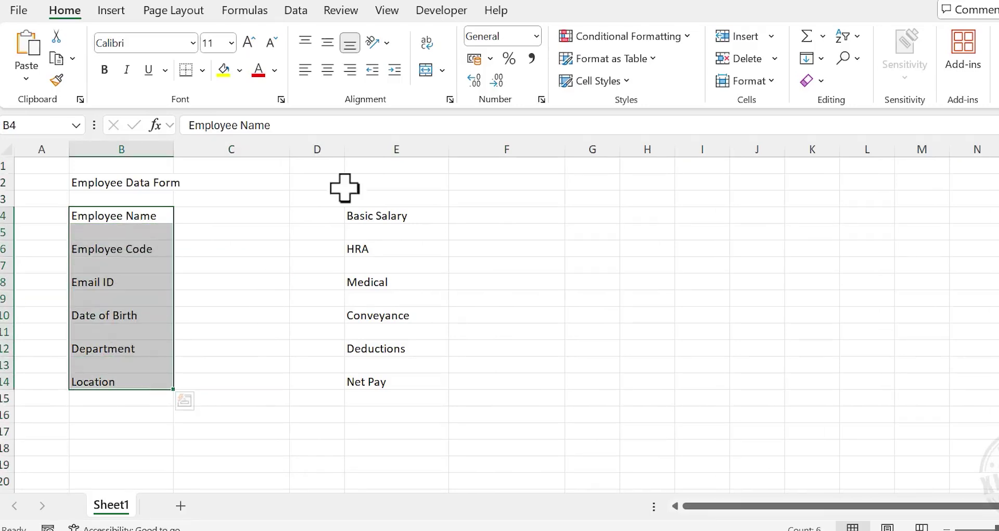
left_click(350, 70)
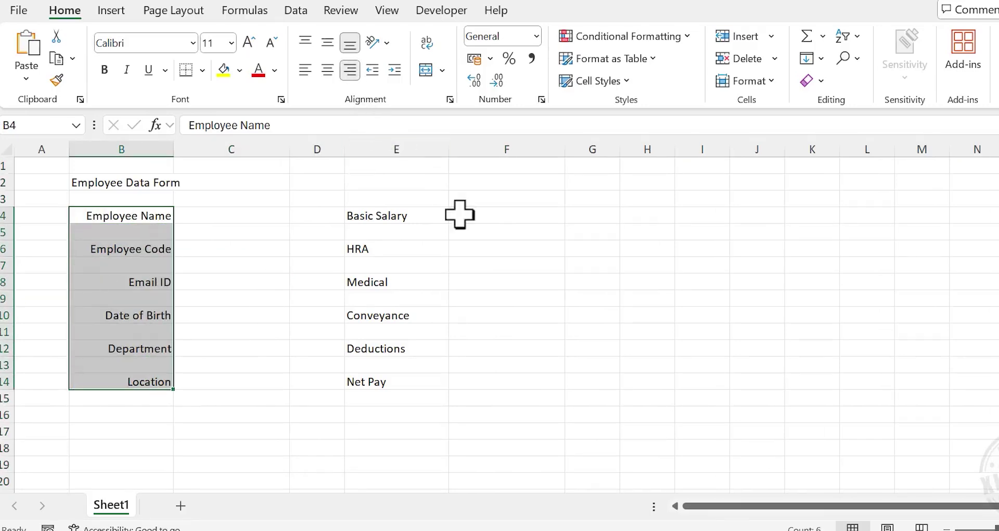
left_click_drag(427, 215, 424, 388)
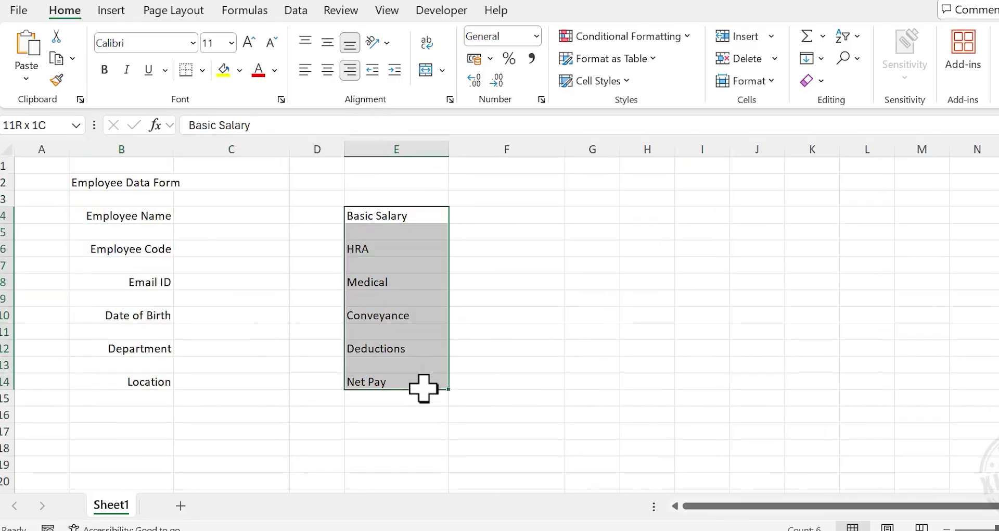
left_click(349, 70)
left_click(105, 69)
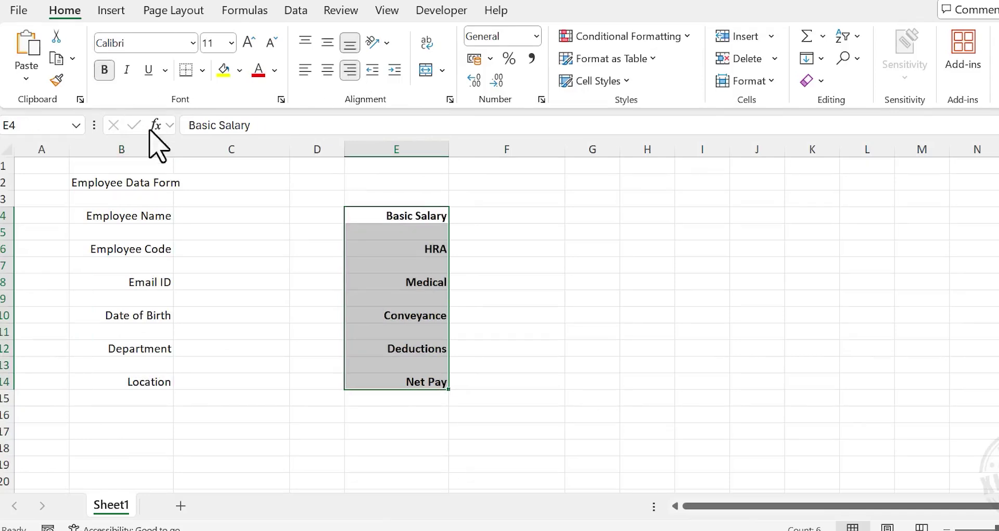
left_click_drag(159, 218, 159, 385)
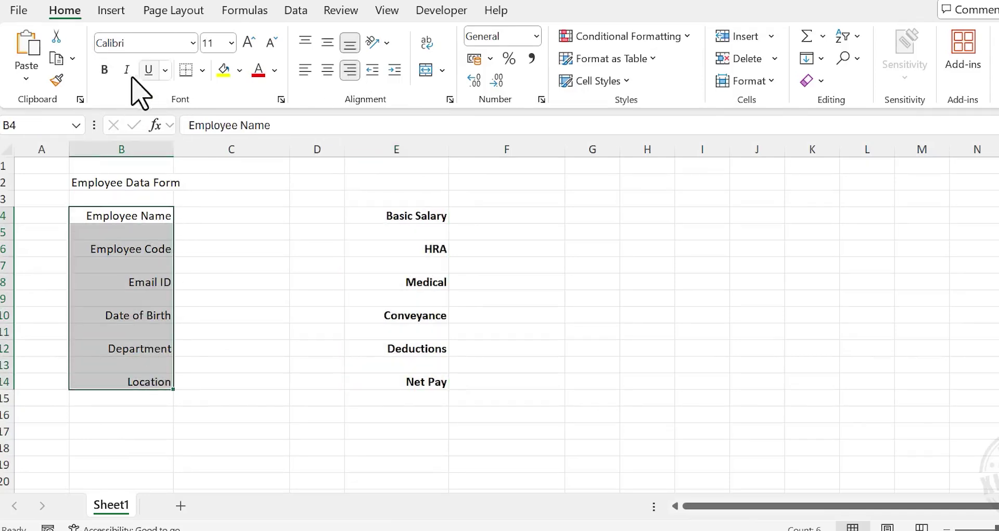
left_click(105, 69)
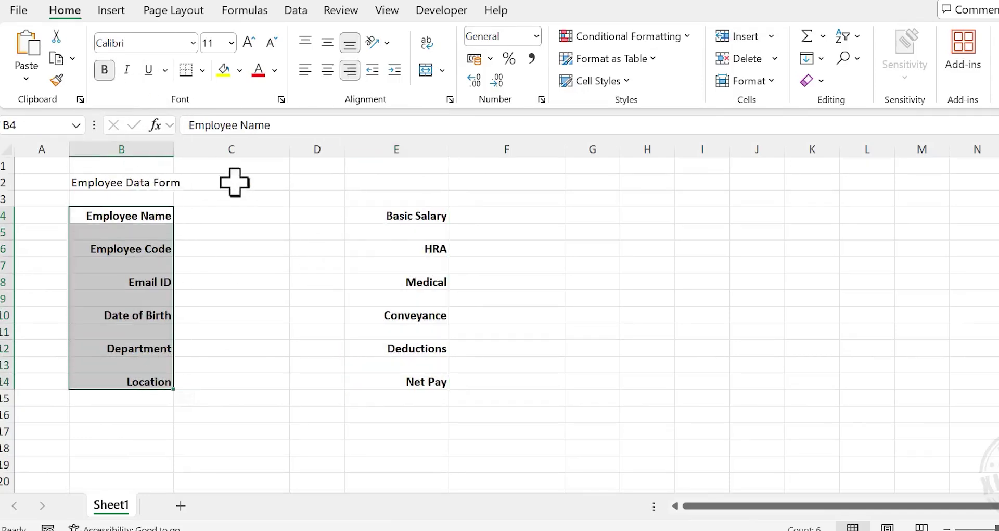
Merge B2:F2 for the title and set its font size to 20
left_click_drag(156, 184, 467, 181)
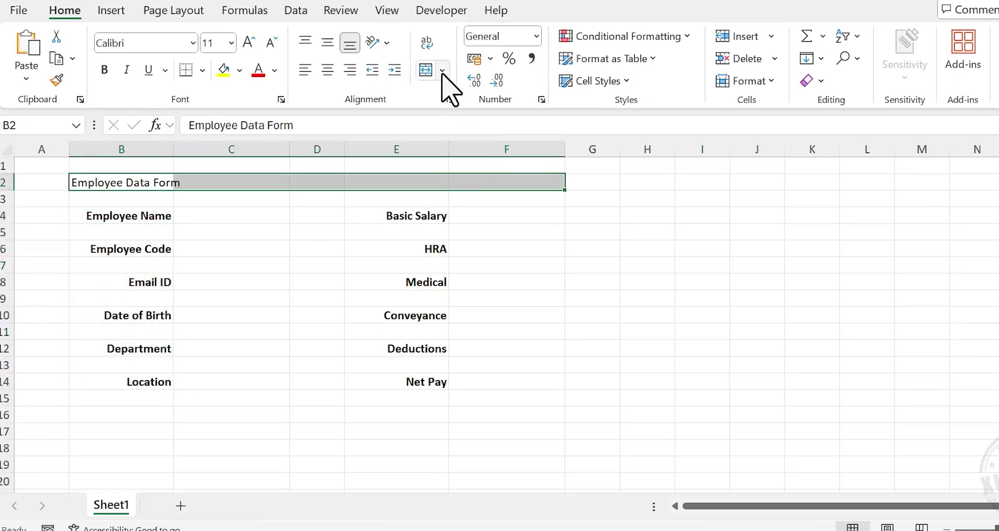
left_click(442, 70)
left_click(488, 147)
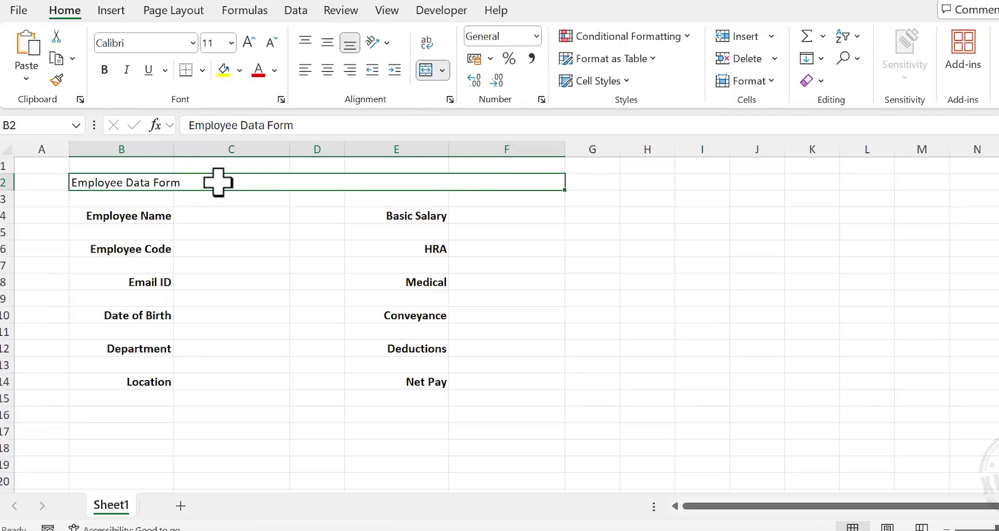
left_click(231, 43)
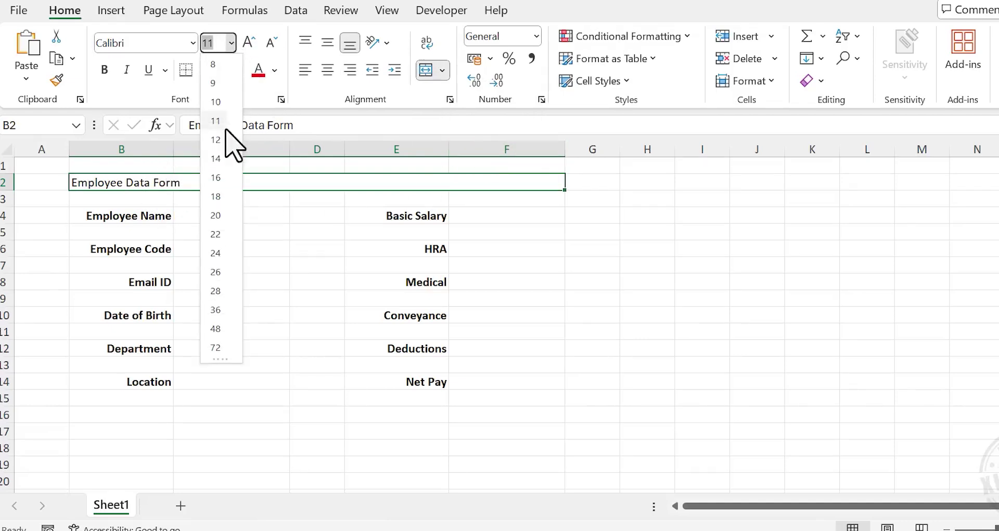
left_click(215, 215)
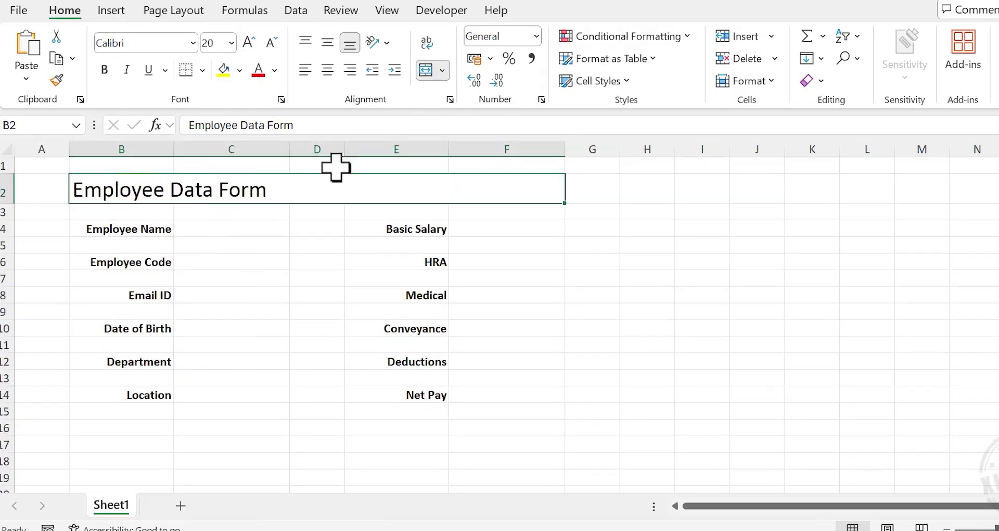
Give the title a dark green fill with bold white text
left_click(239, 70)
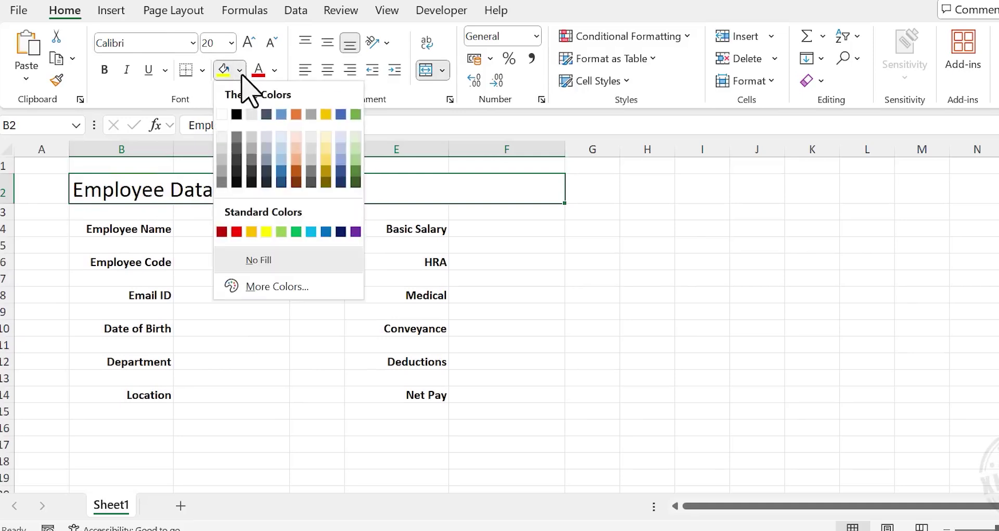
left_click(355, 182)
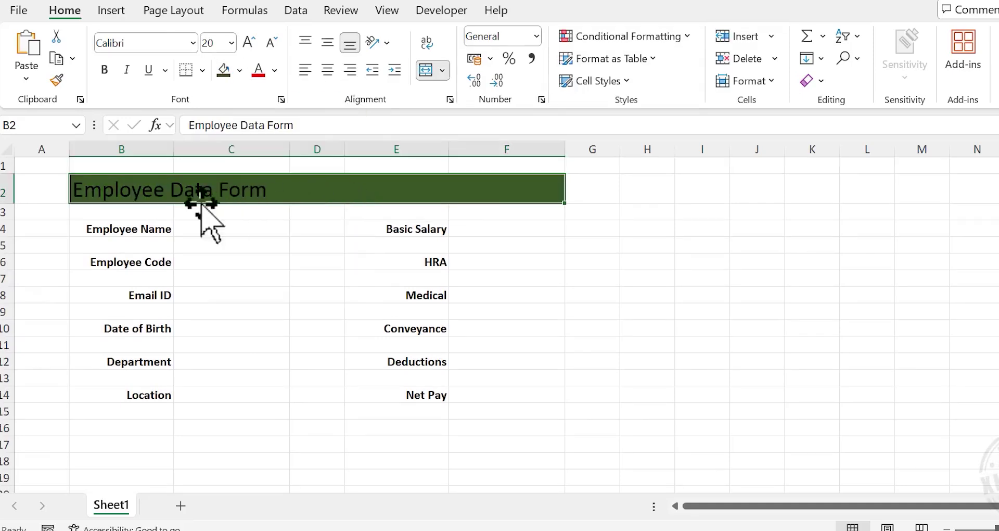
left_click(274, 71)
left_click(256, 140)
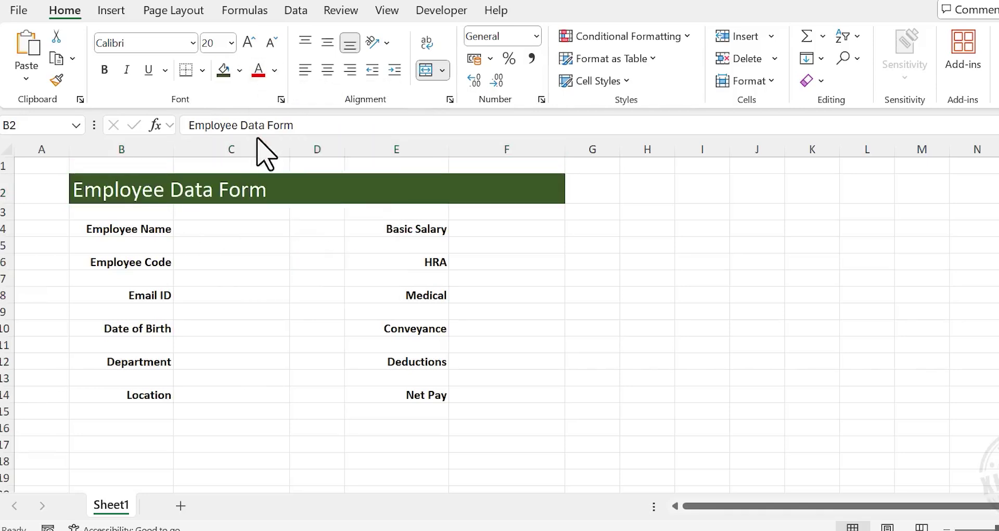
left_click(105, 69)
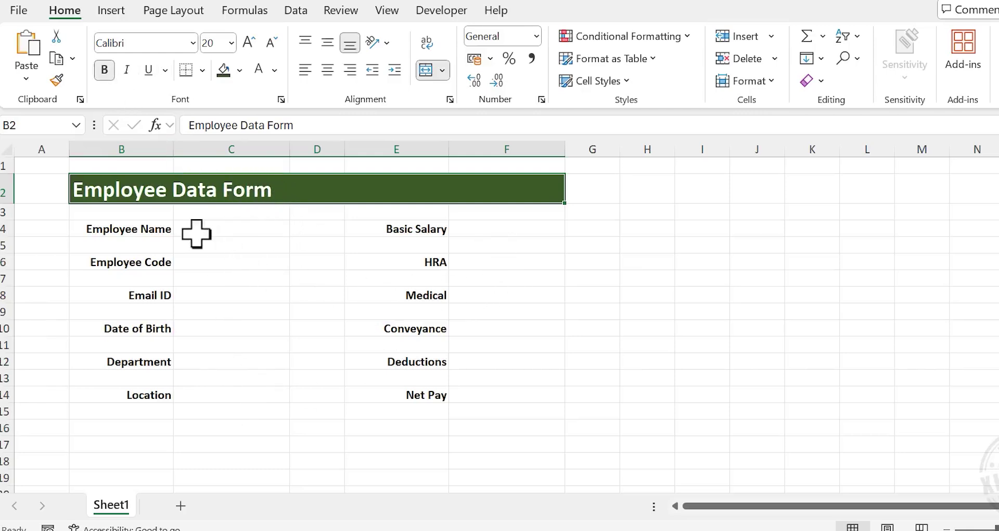
Give cell C4 a light grey fill and an outside border
left_click(237, 232)
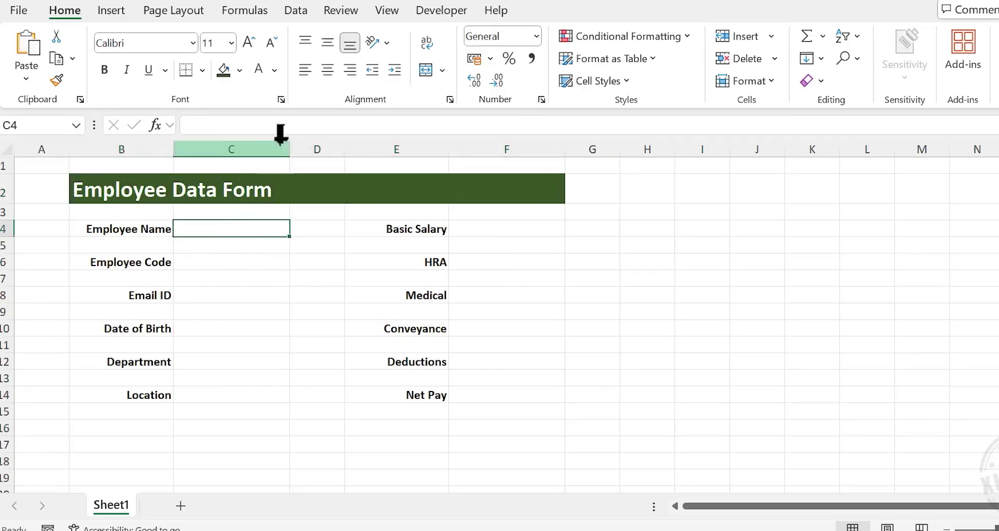
left_click(239, 70)
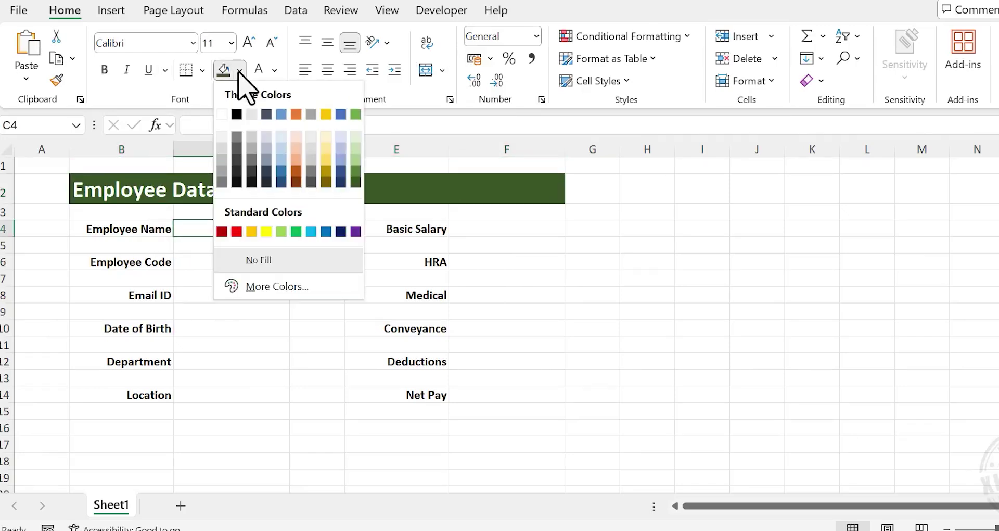
left_click(251, 138)
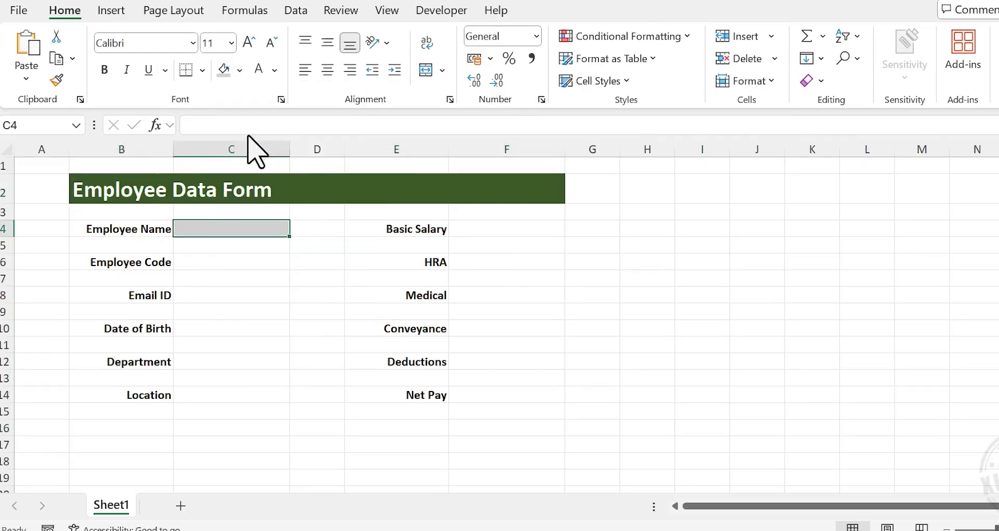
left_click(203, 70)
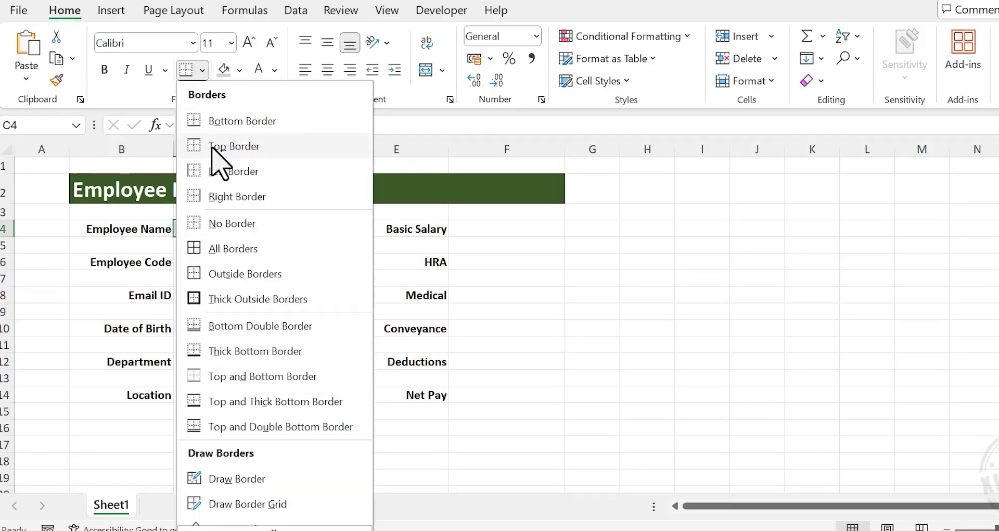
left_click(304, 273)
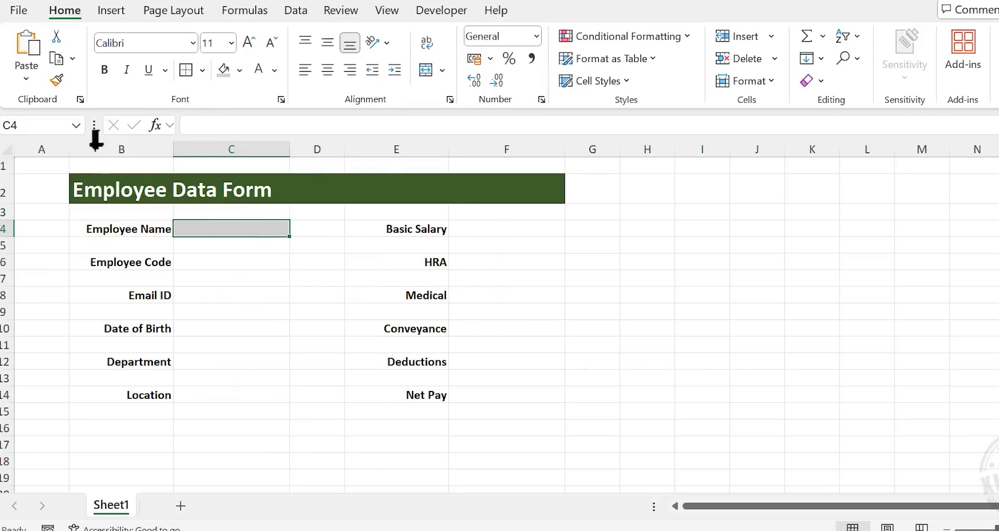
Copy C4's grey bordered style to C6–C12 and F4–F14 with Format Painter
left_click(57, 81)
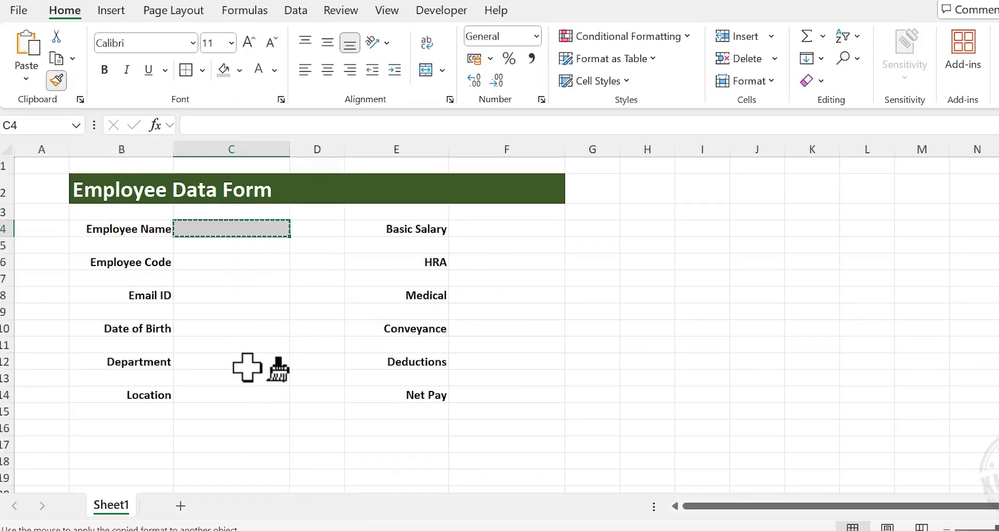
left_click(226, 263)
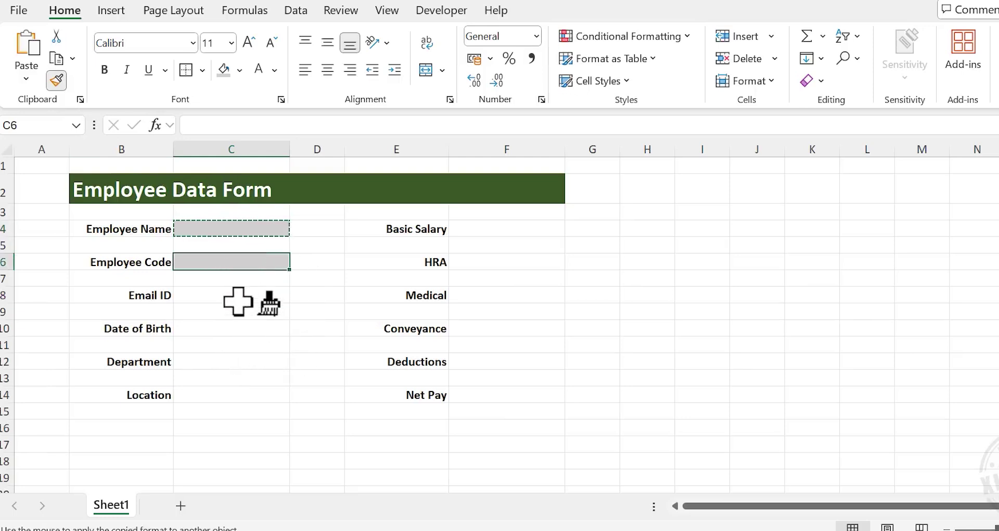
left_click(235, 296)
left_click(235, 329)
left_click(232, 363)
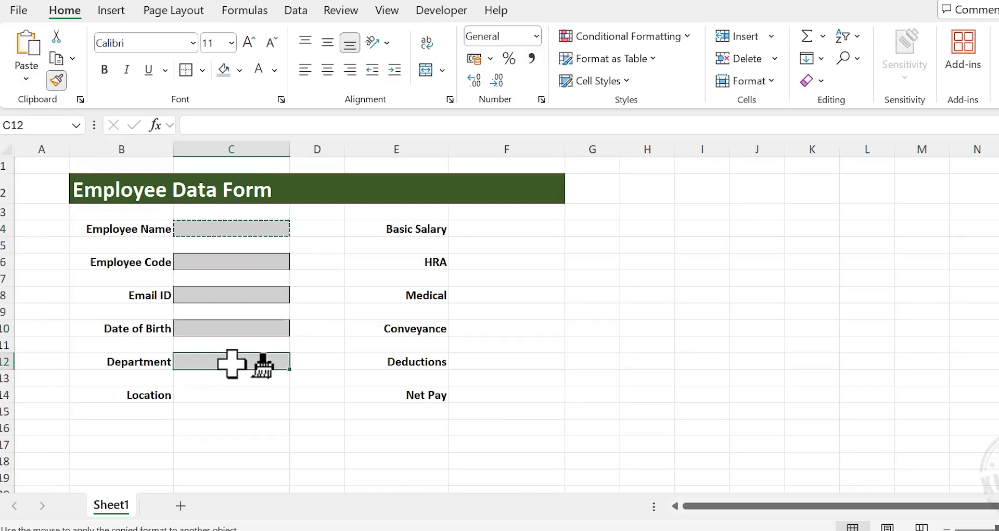
left_click(541, 229)
left_click(500, 261)
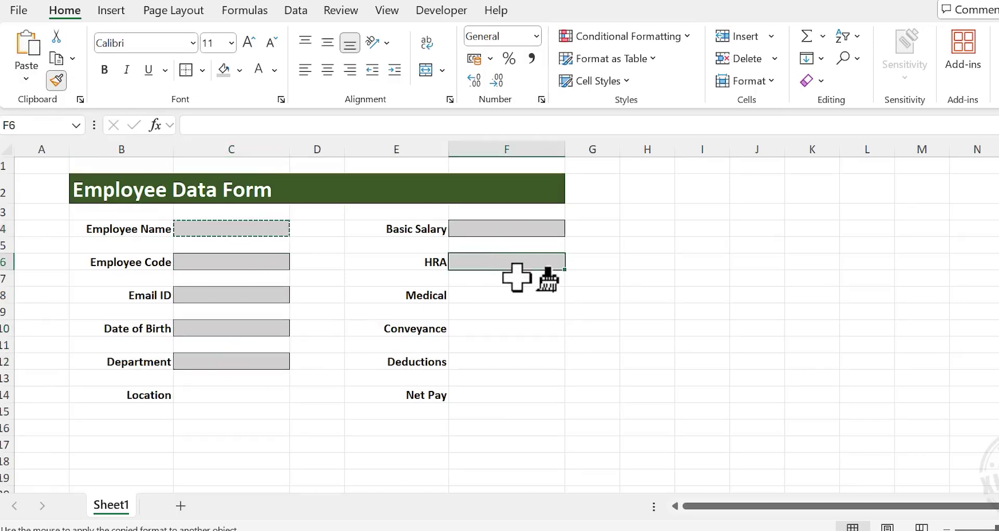
left_click(500, 295)
left_click(499, 329)
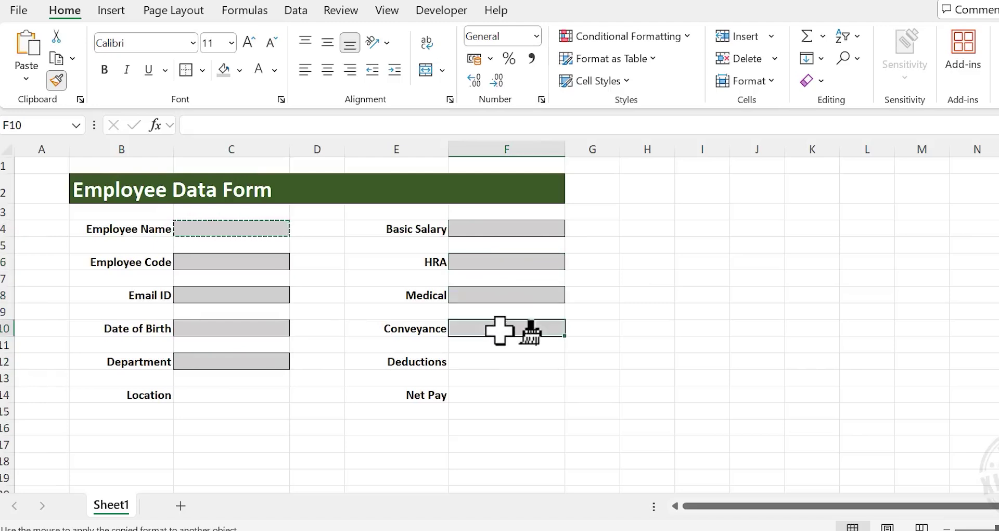
left_click(495, 363)
left_click(507, 395)
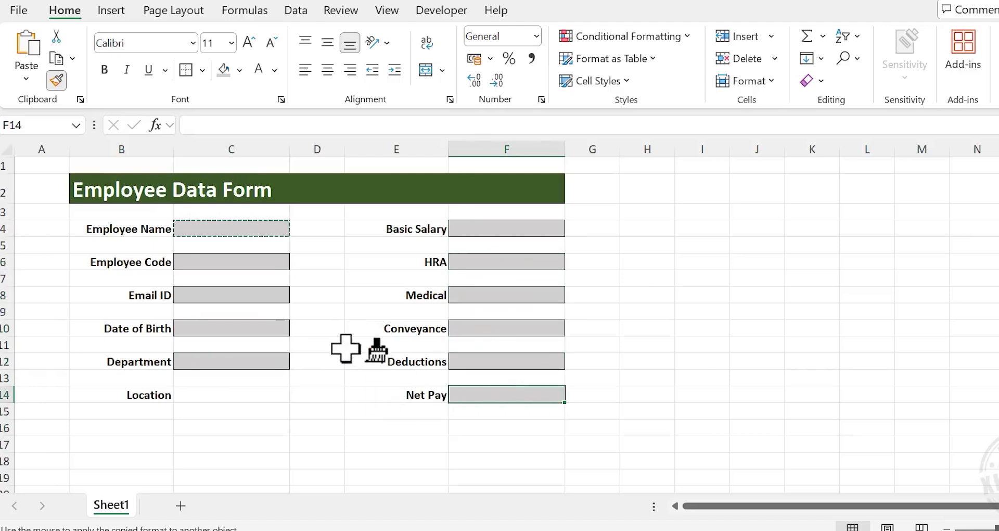
key("Escape")
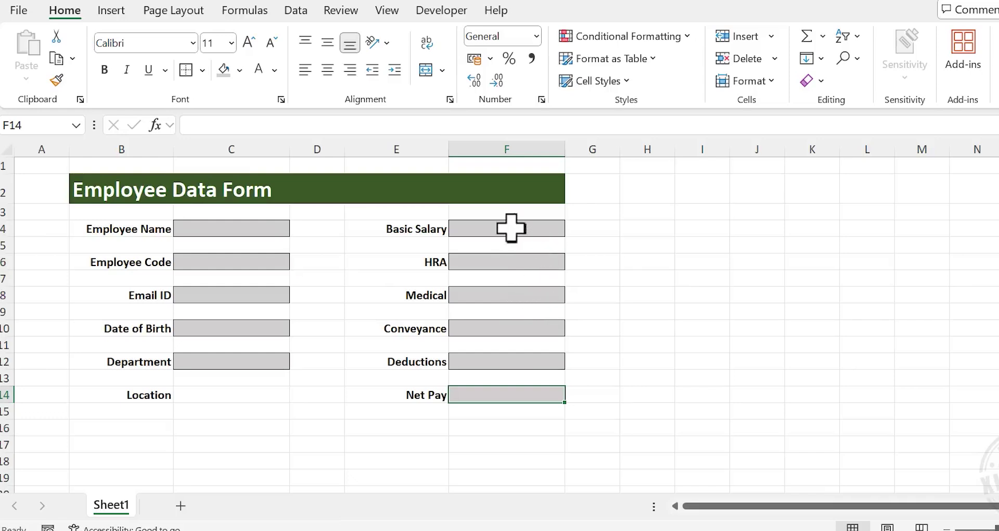
Format F4, F6, F8, F10, F12 and F14 as Number with 1000 separator and 0 decimals
left_click(534, 229)
left_click(535, 260, "ctrl")
left_click(536, 292, "ctrl")
left_click(550, 328, "ctrl")
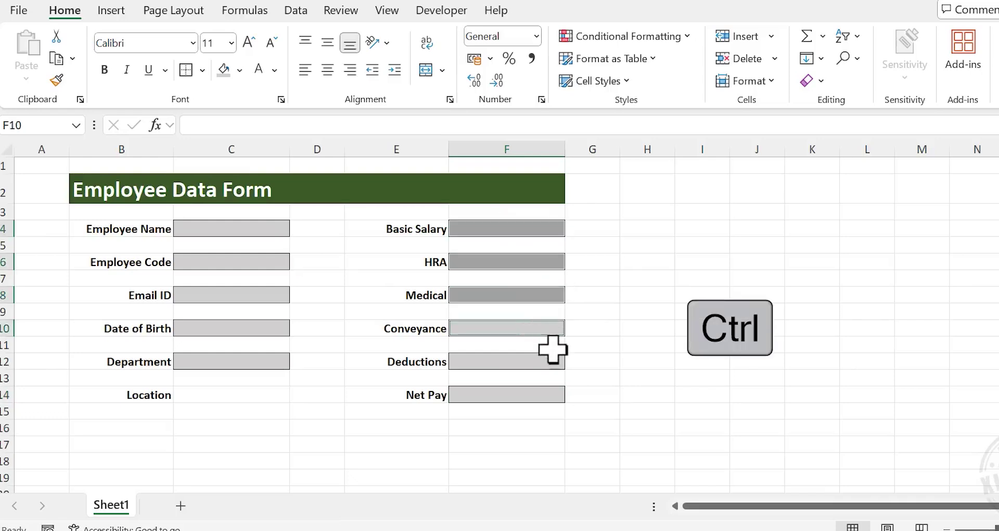
left_click(557, 361, "ctrl")
left_click(541, 394, "ctrl")
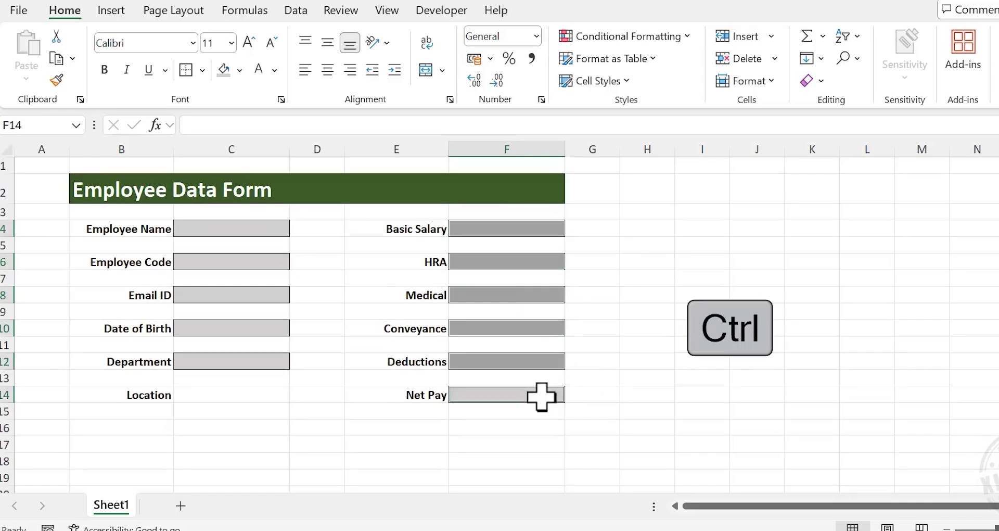
right_click(540, 325)
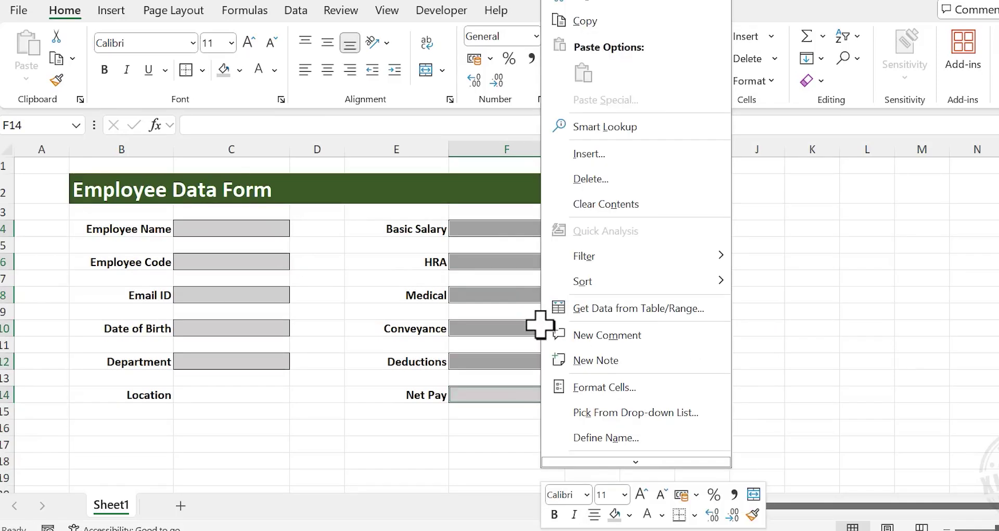
left_click(638, 382)
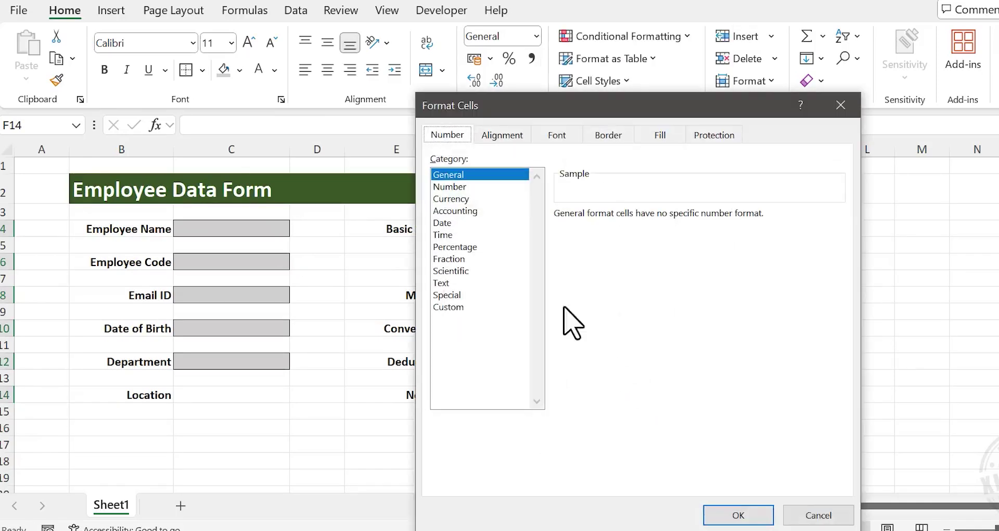
left_click(489, 187)
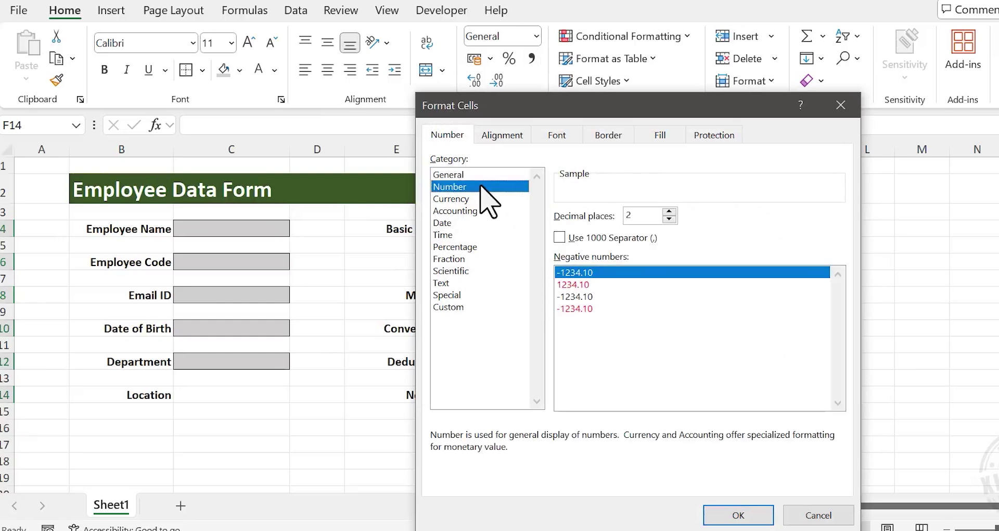
left_click(561, 238)
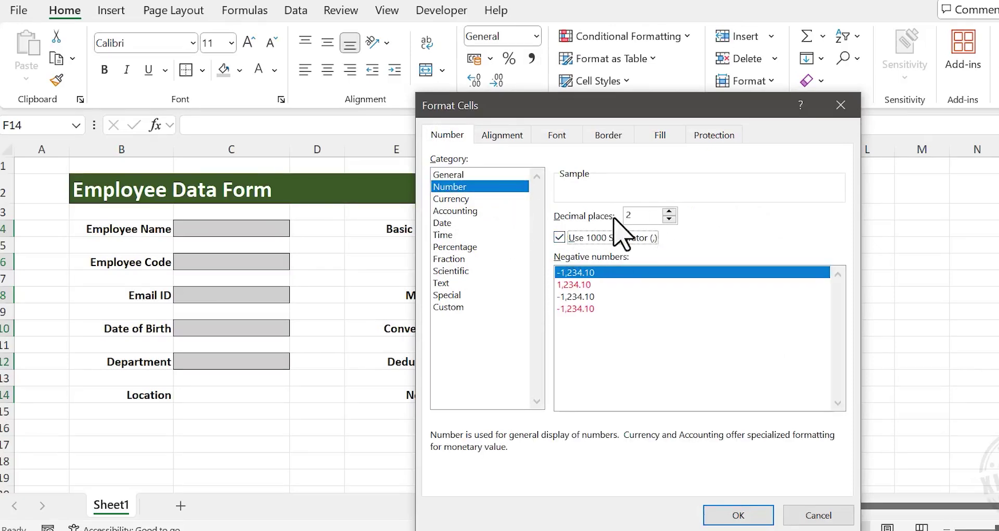
left_click(670, 219)
left_click(670, 219)
left_click(731, 514)
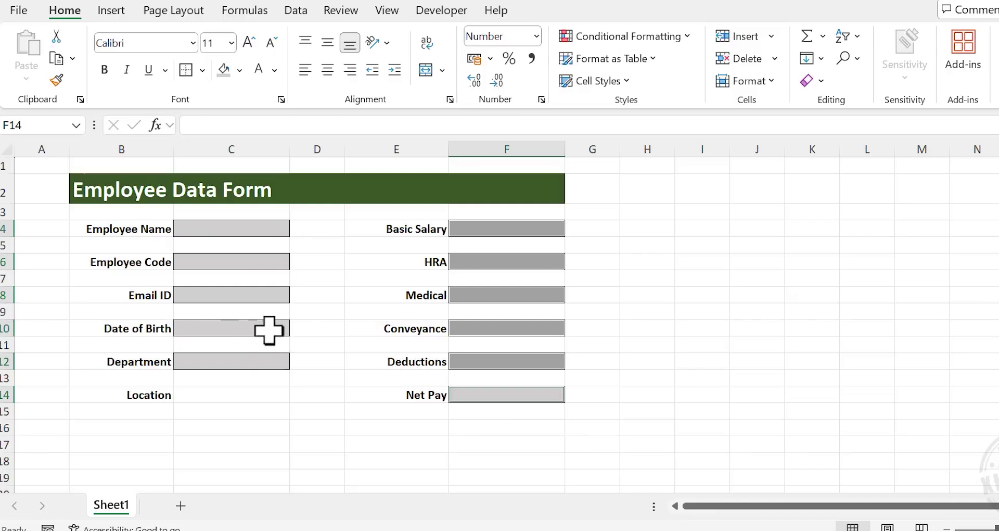
Apply the Short Date number format to the Date of Birth cell C10
left_click(229, 327)
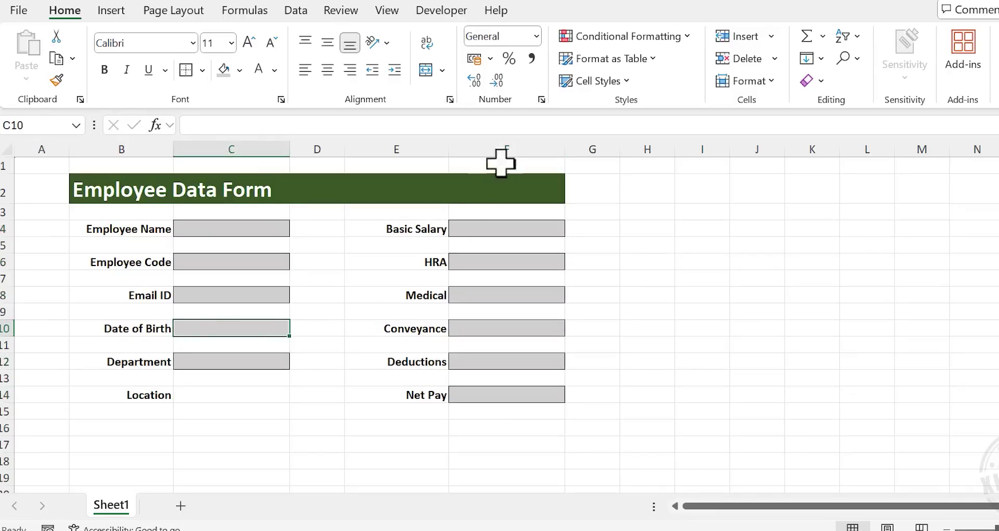
left_click(536, 37)
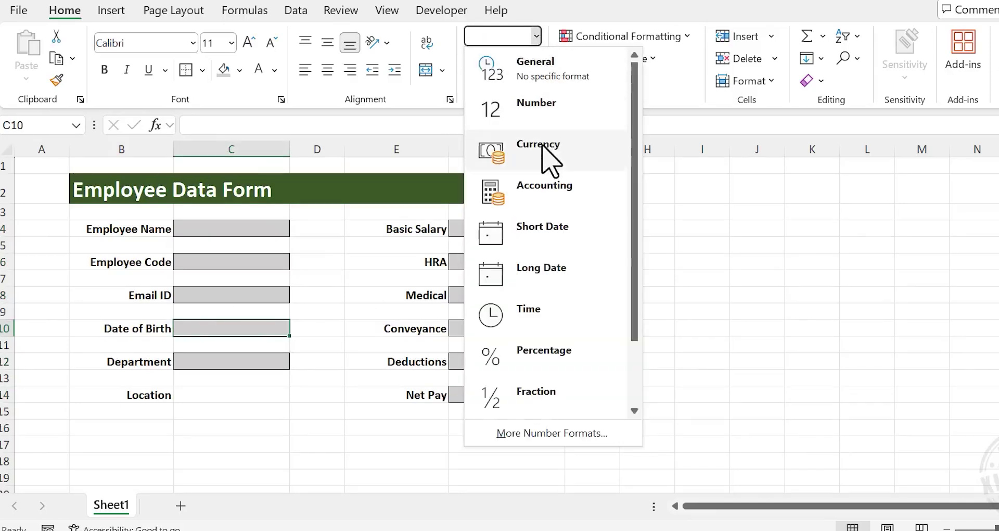
left_click(590, 240)
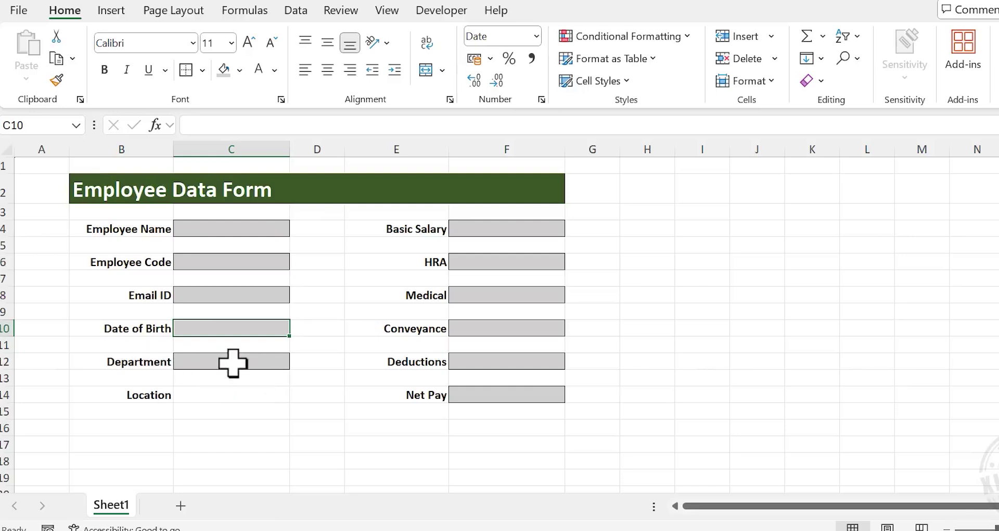
left_click(229, 361)
Add list validation to C12 with source Technical,Admin,Accounts,H.R
left_click(306, 11)
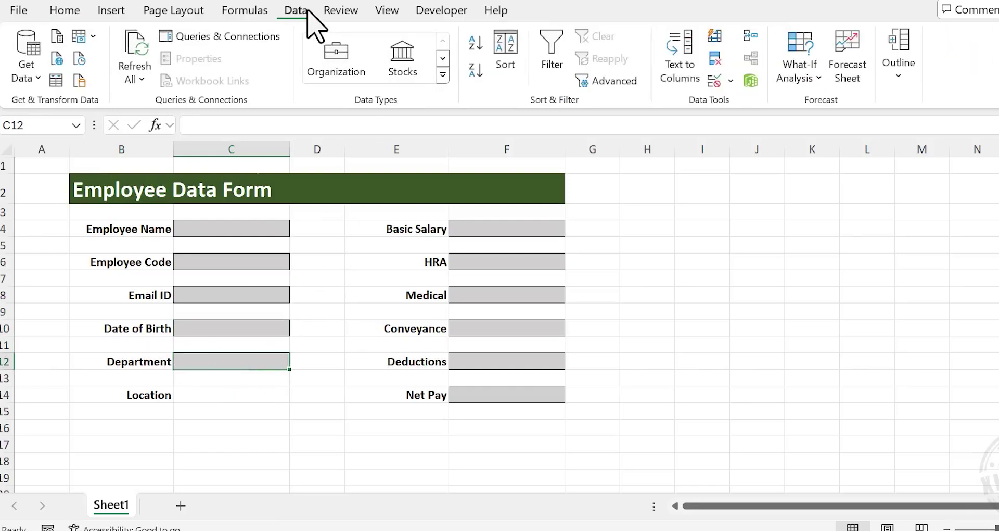
left_click(715, 81)
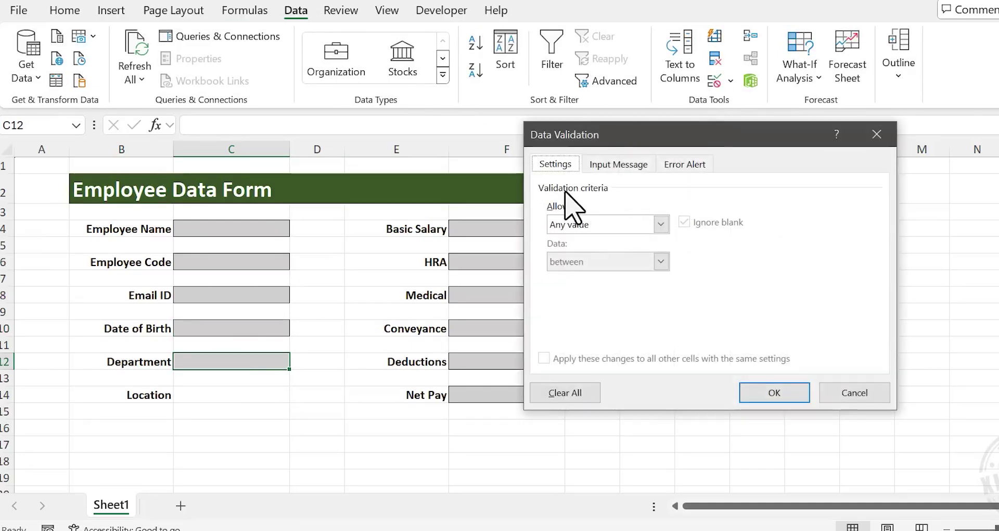
left_click(661, 225)
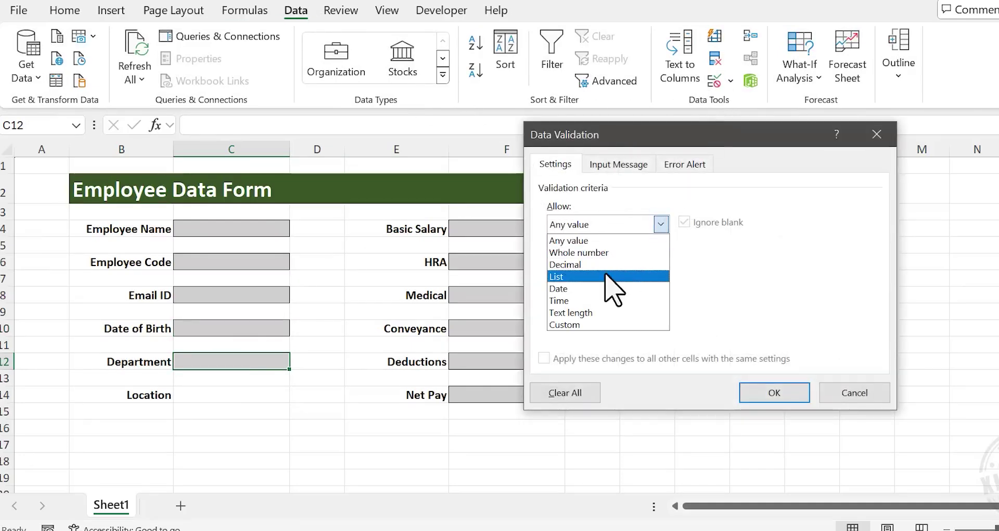
left_click(603, 278)
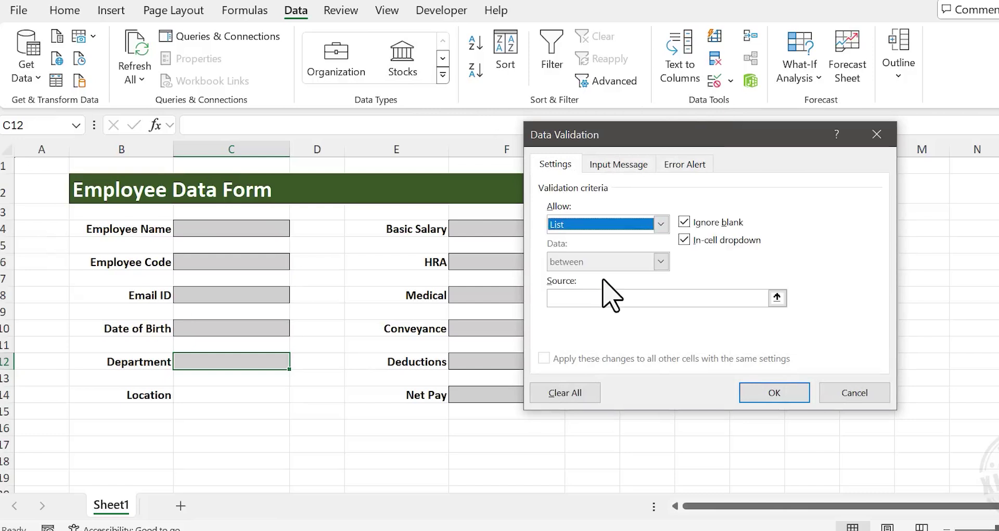
left_click(578, 301)
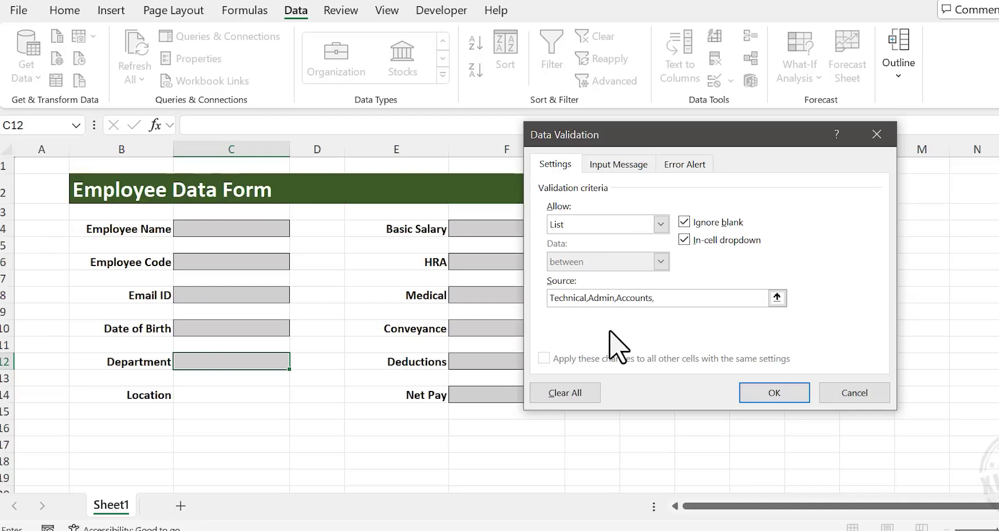
left_click(775, 393)
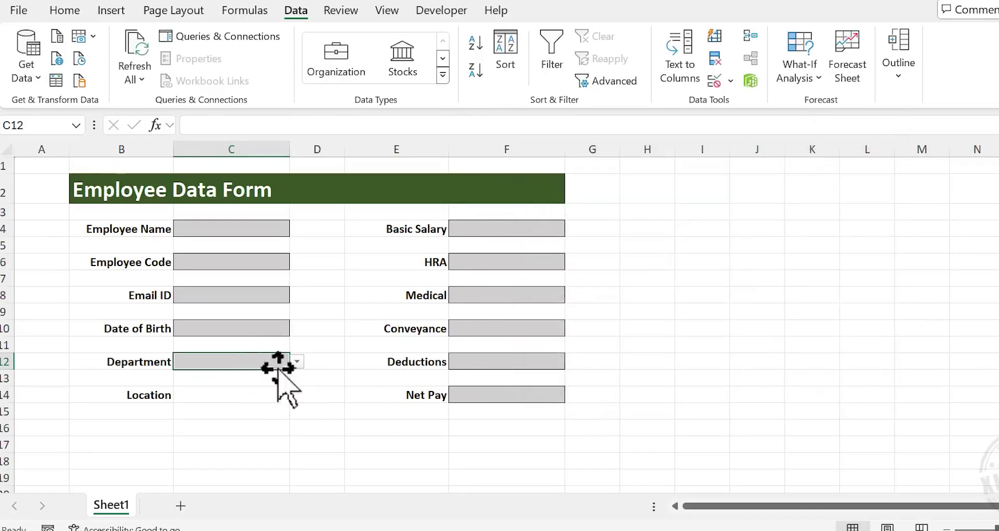
Test the C12 dropdown, leaving Technical as the selected department
left_click(298, 361)
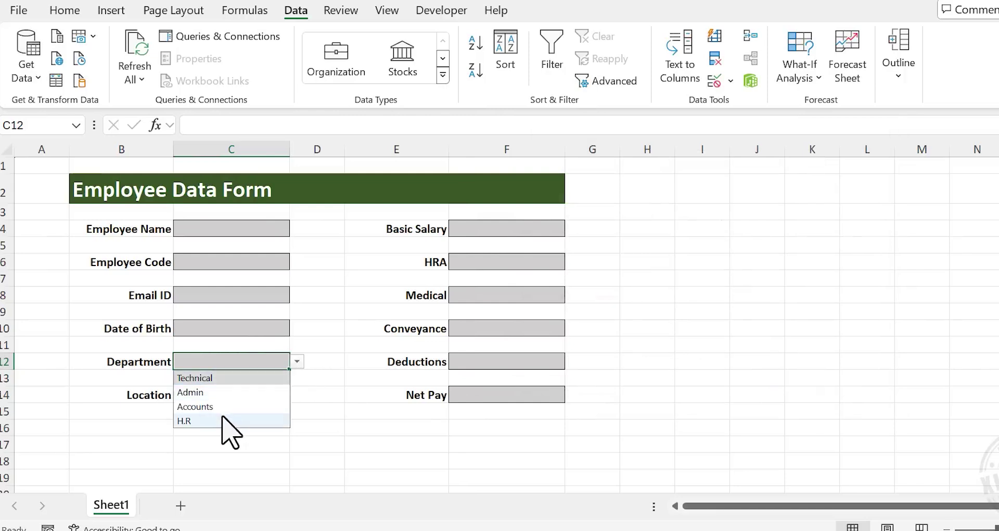
left_click(256, 394)
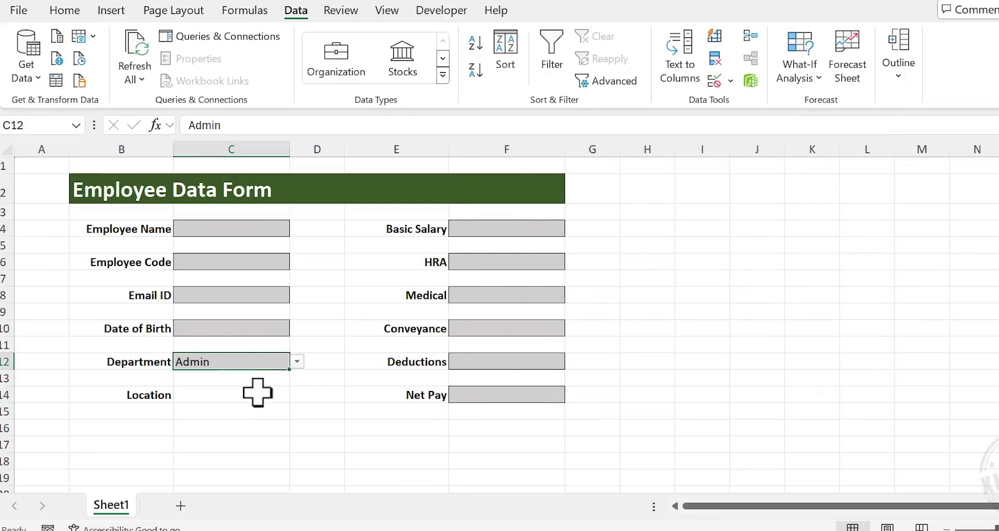
left_click(297, 361)
left_click(233, 377)
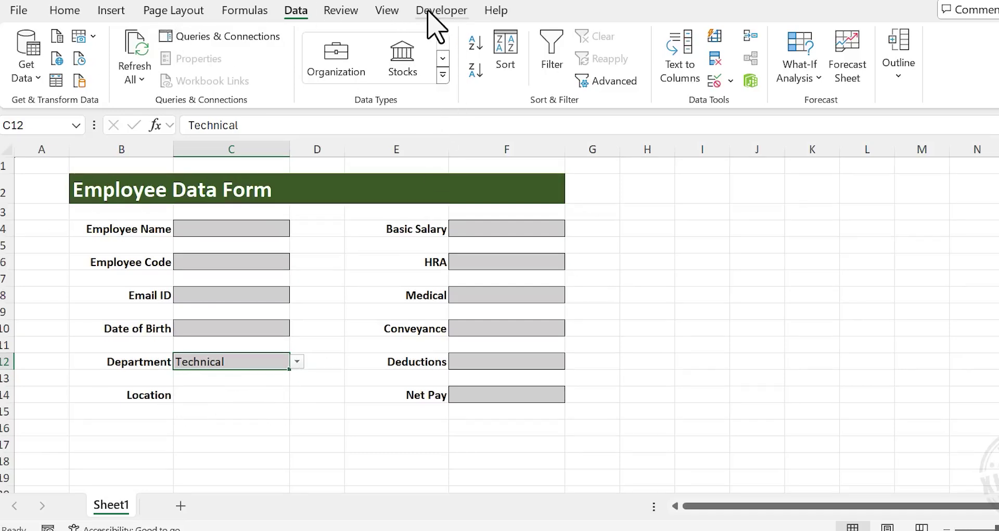
right_click(343, 7)
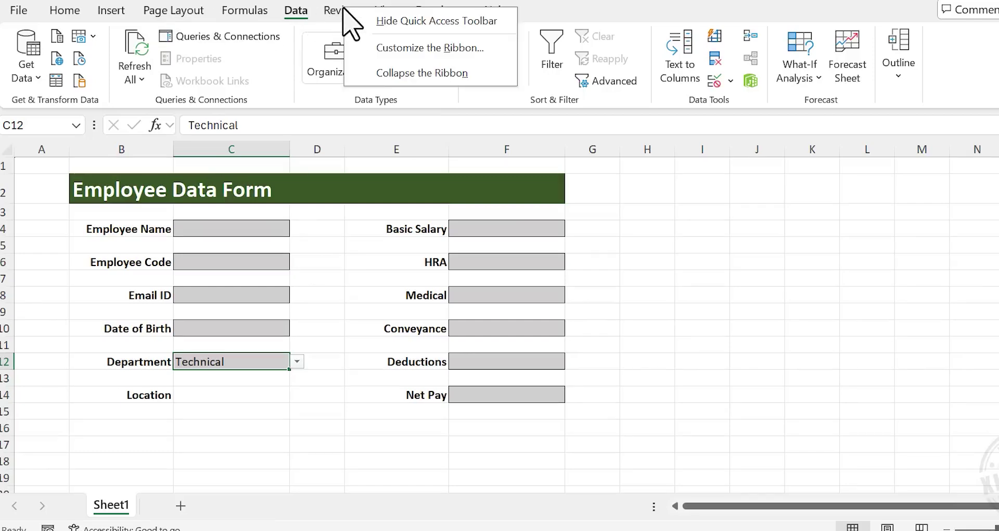
left_click(391, 48)
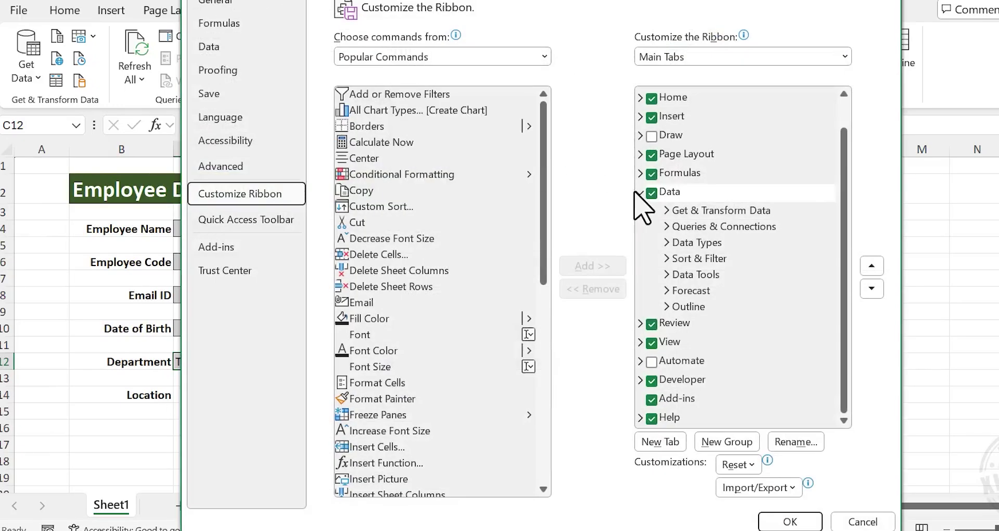
left_click(640, 192)
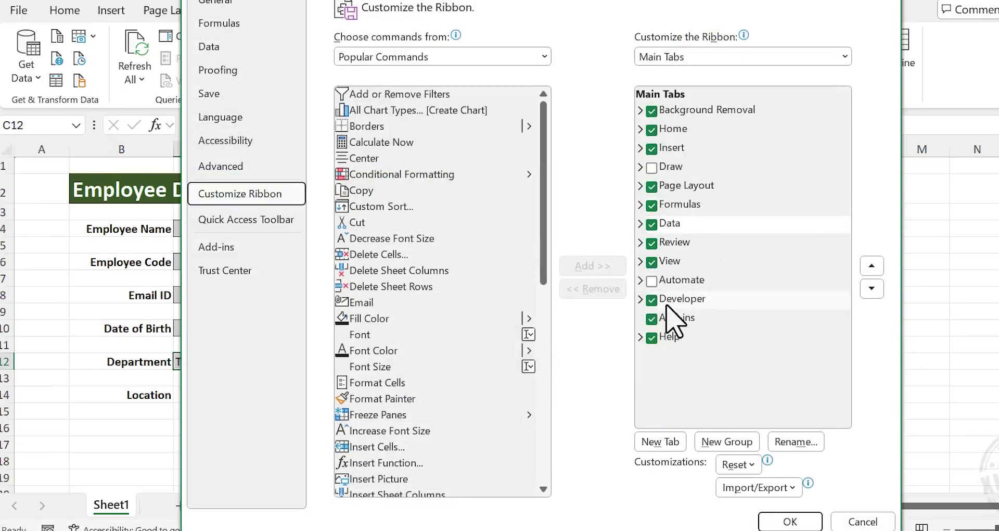
left_click(652, 300)
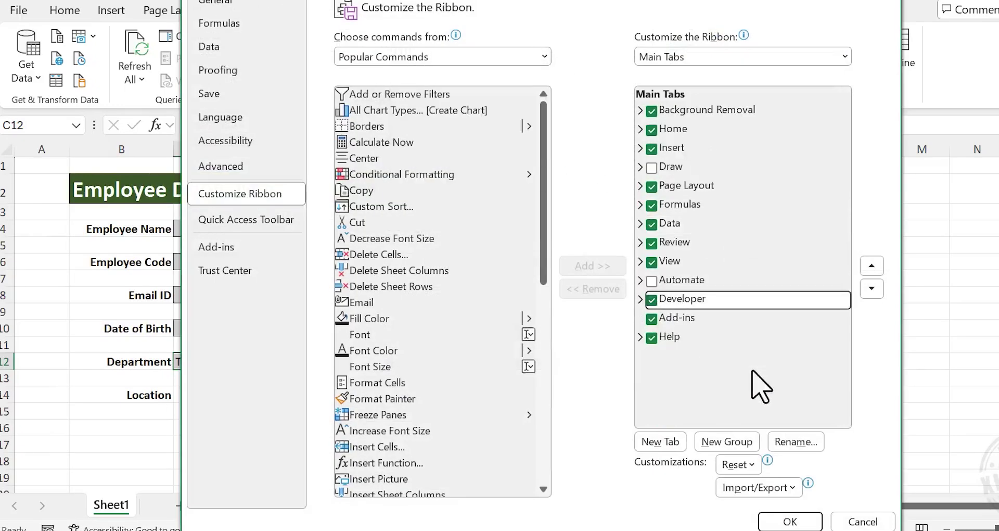
left_click(783, 521)
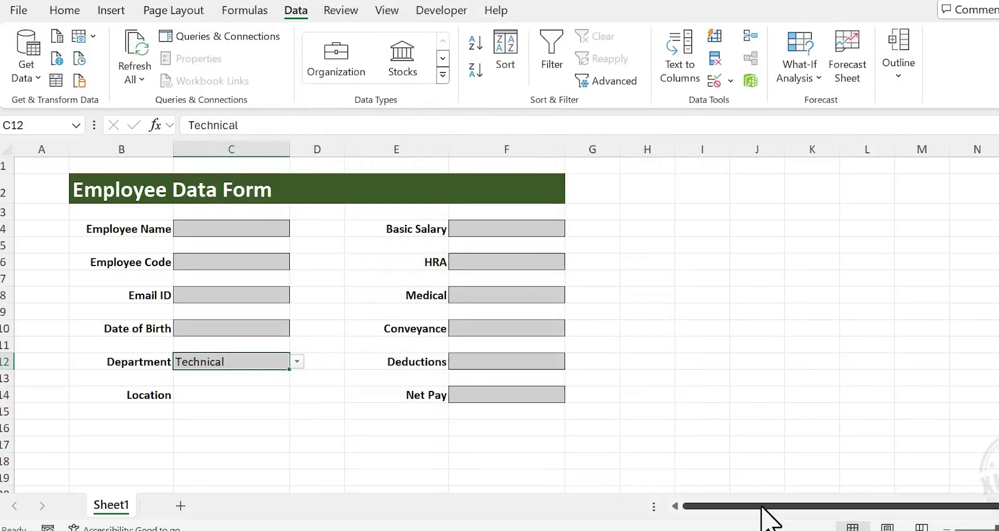
Insert a Form Control option button beside Location and label it Site
left_click(432, 11)
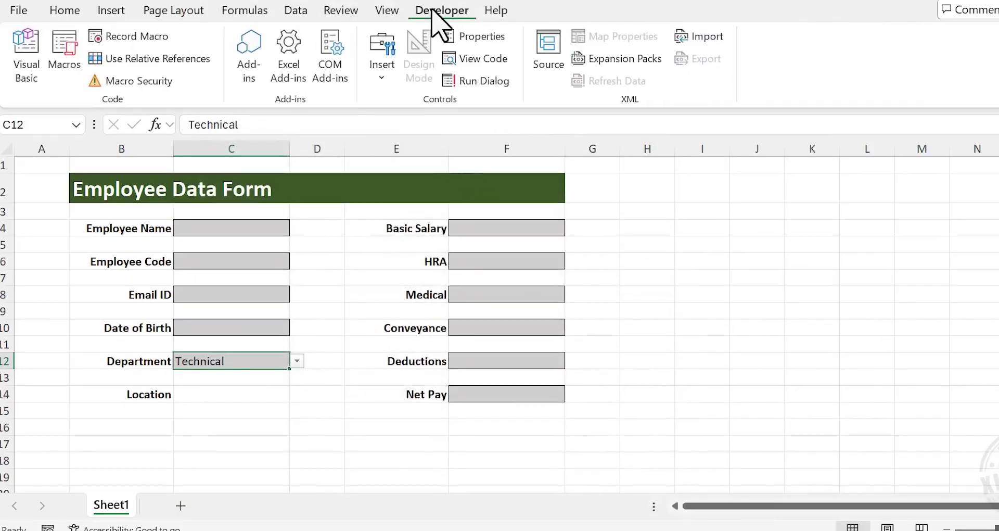
left_click(383, 70)
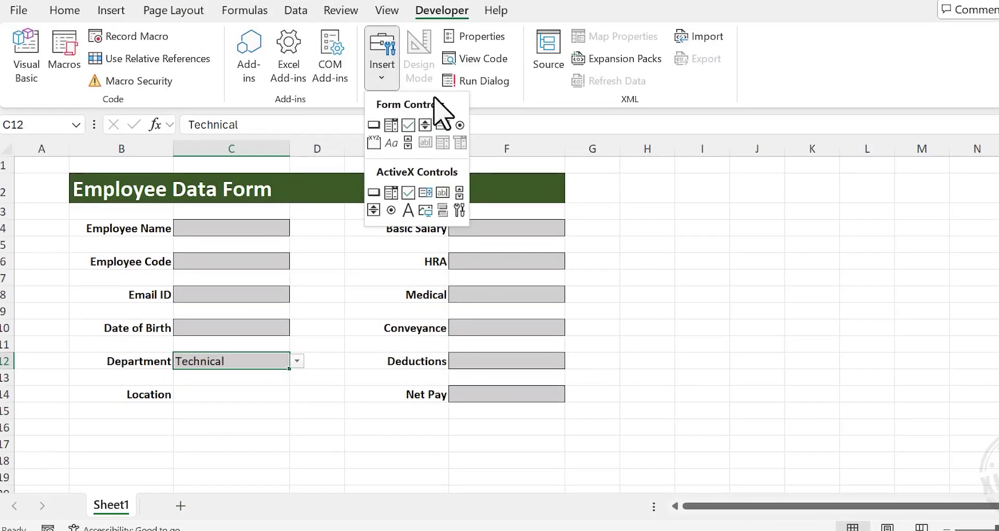
left_click(460, 124)
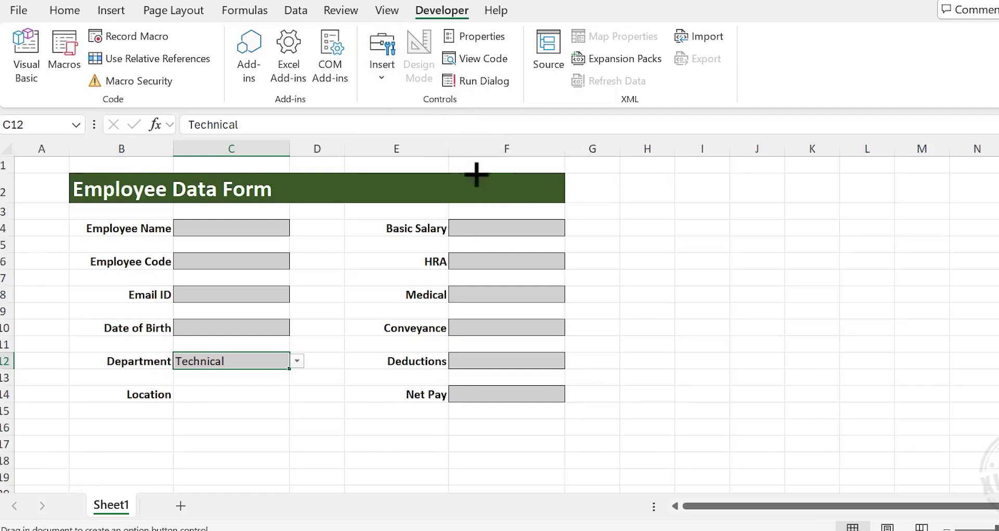
left_click(188, 394)
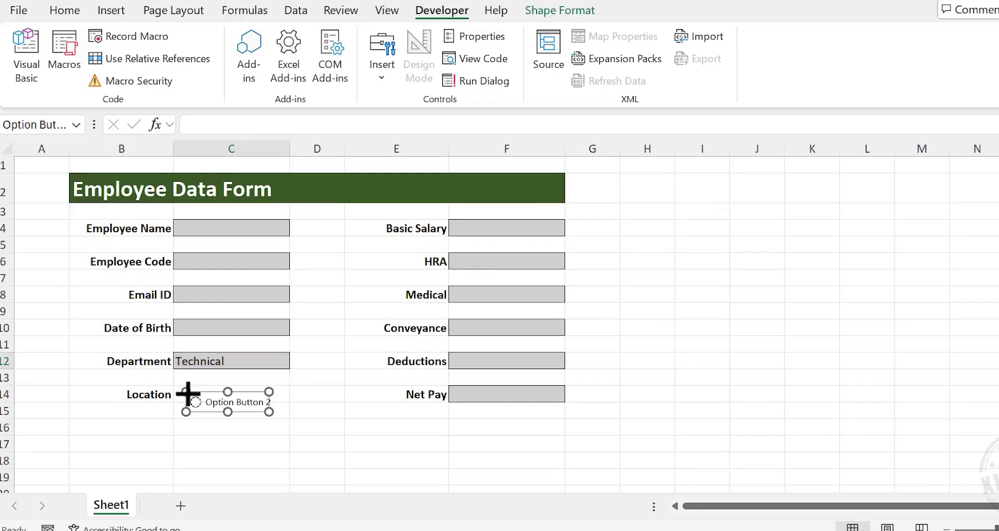
right_click(248, 406)
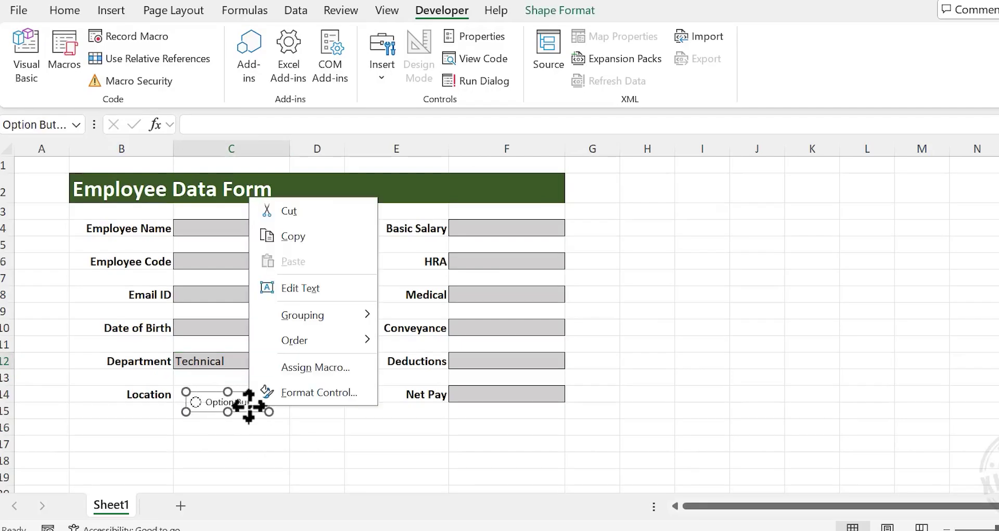
left_click(343, 289)
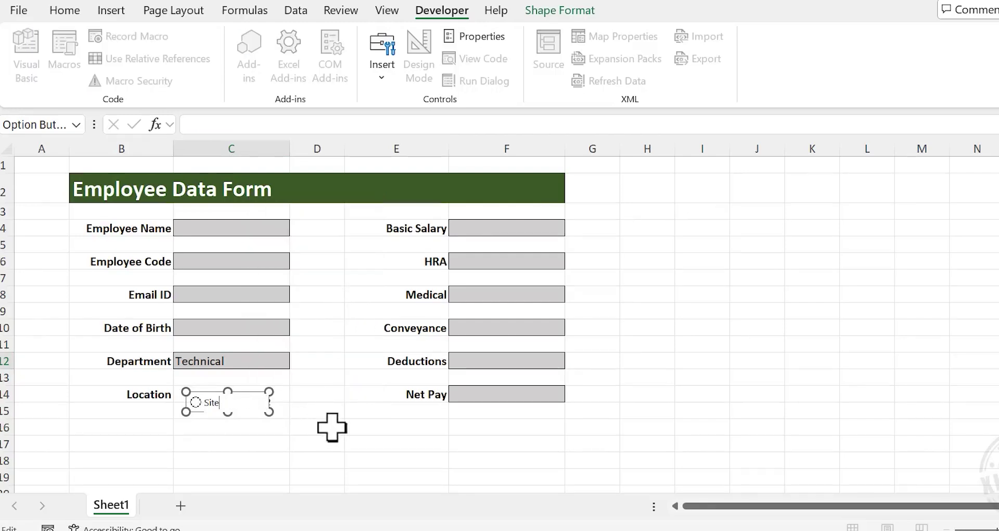
left_click(331, 427)
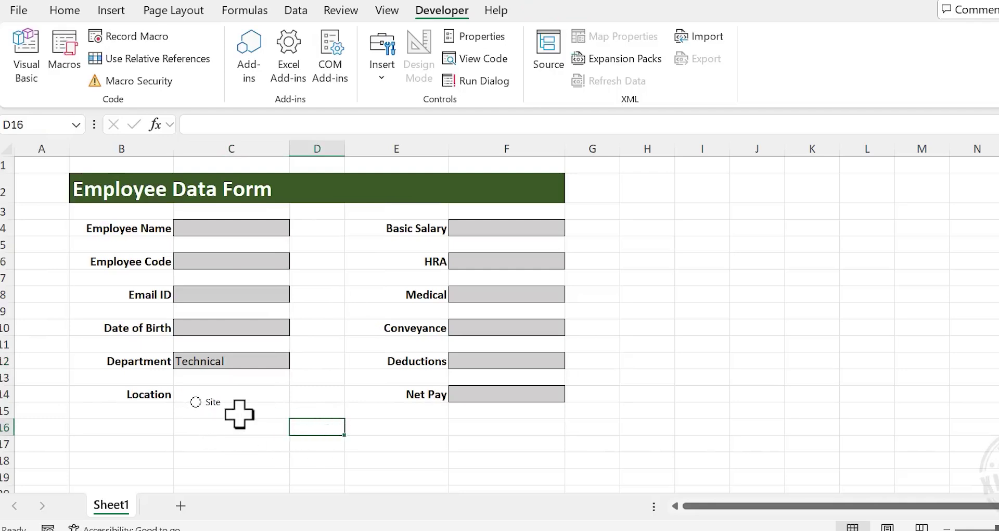
Duplicate the Site button, move the copy right, and label it Office
right_click(215, 404)
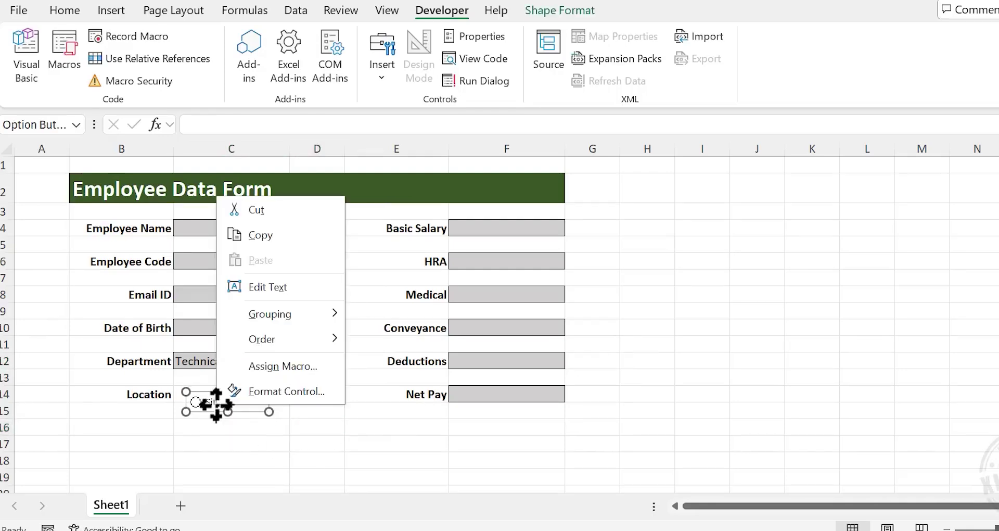
key("Escape")
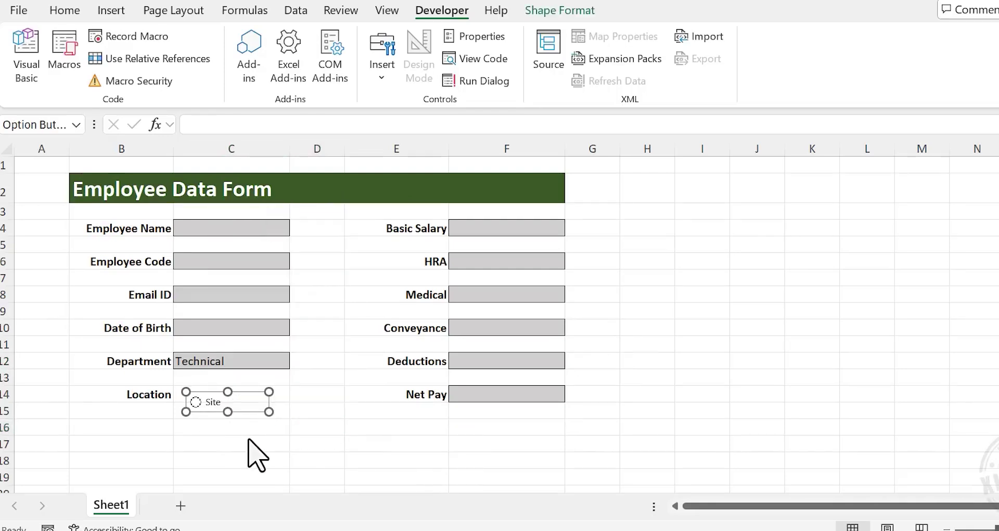
key("ctrl+d")
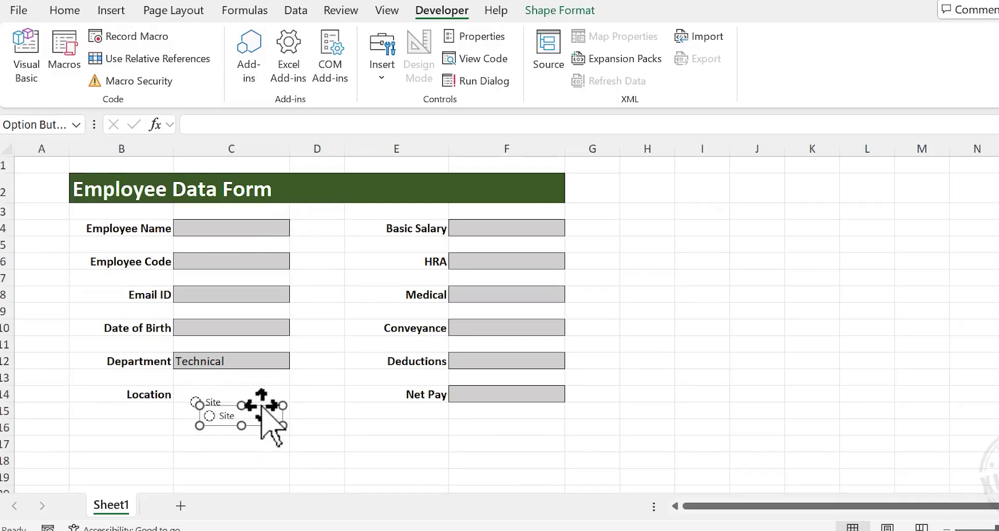
left_click_drag(262, 406, 311, 407)
right_click(299, 419)
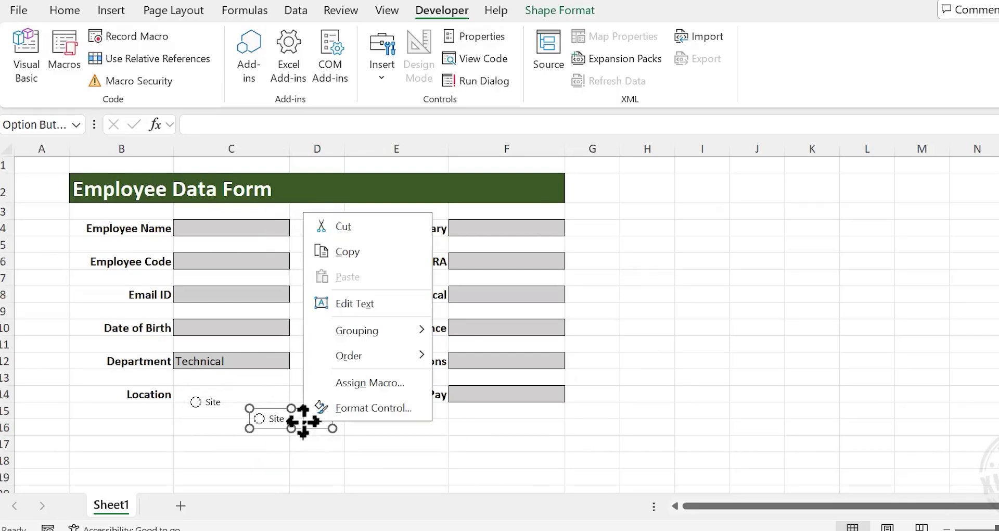
left_click(355, 304)
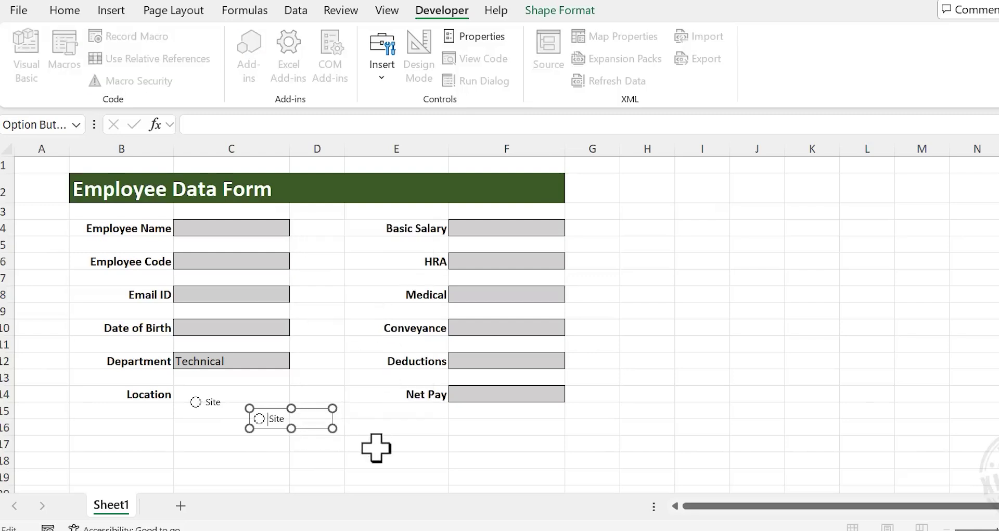
type("Office")
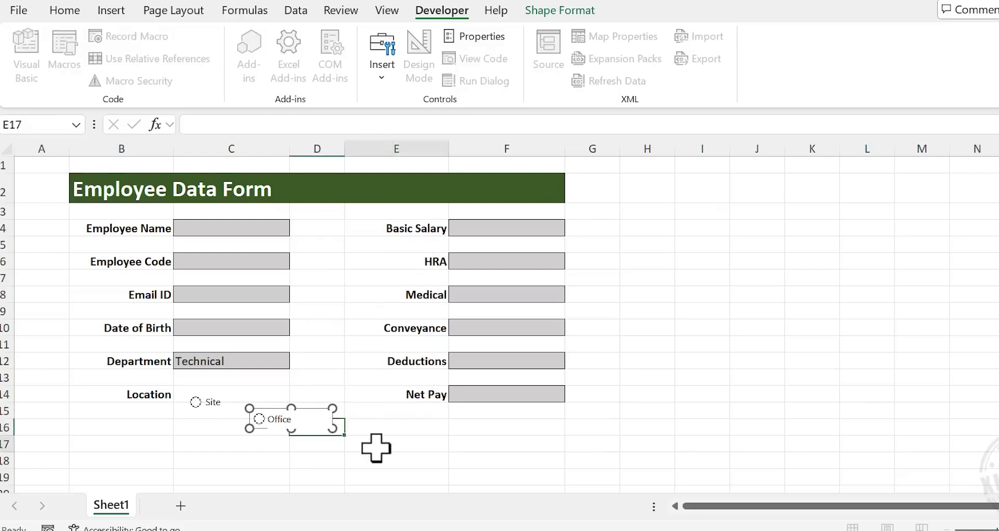
left_click(378, 445)
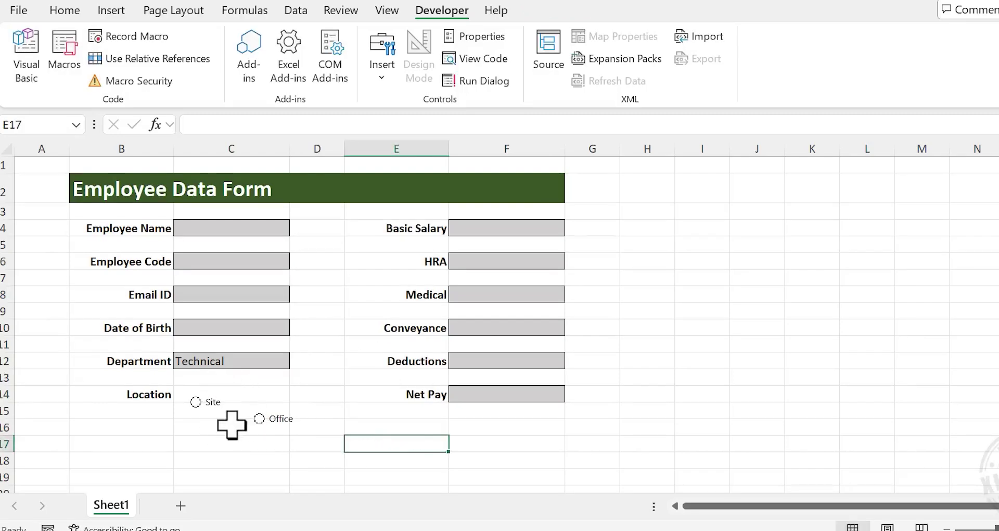
Align Site and Office at the same height and move them into row 14 beside Location
right_click(213, 403)
key("Escape")
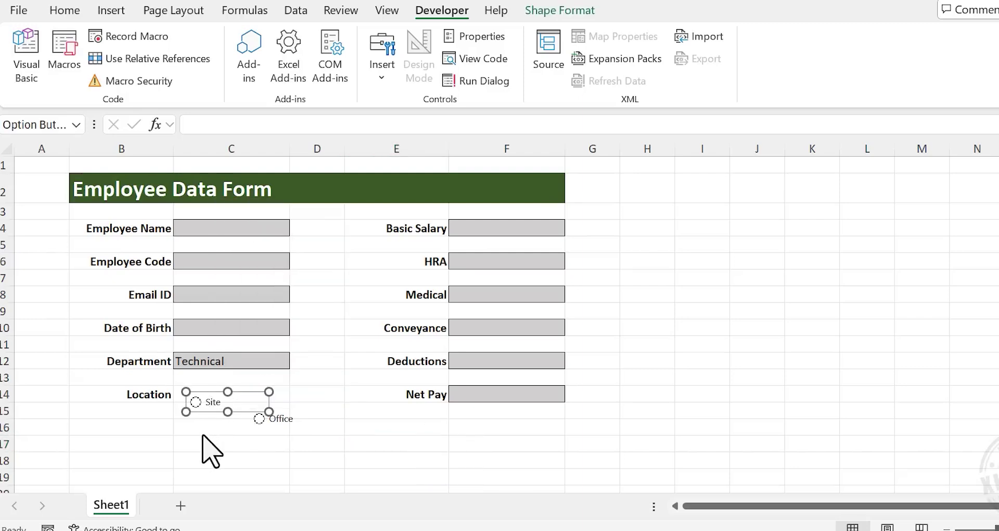
left_click(291, 421, "ctrl")
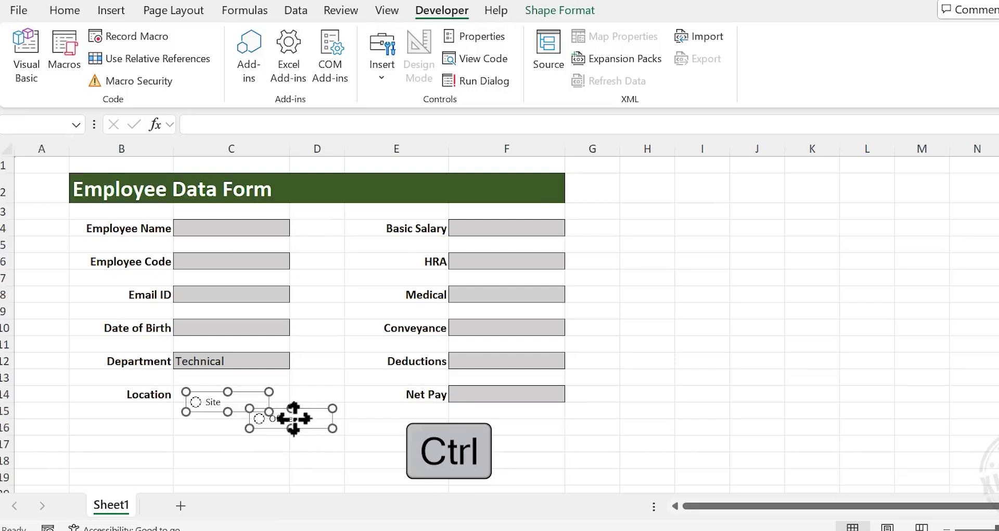
left_click(576, 11)
left_click(929, 37)
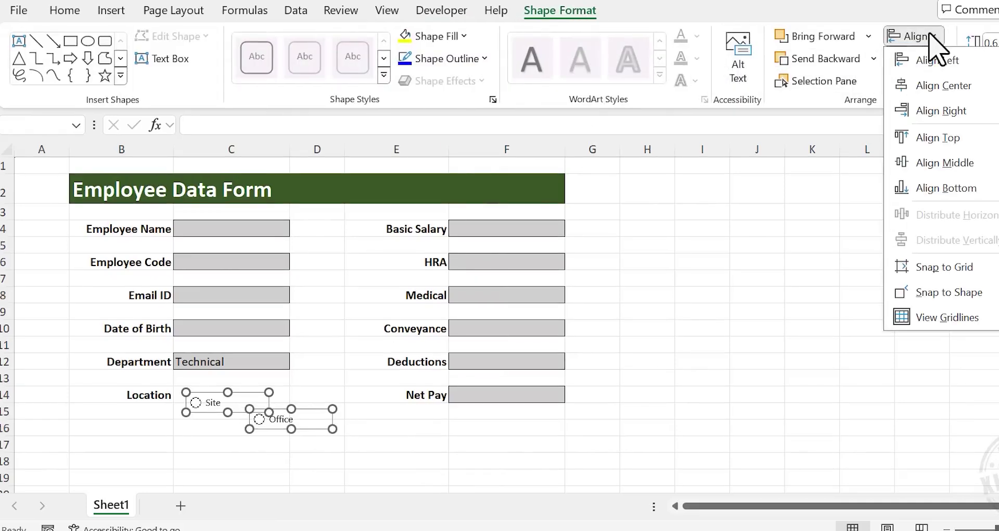
left_click(944, 163)
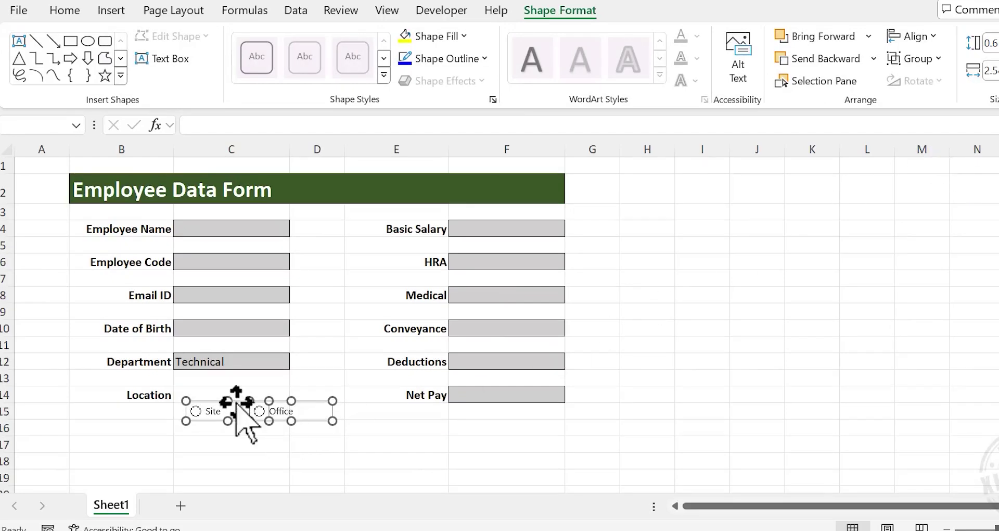
left_click_drag(232, 401, 222, 386)
left_click(320, 433)
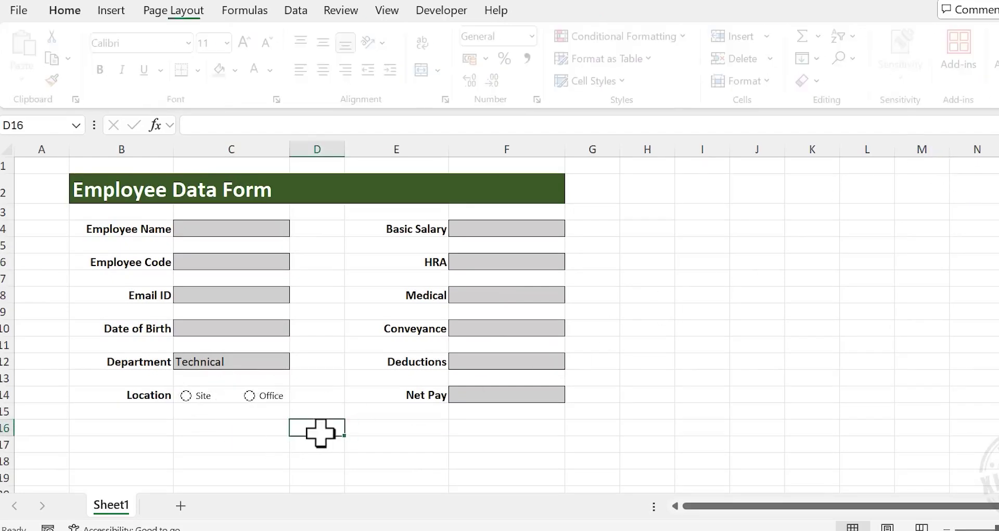
Nudge the Office option button left, closer to Site
right_click(265, 398)
key("Escape")
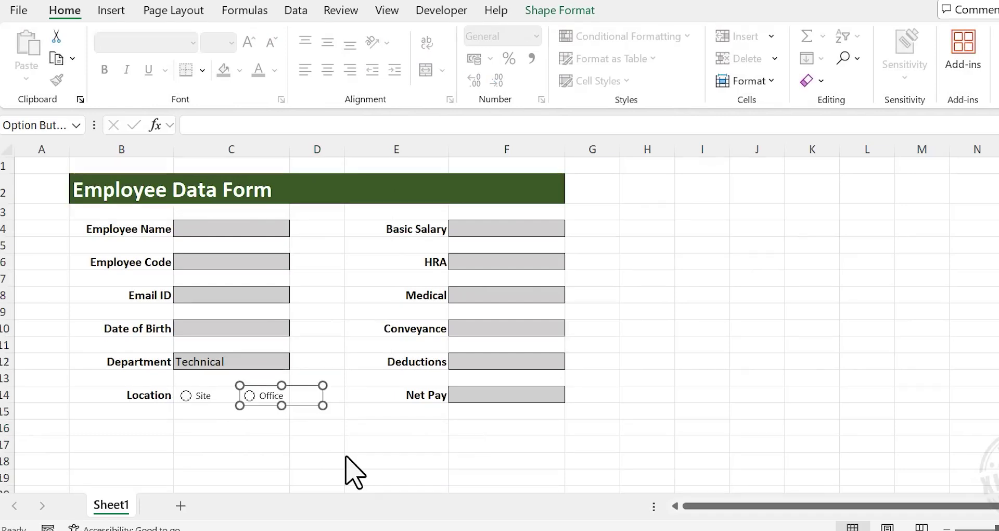
key("Left")
key("Left")
key("Left")
key("Left")
key("Left")
key("Left")
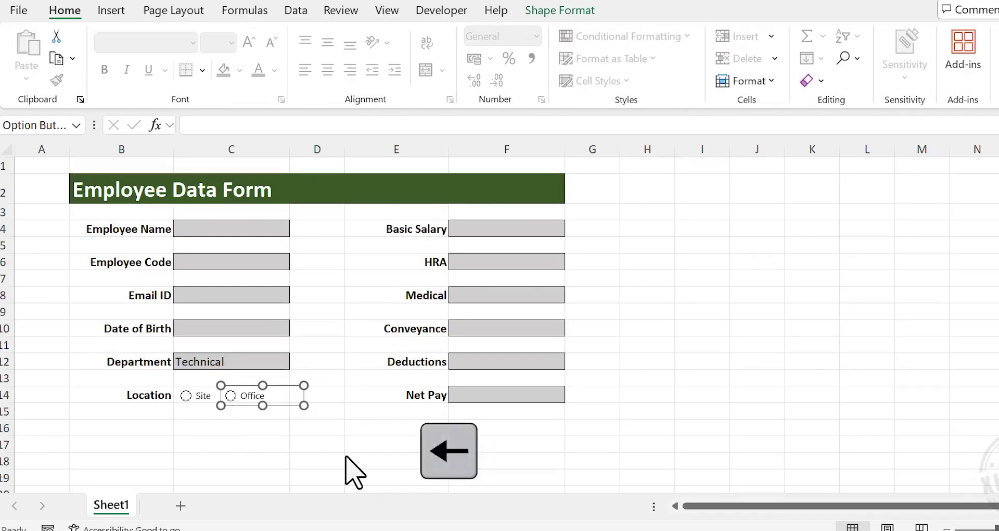
left_click(357, 442)
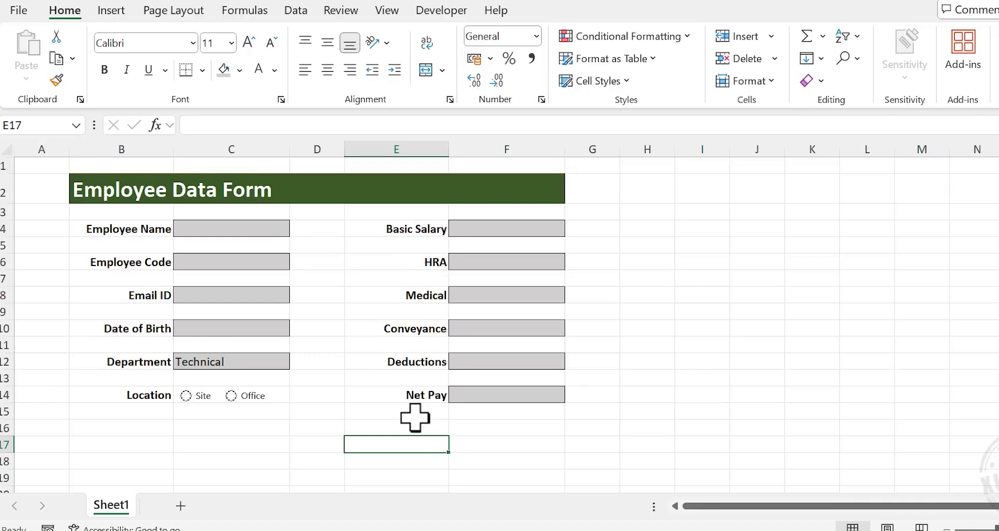
Enter =F4+F6+F8+F10-F12 in F14 so Net Pay sums the salary components minus deductions
left_click(526, 396)
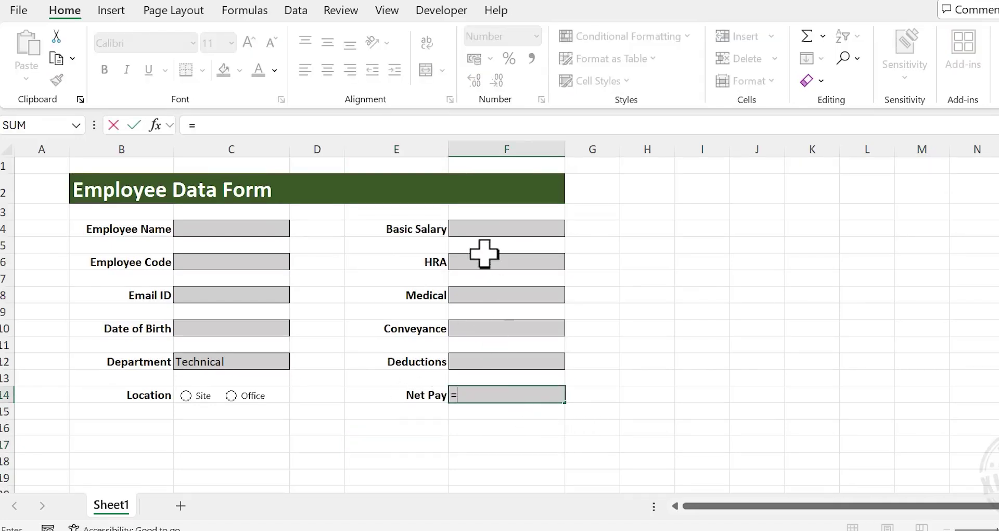
left_click(487, 232)
type("+")
left_click(531, 262)
type("+")
left_click(533, 305)
type("+")
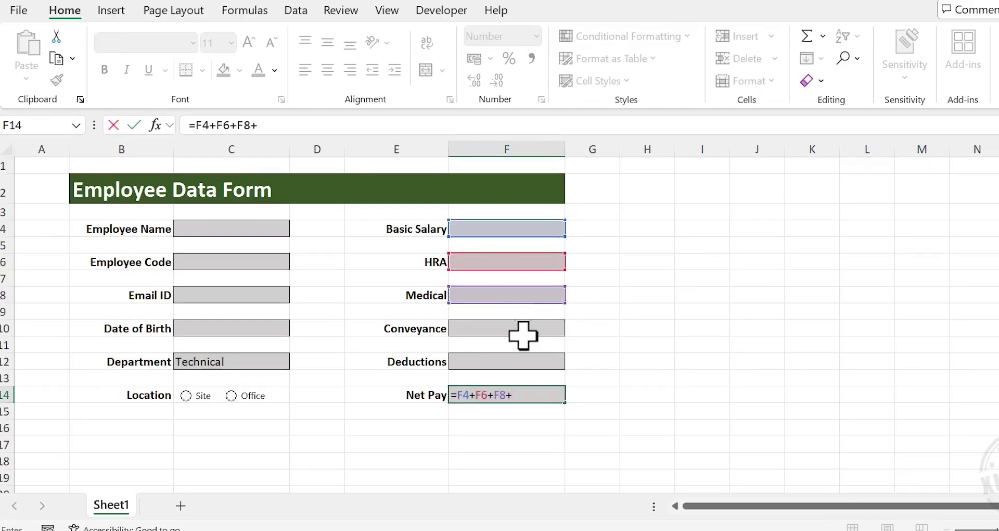
left_click(520, 330)
type("-")
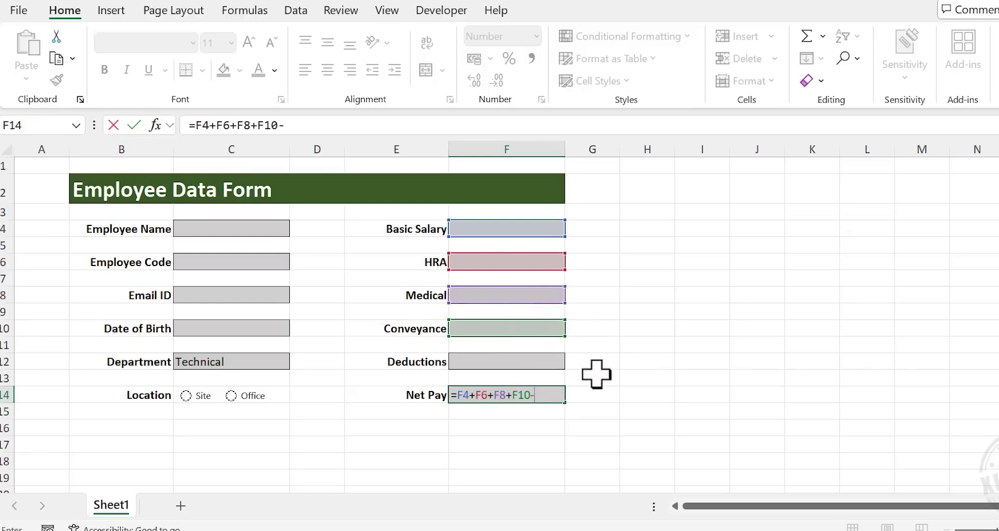
left_click(526, 360)
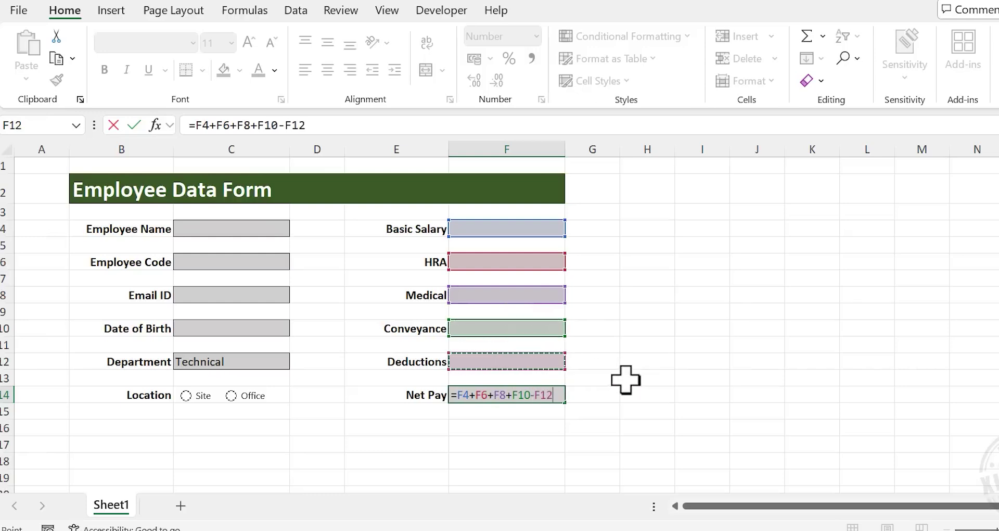
key("Return")
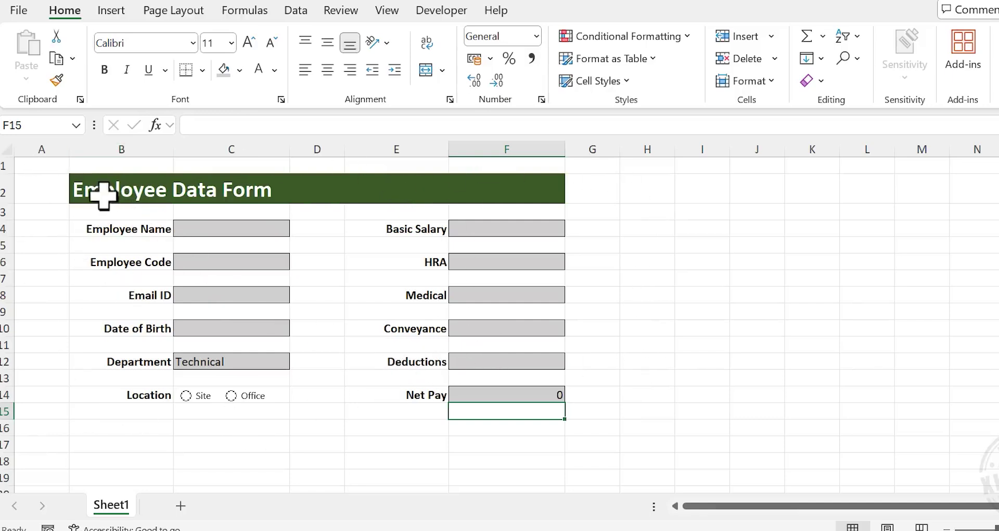
Frame the form B2:F16 with an outside border and hide the sheet gridlines
left_click(117, 192)
left_click_drag(155, 215, 476, 424)
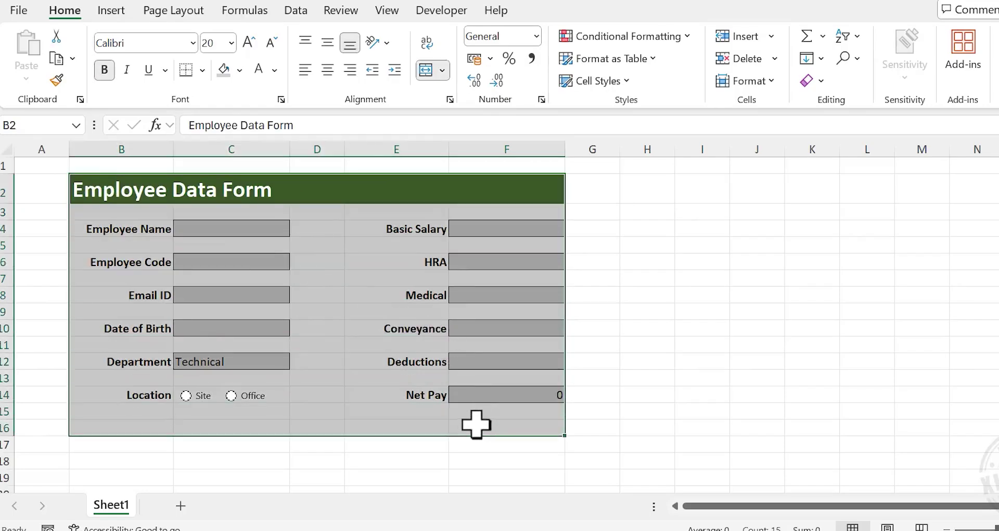
left_click(202, 70)
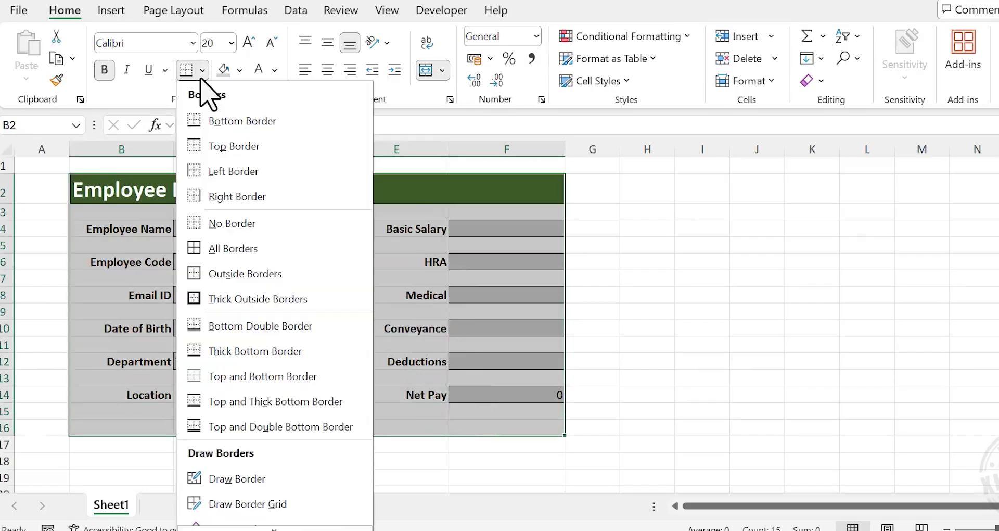
left_click(278, 274)
left_click(690, 309)
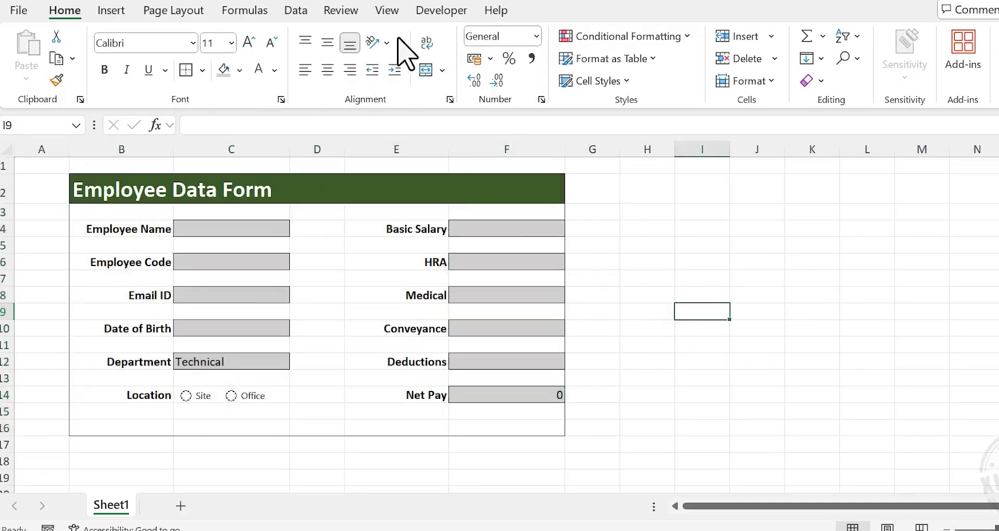
left_click(387, 10)
left_click(497, 59)
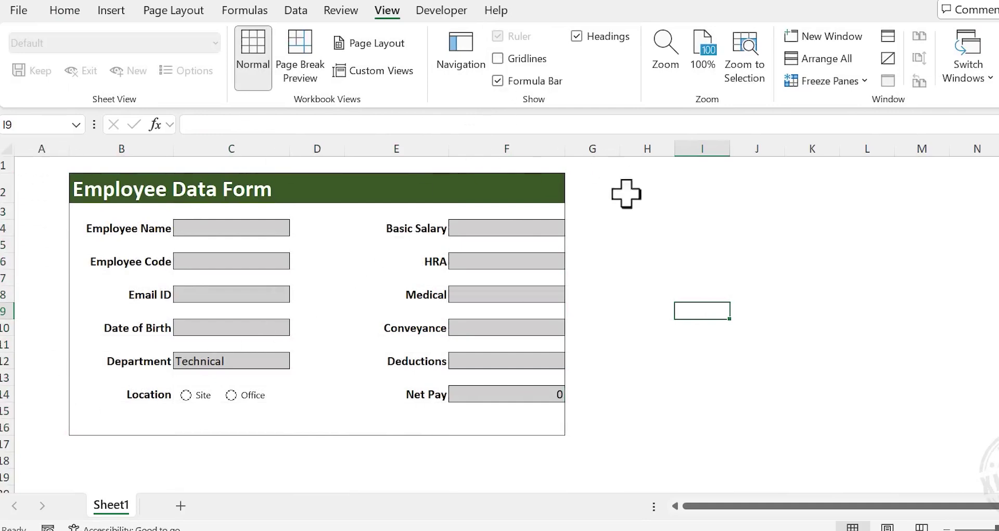
Fill column A grey and narrow it so the form shifts left
left_click(54, 149)
left_click(67, 12)
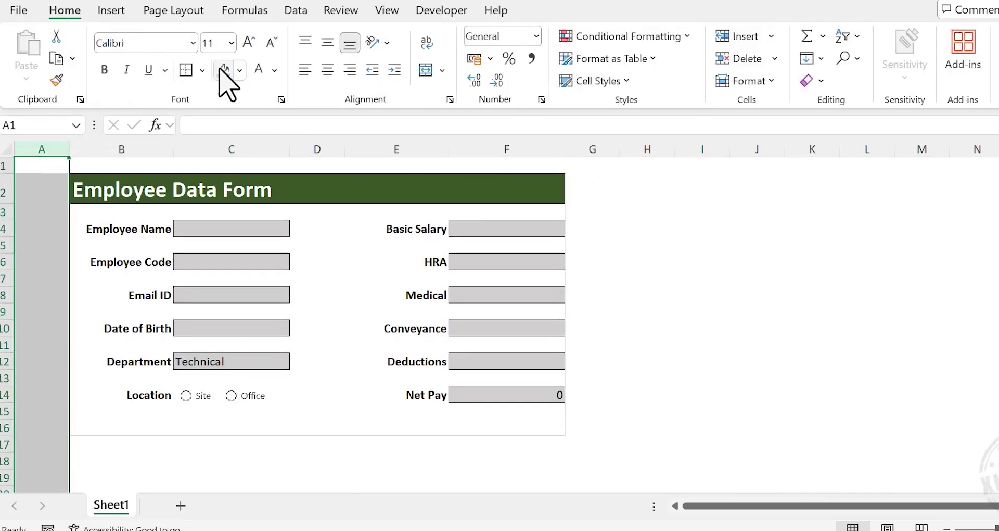
left_click(240, 70)
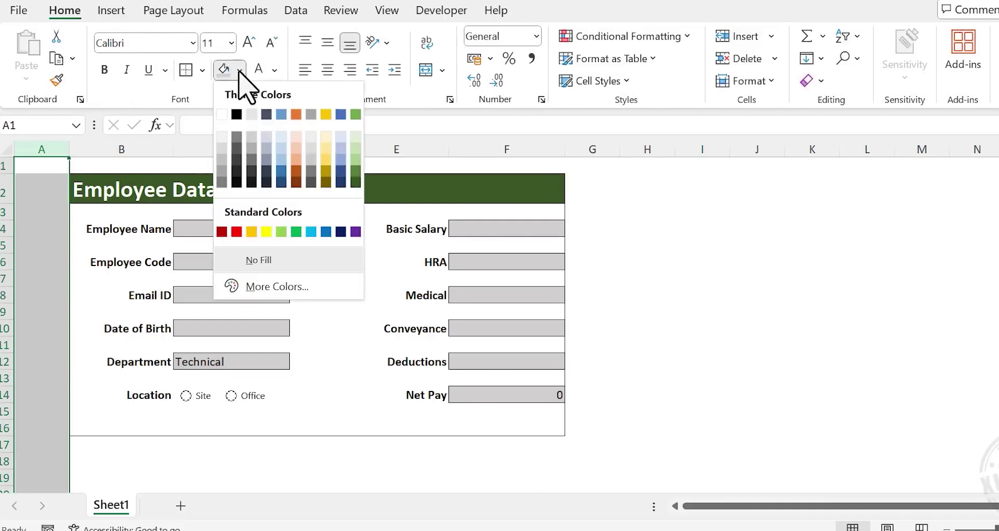
left_click(252, 148)
left_click_drag(77, 147, 41, 151)
Fill row 1 and columns G onward with the same grey
left_click(4, 166)
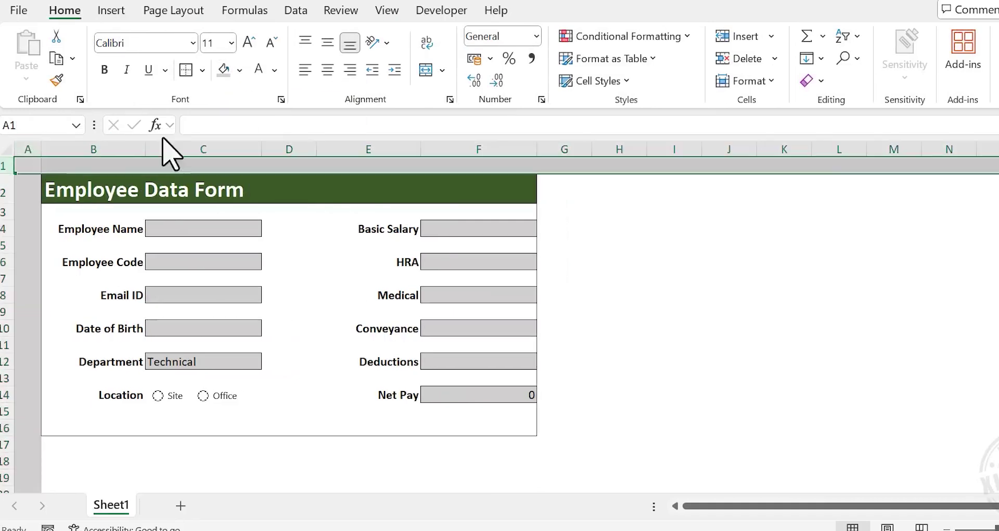
left_click(223, 70)
left_click_drag(569, 138, 991, 156)
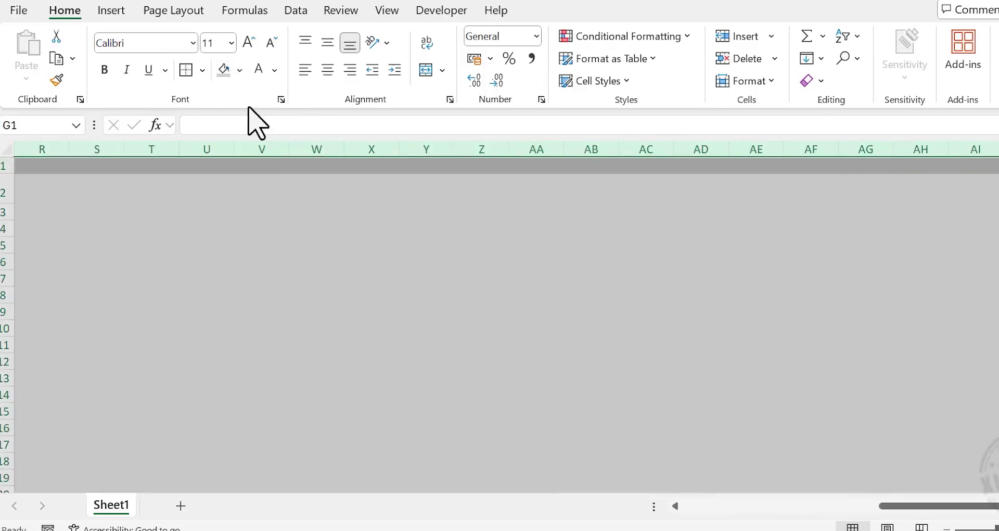
left_click(223, 70)
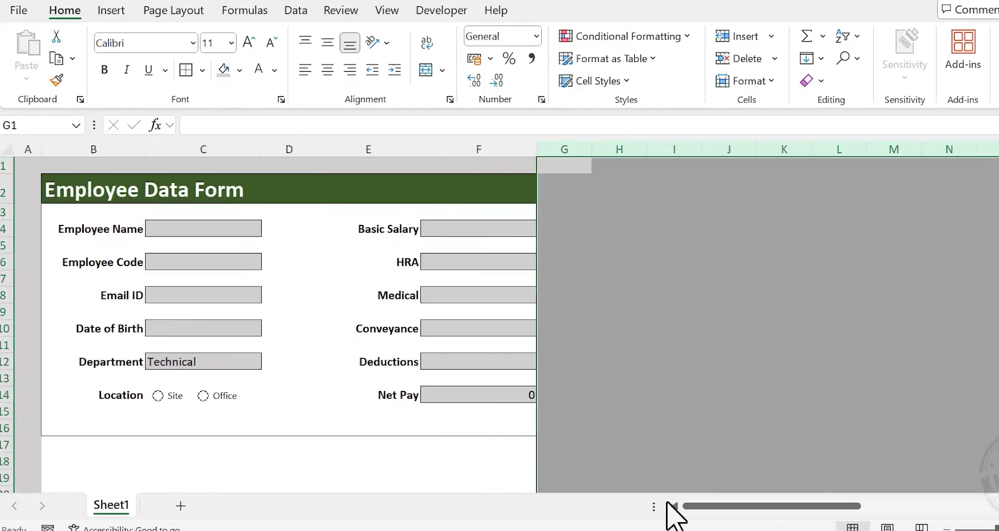
Hide all rows from row 17 downward below the form
left_click_drag(5, 448, 7, 515)
key("ctrl+9")
left_click(657, 297)
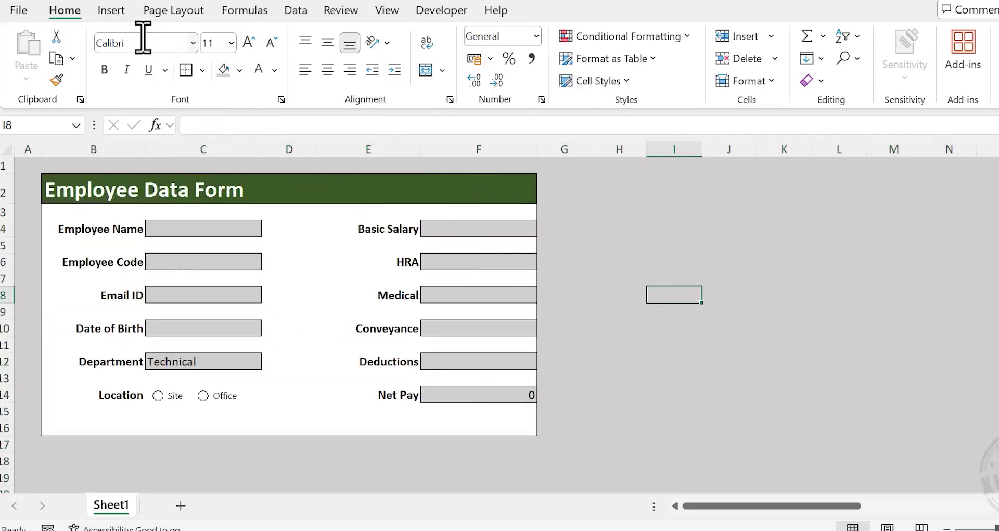
Insert the xlncad_Logo picture from the Desktop over the cells
left_click(110, 11)
left_click(203, 80)
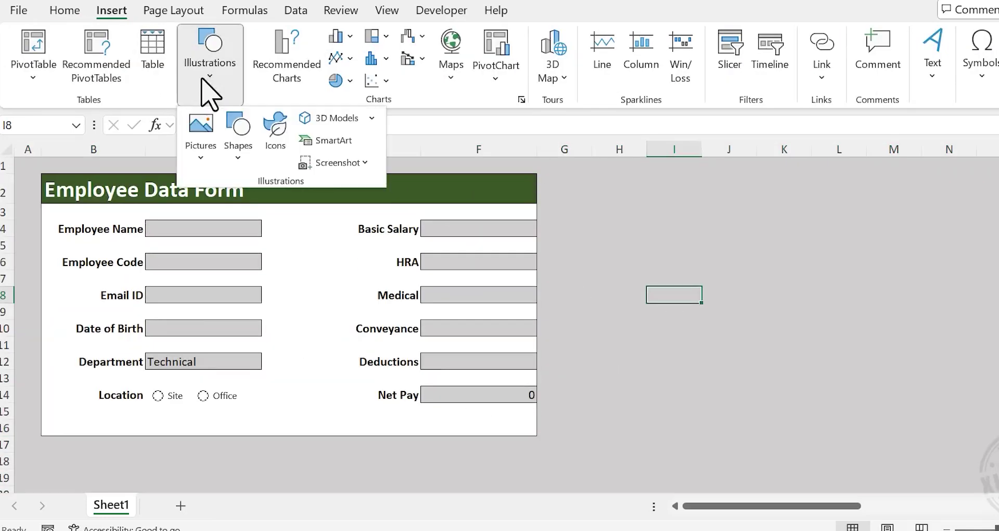
left_click(202, 153)
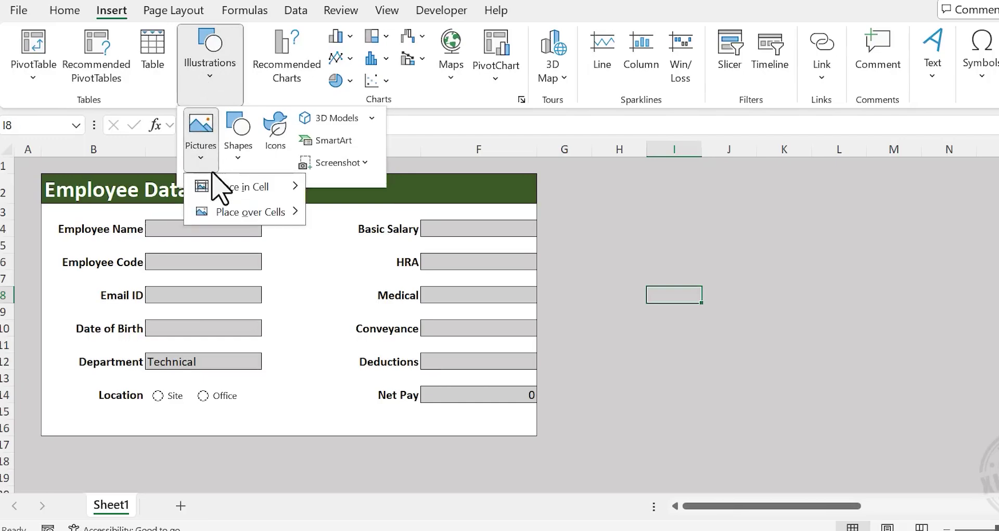
mouse_move(272, 213)
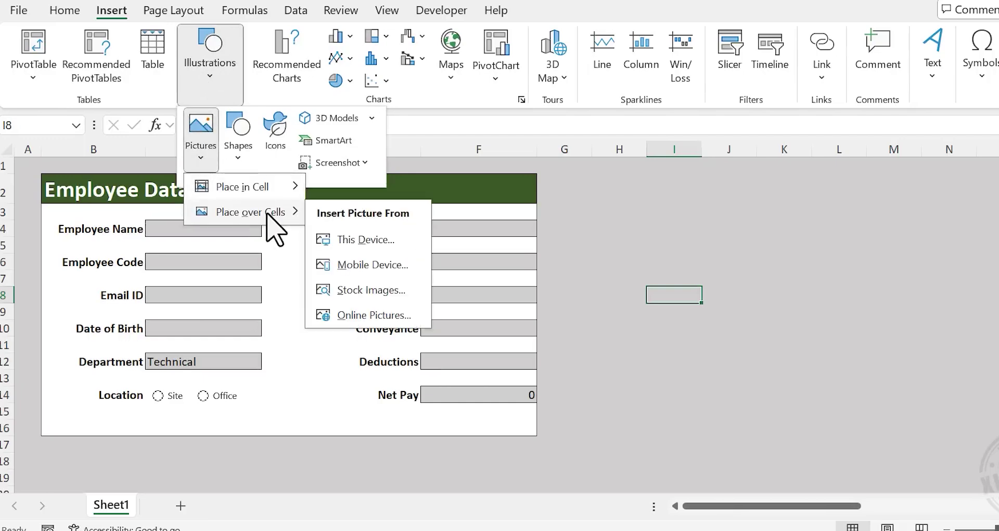
left_click(400, 243)
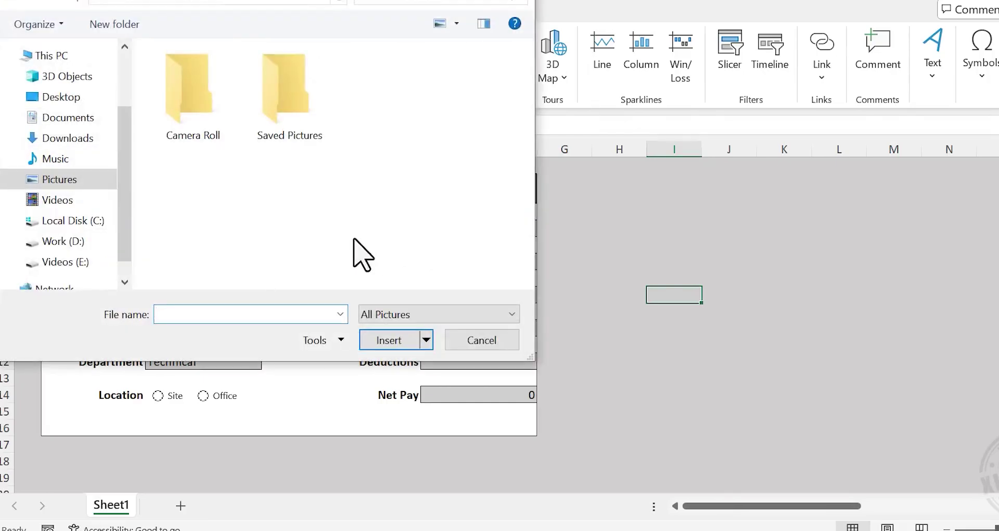
left_click(87, 94)
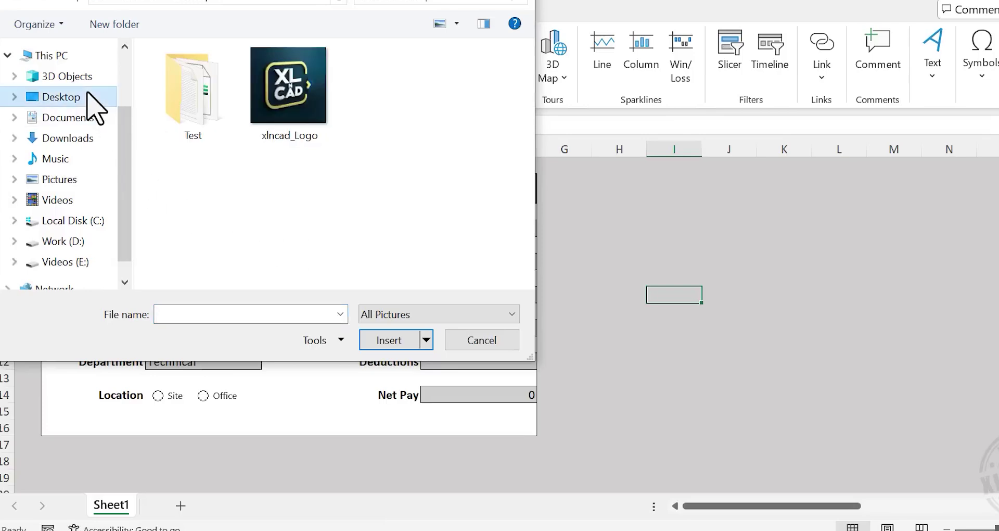
left_click(281, 104)
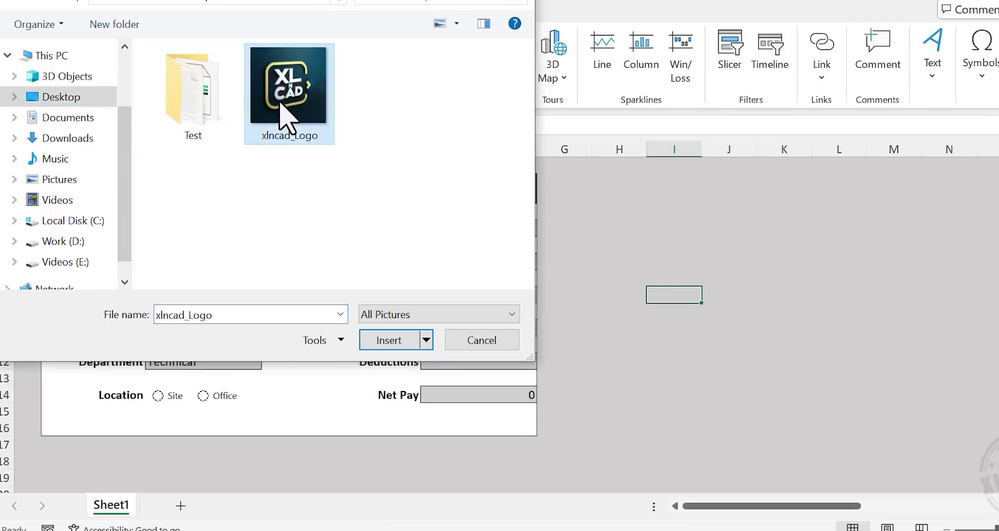
left_click(395, 341)
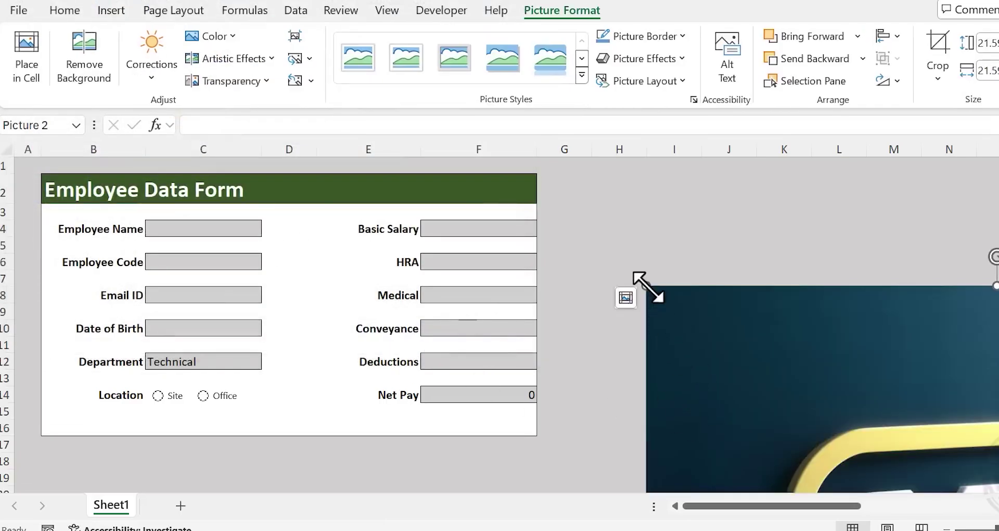
Shrink the logo to 0.8 cm and place it at the right end of the green title bar
left_click_drag(646, 286, 797, 436)
left_click_drag(917, 446, 476, 208)
left_click_drag(397, 174, 520, 251)
left_click_drag(686, 286, 690, 272)
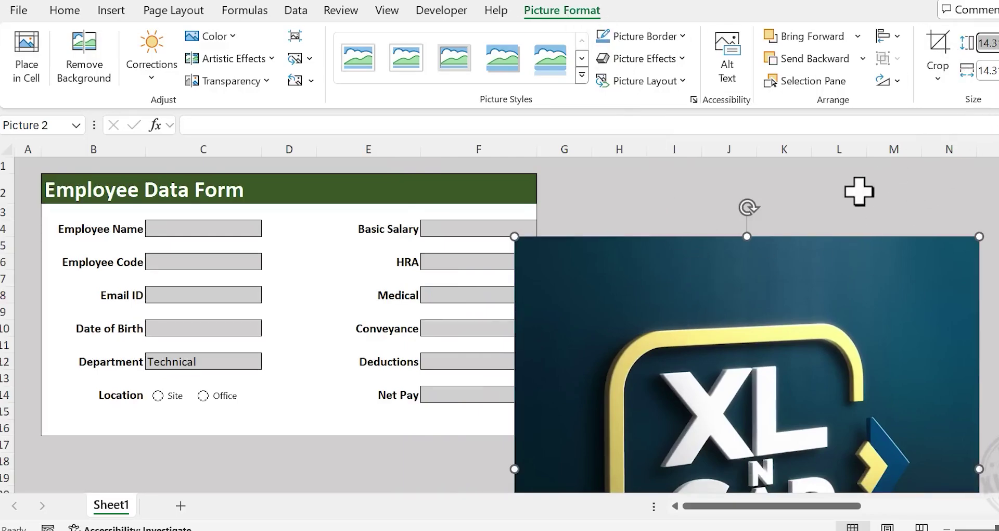
type("1")
key("Return")
left_click_drag(531, 252, 518, 194)
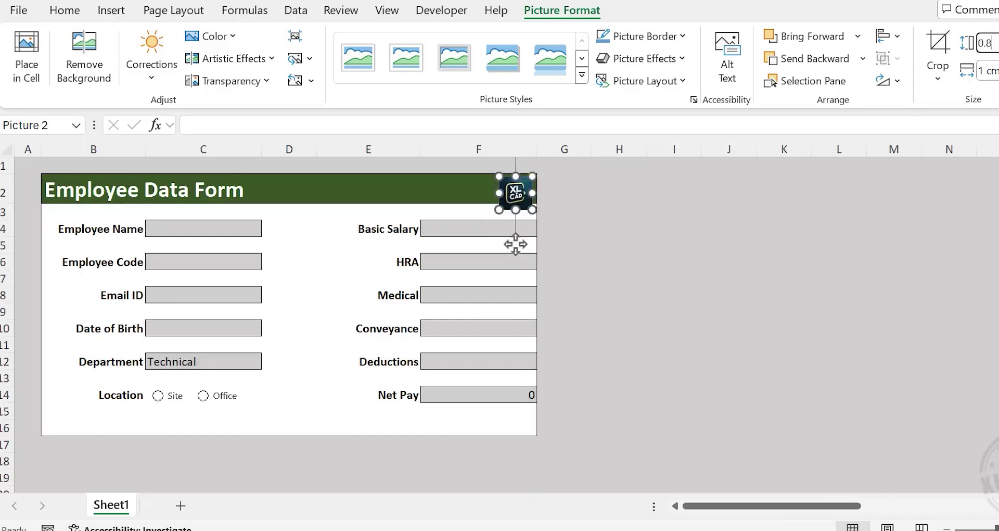
key("Return")
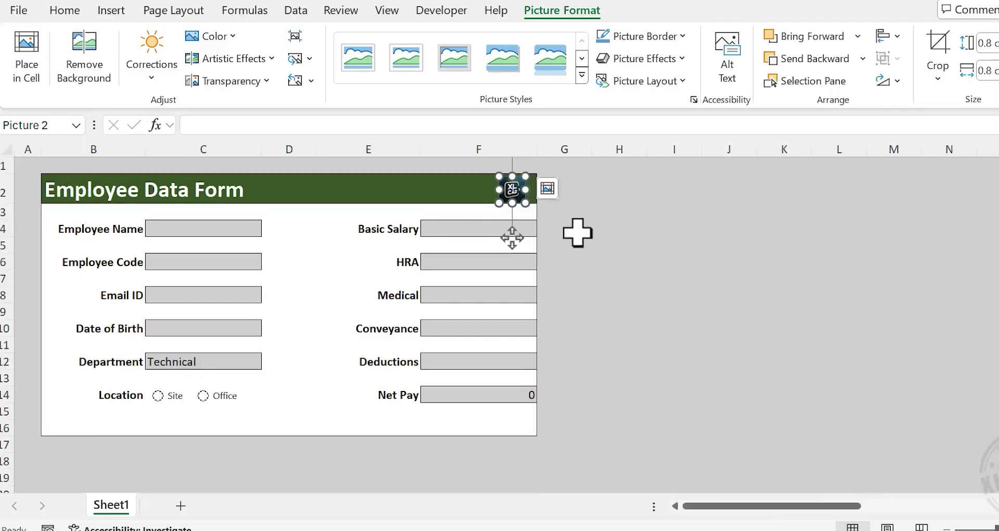
key("Right")
key("Right")
key("Right")
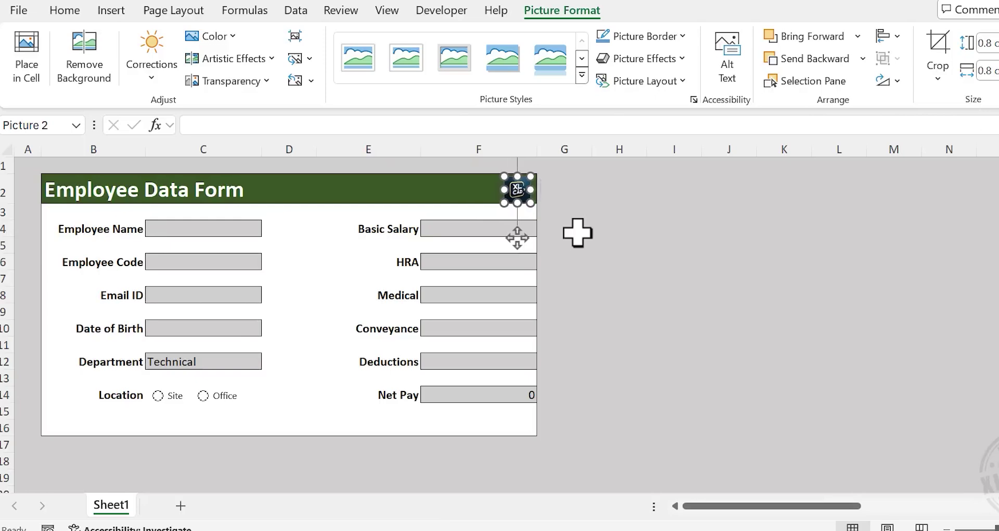
left_click(643, 233)
left_click(536, 197)
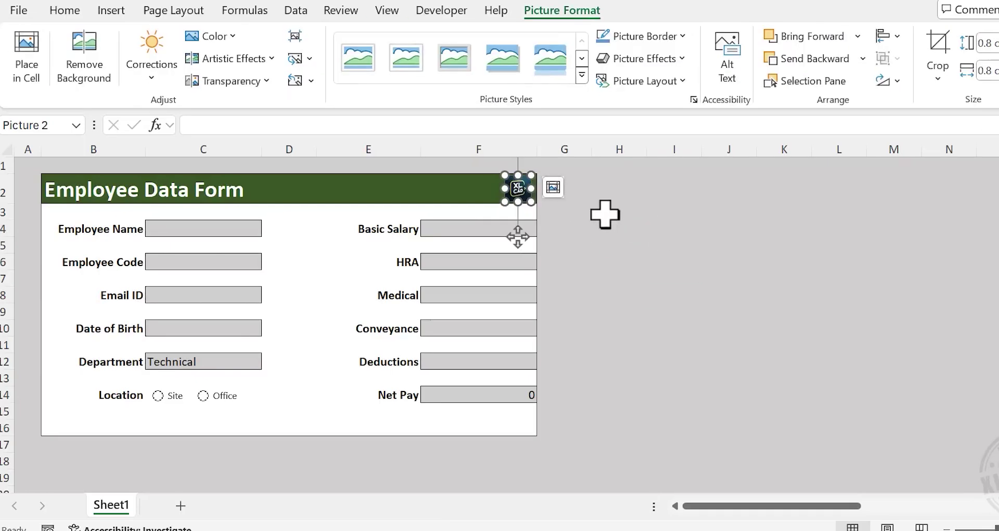
key("Right")
left_click(621, 229)
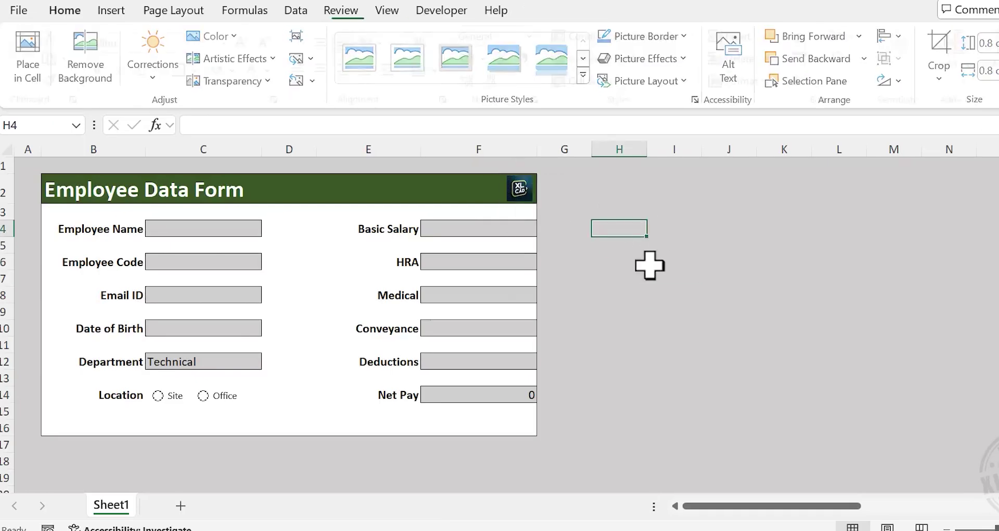
Nudge the XL CAD logo slightly further right
left_click(535, 196)
key("Right")
left_click(614, 250)
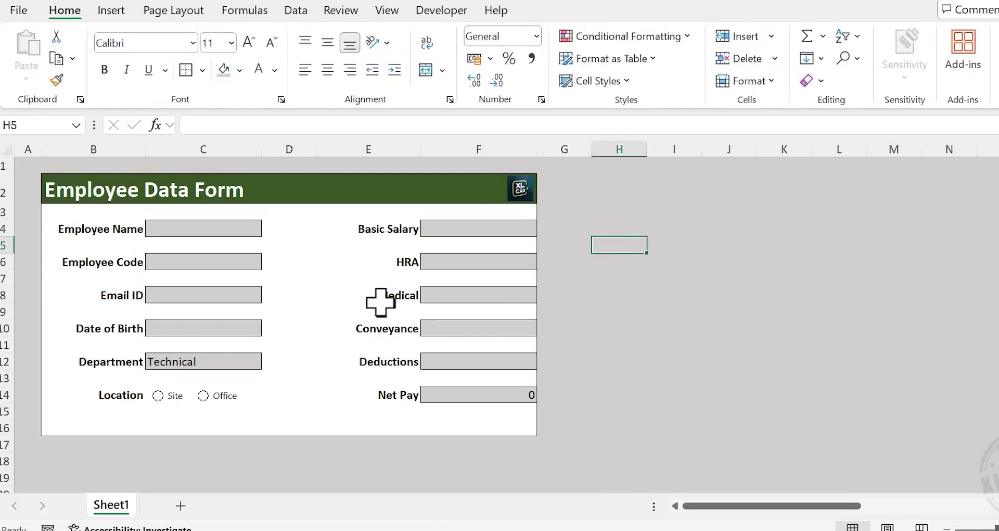
Copy the left-side labels B4:B14 and paste them as values at B23
scroll(130, 453, "down", 6)
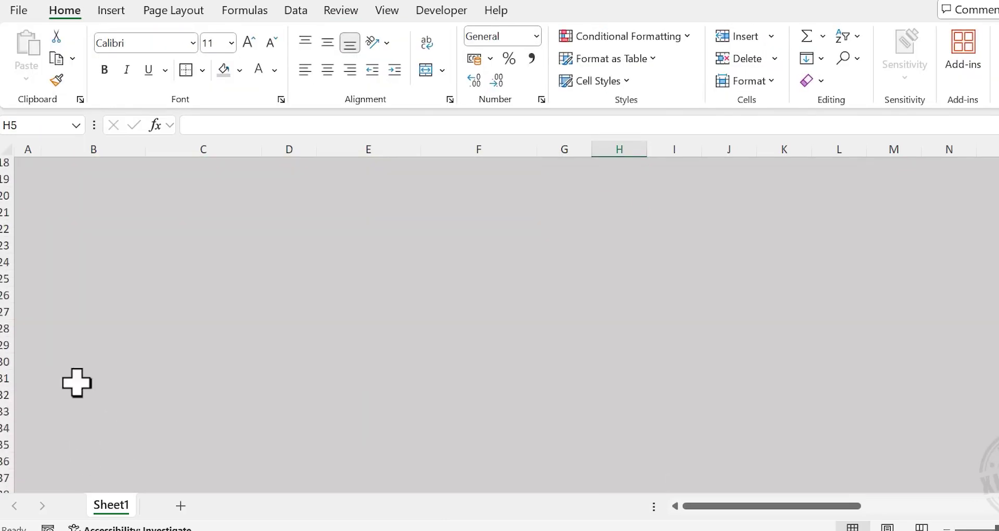
scroll(268, 395, "up", 6)
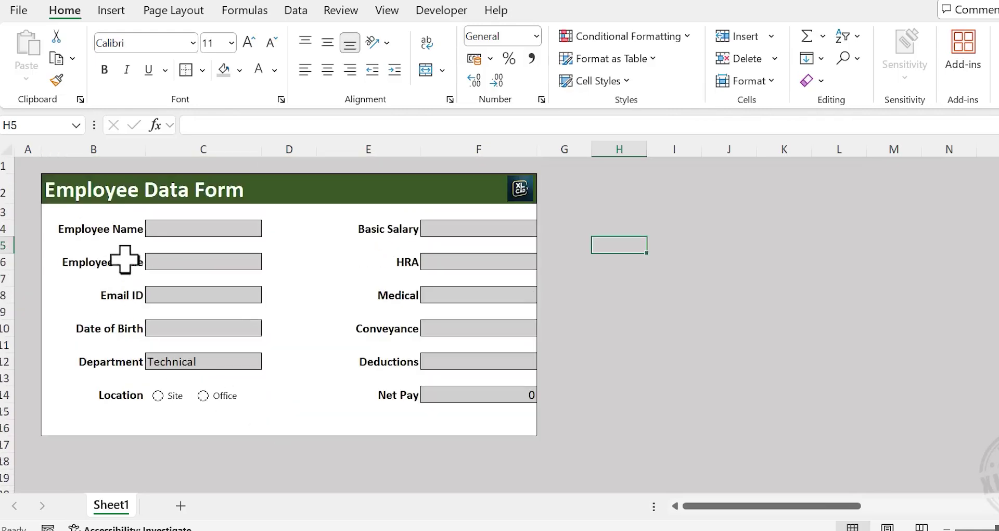
left_click_drag(125, 229, 124, 395)
right_click(122, 291)
left_click(235, 23)
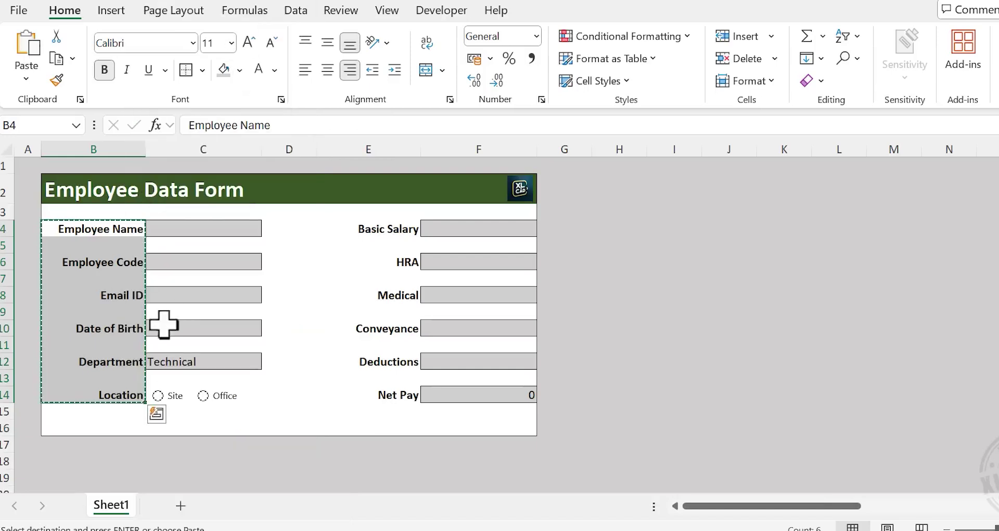
scroll(104, 385, "down", 4)
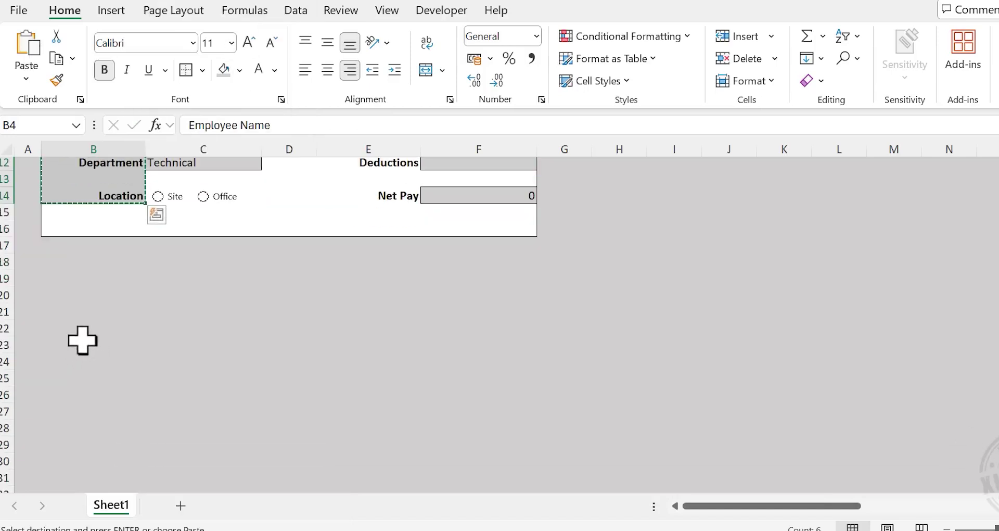
right_click(82, 343)
left_click(150, 77)
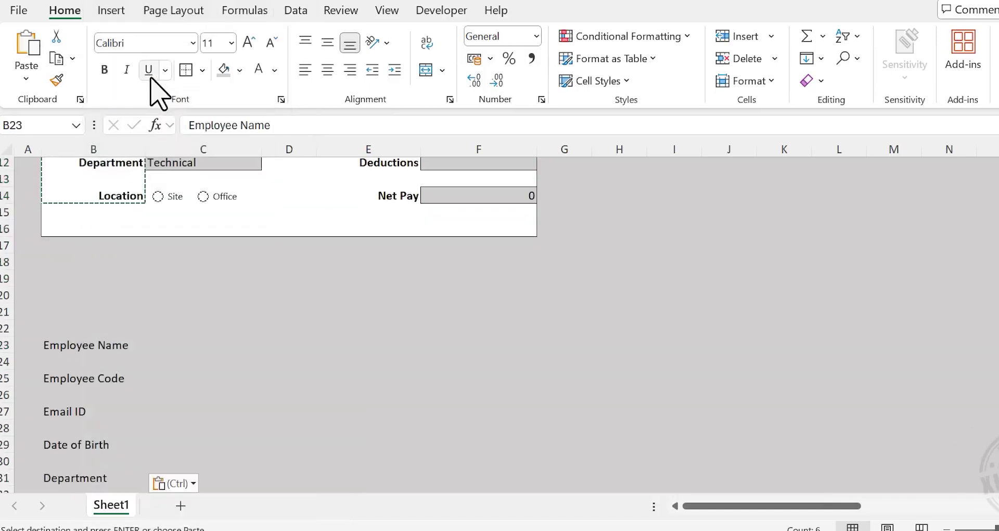
Copy the salary labels E4:E14 and paste them as values at B34
scroll(100, 359, "down", 3)
scroll(100, 368, "up", 7)
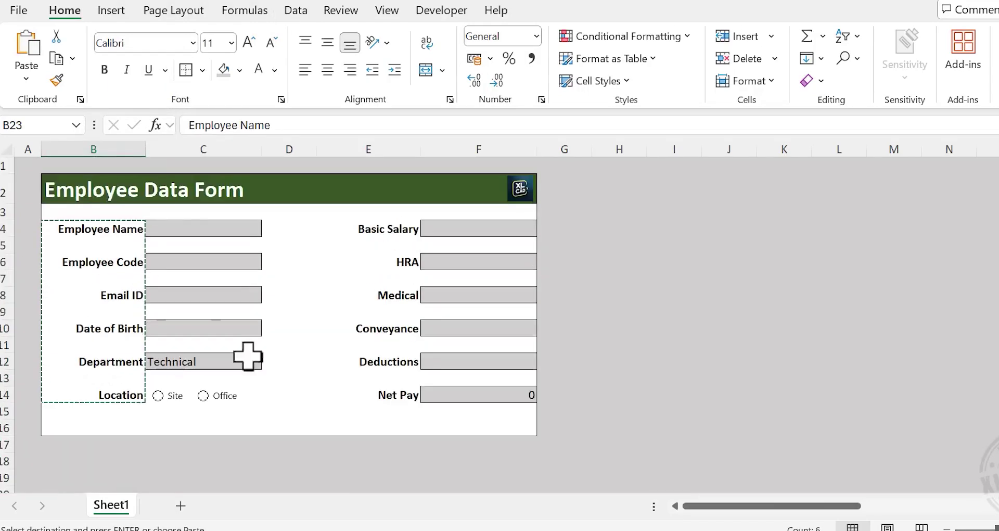
left_click_drag(401, 232, 397, 395)
right_click(397, 284)
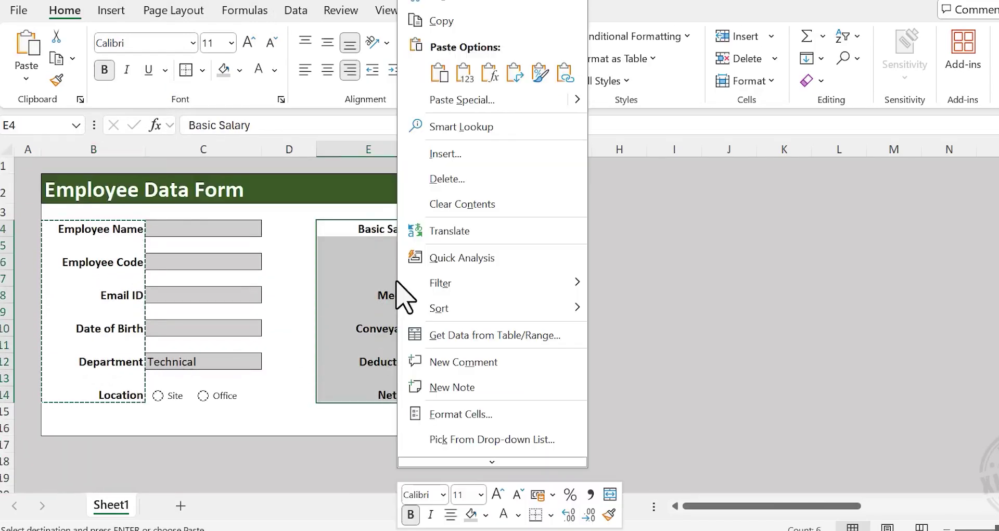
left_click(492, 22)
scroll(229, 374, "down", 5)
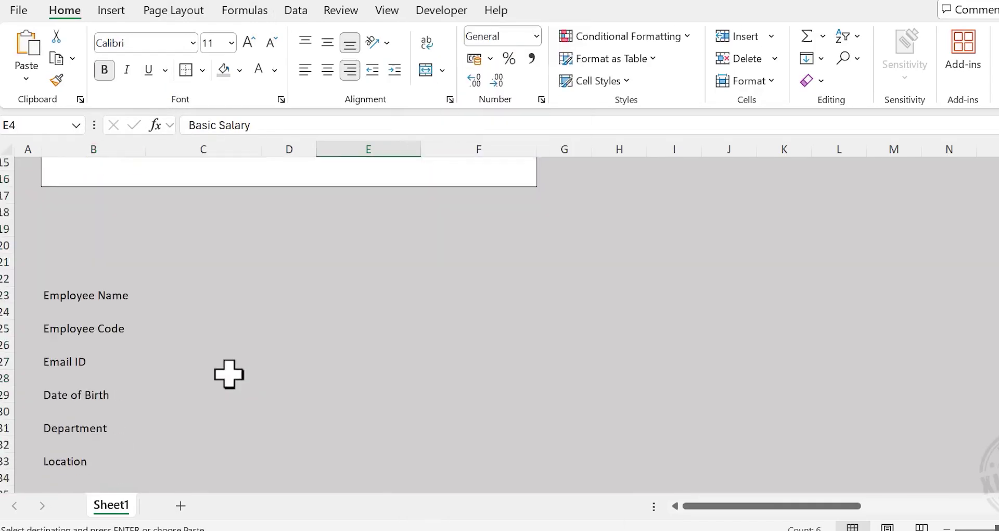
scroll(229, 373, "down", 3)
right_click(63, 325)
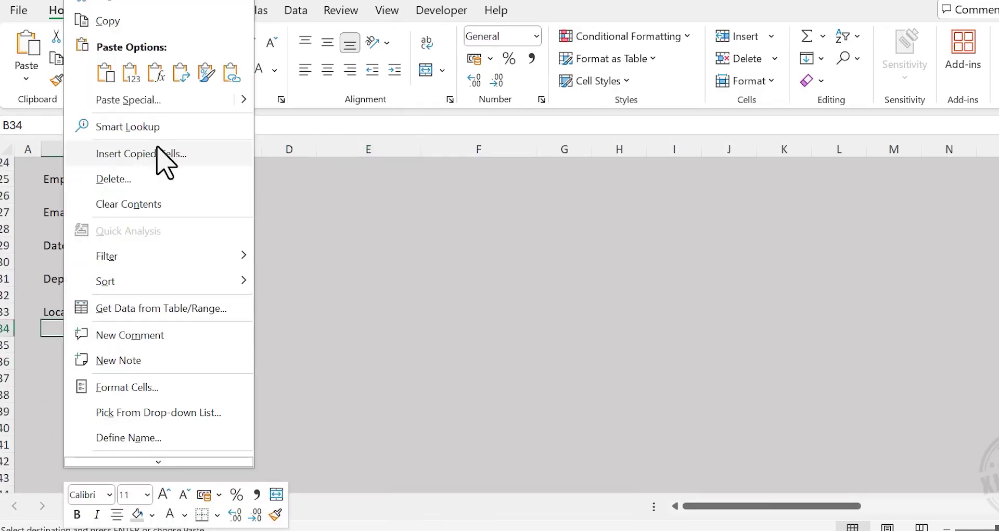
left_click(132, 73)
left_click(239, 315)
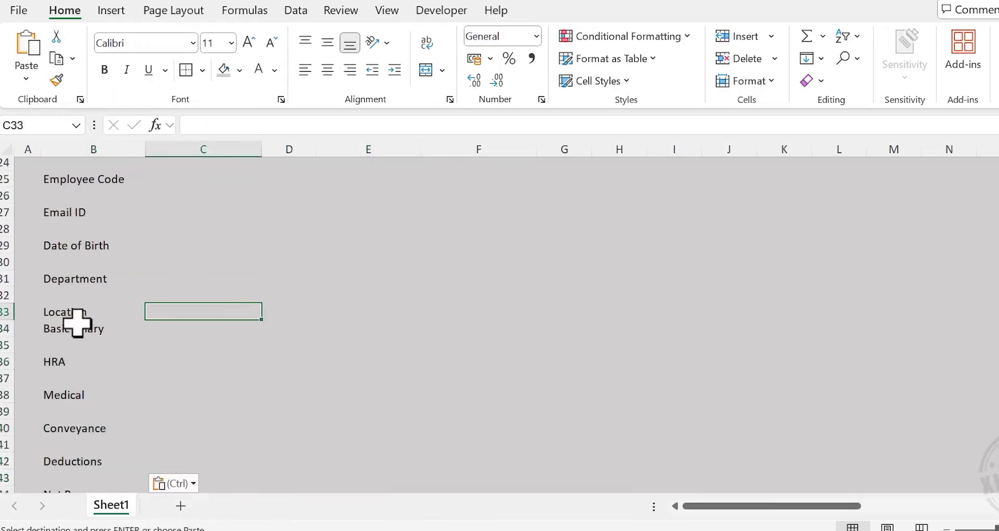
scroll(78, 307, "up", 2)
scroll(172, 301, "down", 2)
scroll(156, 281, "up", 1)
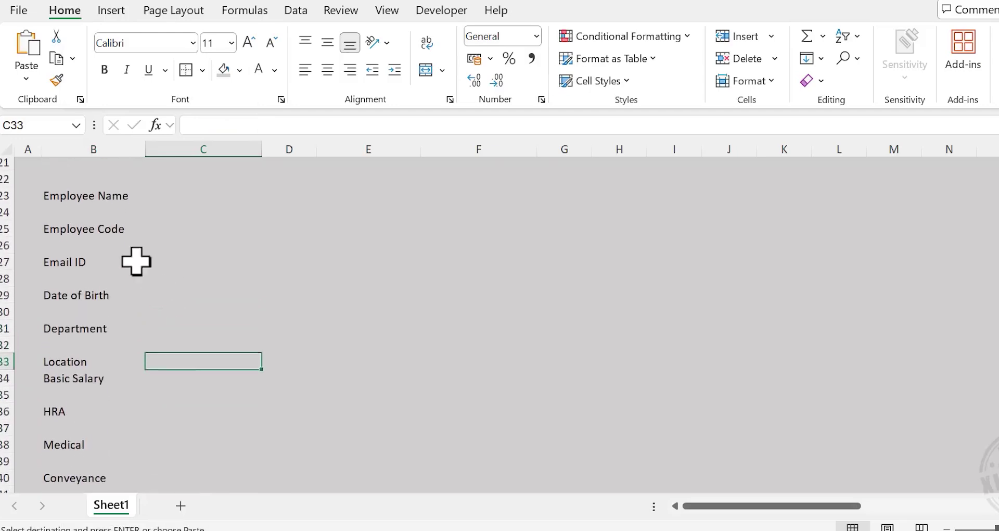
left_click_drag(85, 195, 92, 435)
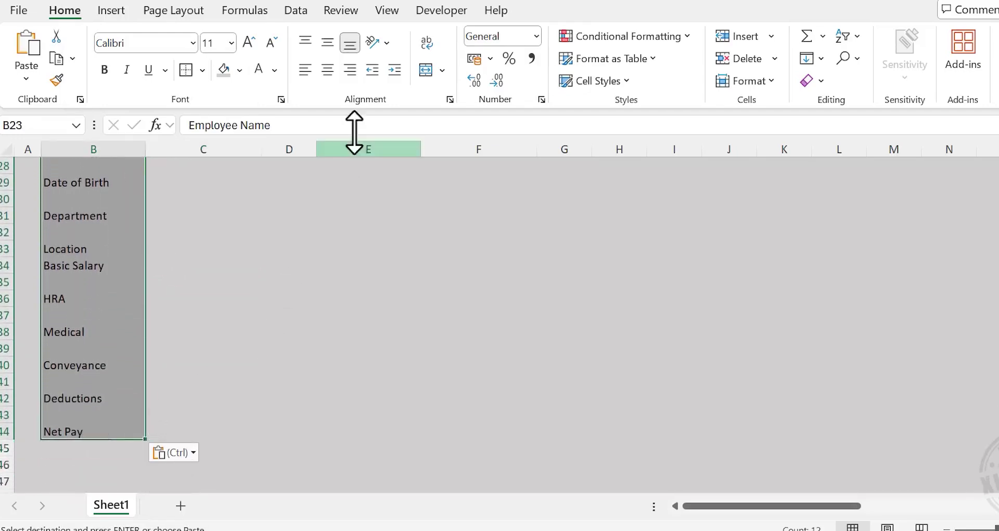
Filter the label list on Employee Name to show only (Blanks)
left_click(296, 11)
left_click(557, 71)
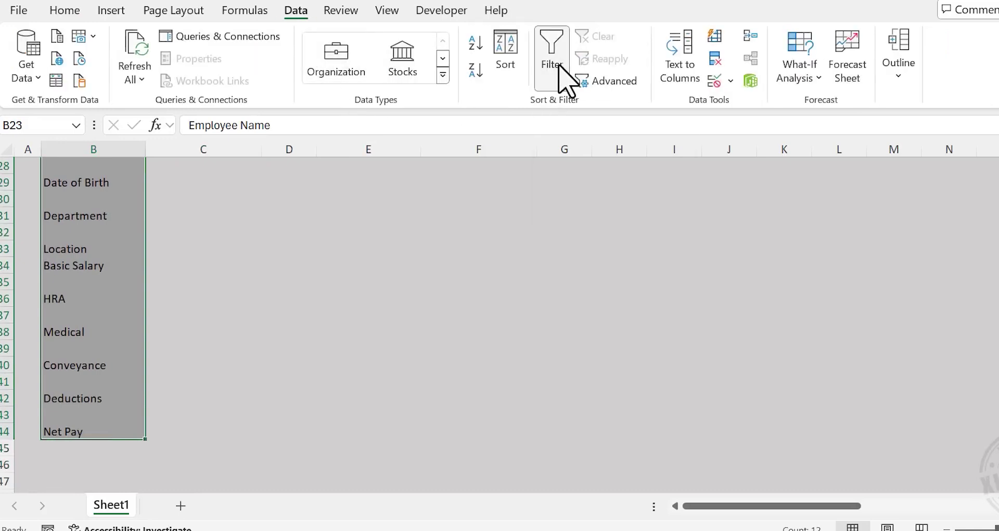
scroll(167, 250, "up", 3)
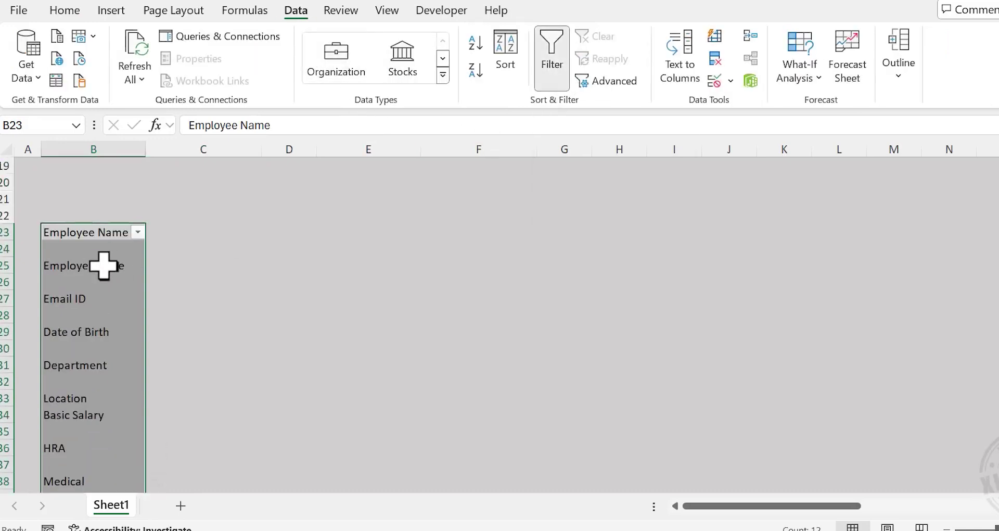
left_click(138, 233)
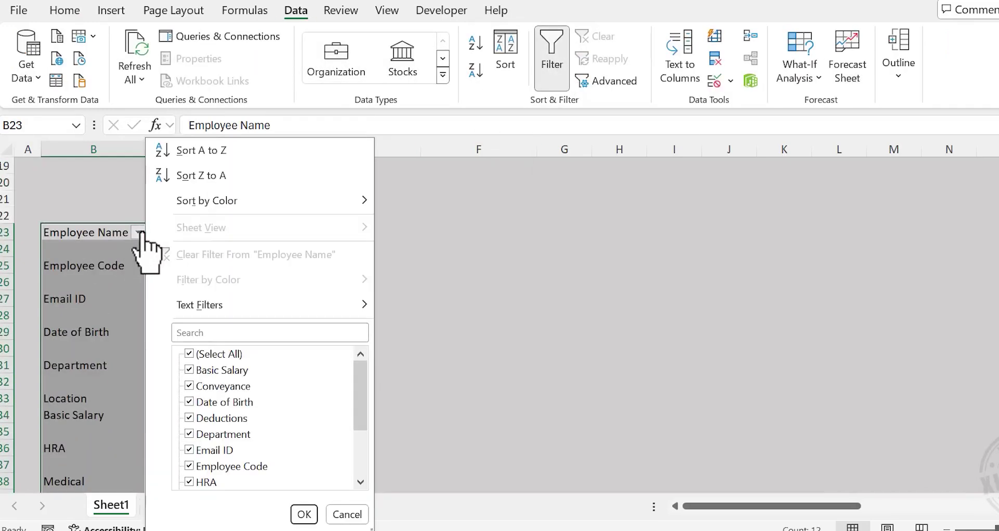
left_click(191, 355)
left_click_drag(356, 382, 364, 457)
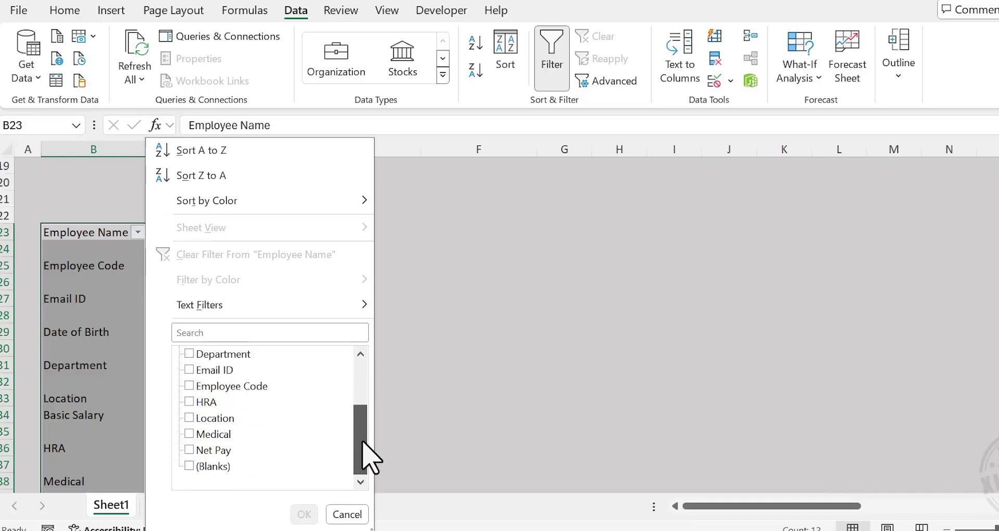
left_click(189, 466)
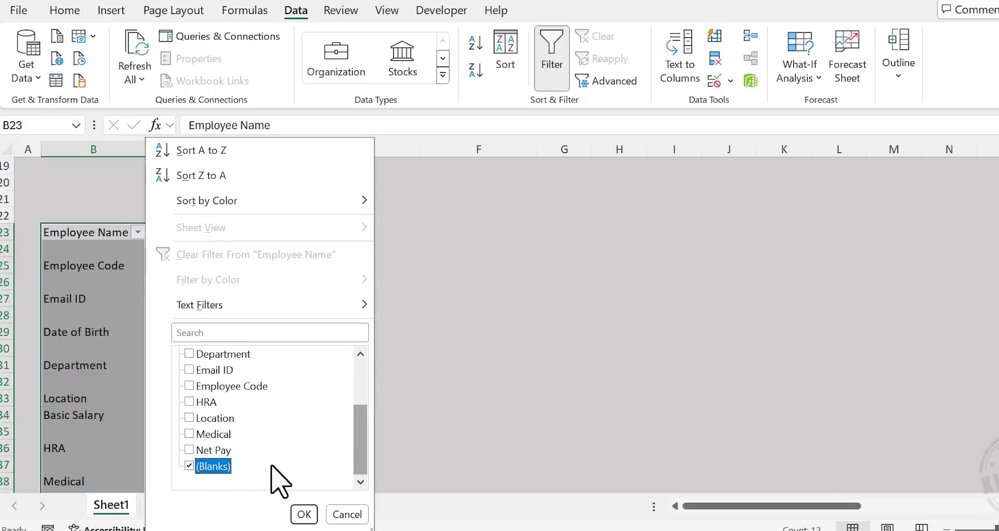
left_click(303, 514)
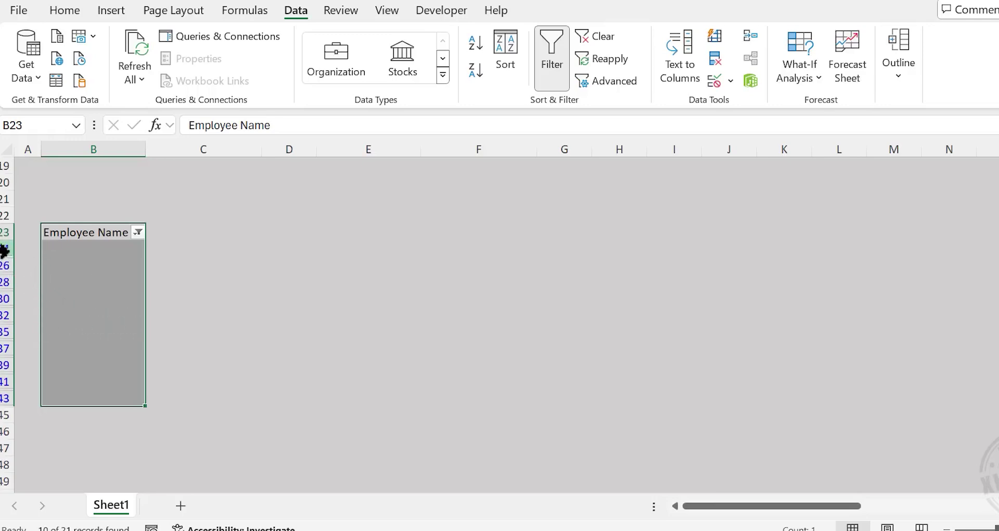
Delete the filtered blank rows and turn the filter back off
left_click_drag(4, 250, 6, 396)
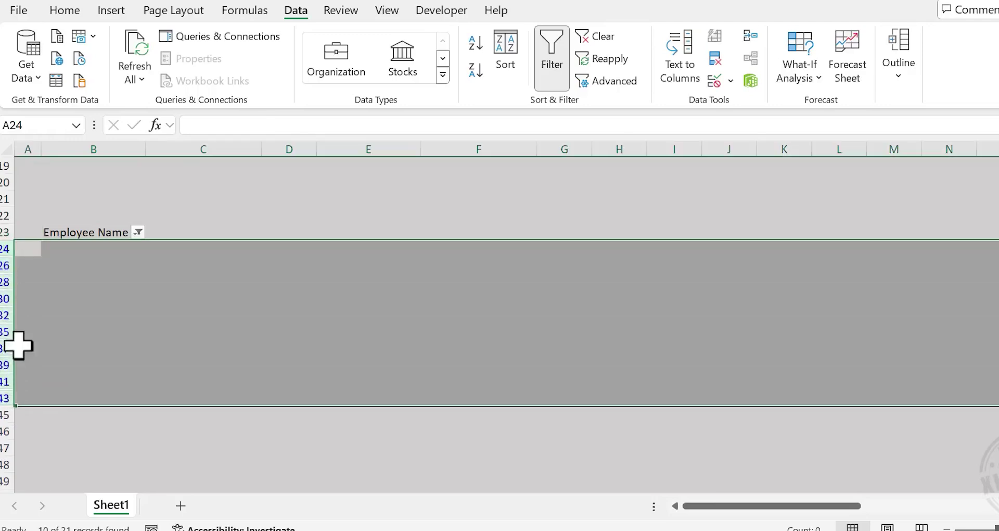
right_click(11, 317)
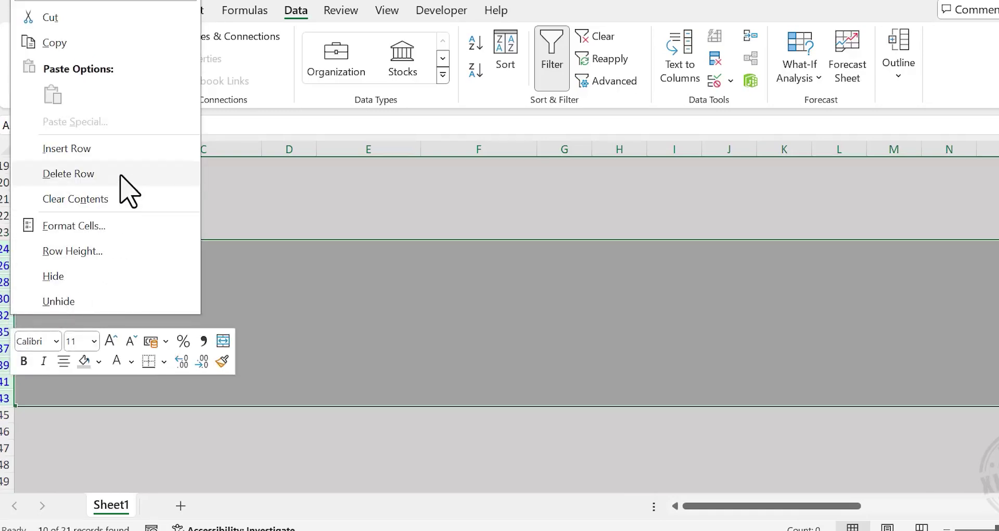
left_click(121, 175)
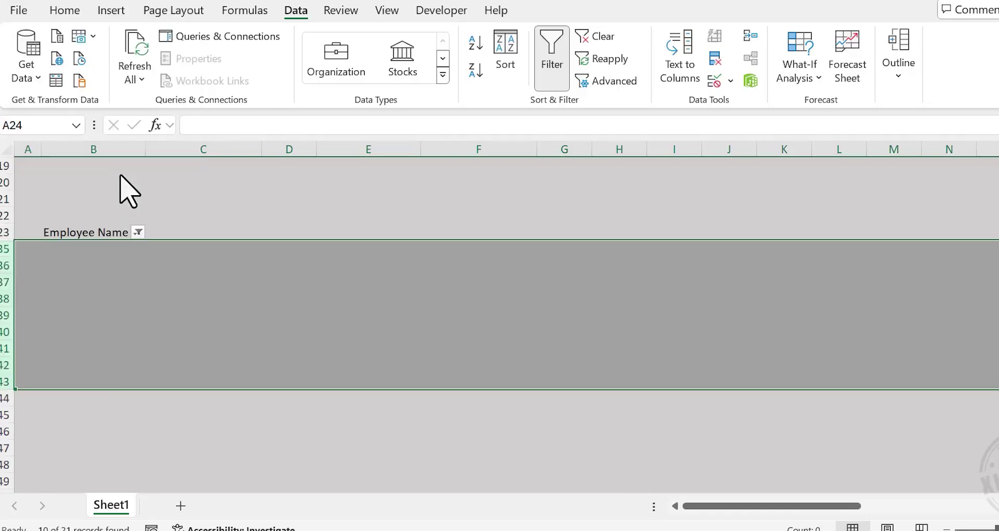
left_click(554, 63)
left_click(288, 364)
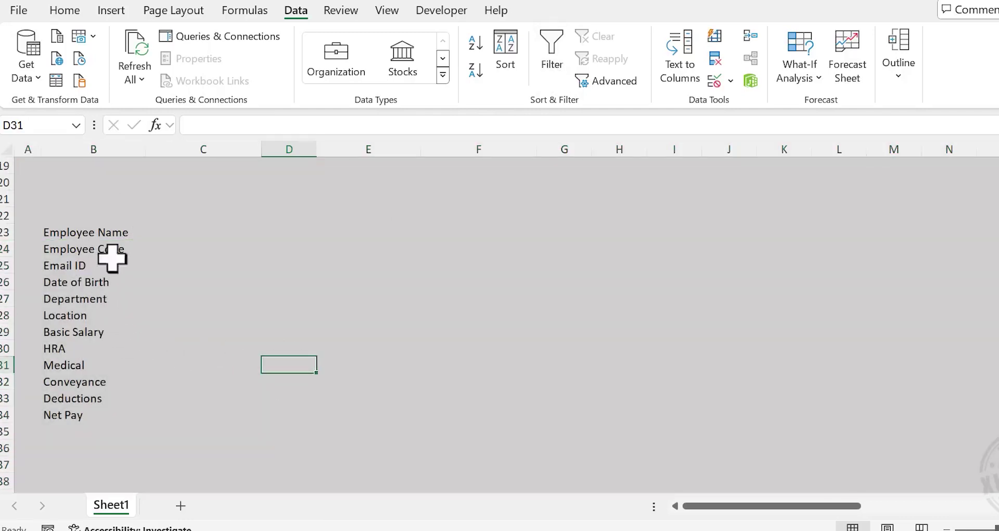
scroll(87, 346, "up", 6)
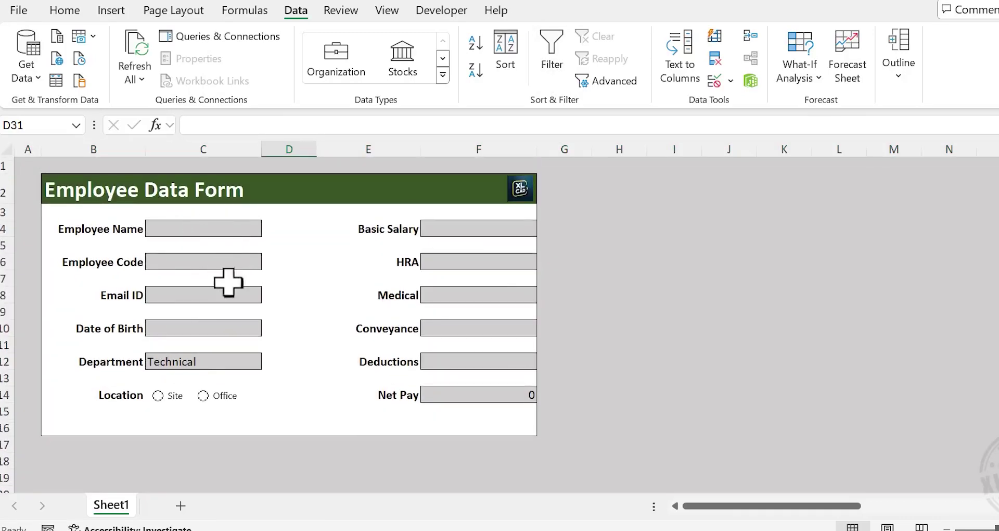
scroll(319, 336, "down", 6)
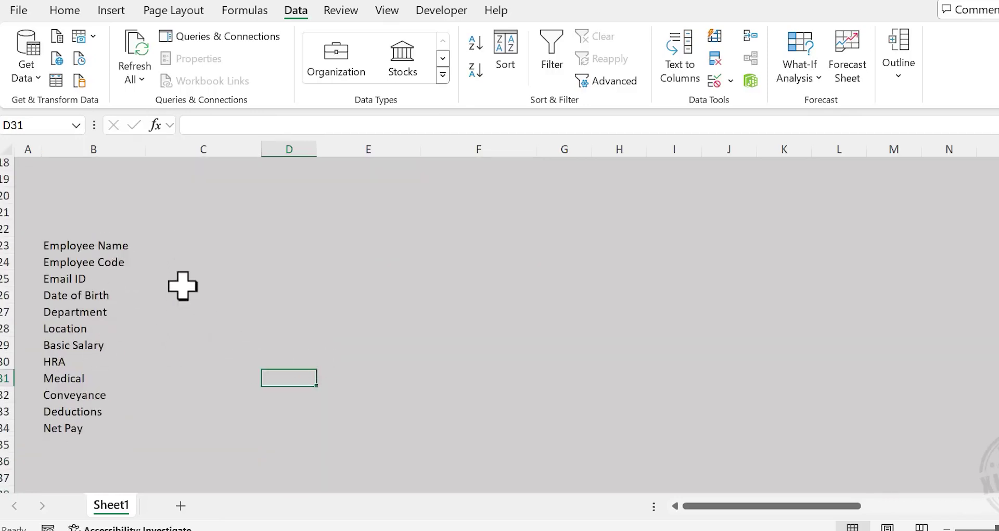
scroll(179, 301, "up", 6)
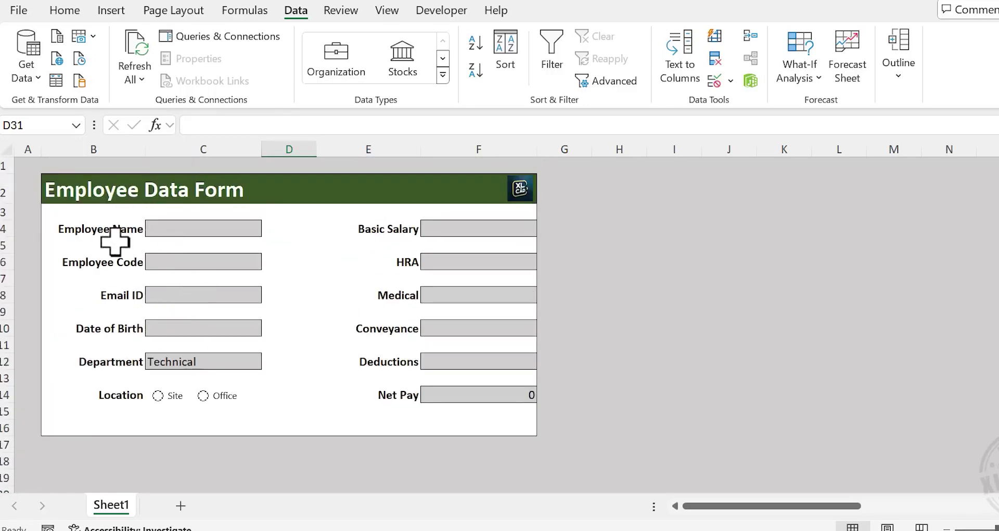
scroll(207, 264, "down", 4)
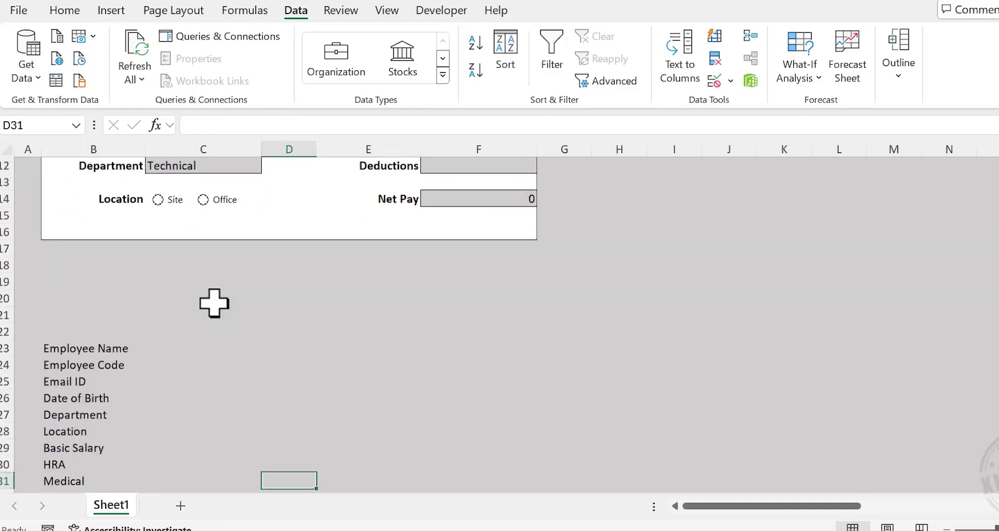
Link C23 to the Employee Name field with the formula =C4
left_click(195, 343)
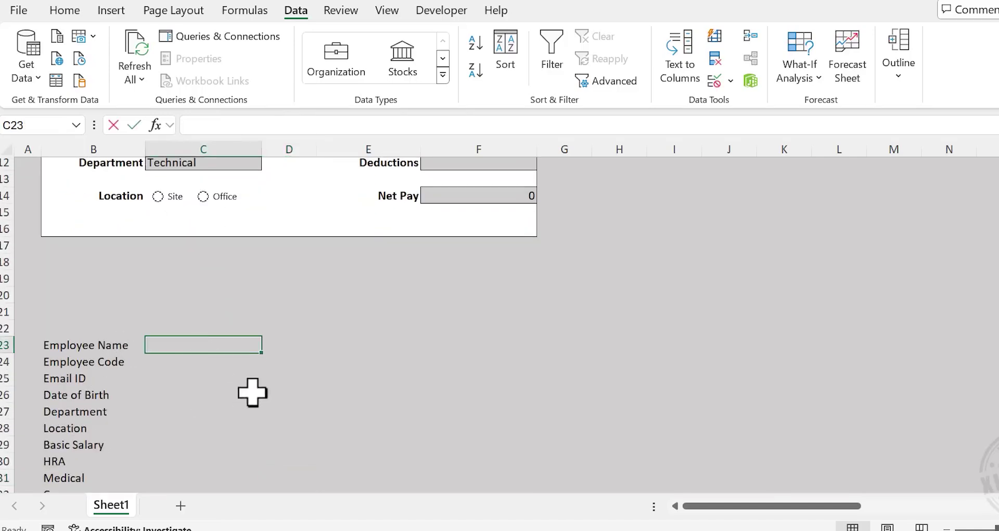
type("=")
scroll(239, 363, "up", 4)
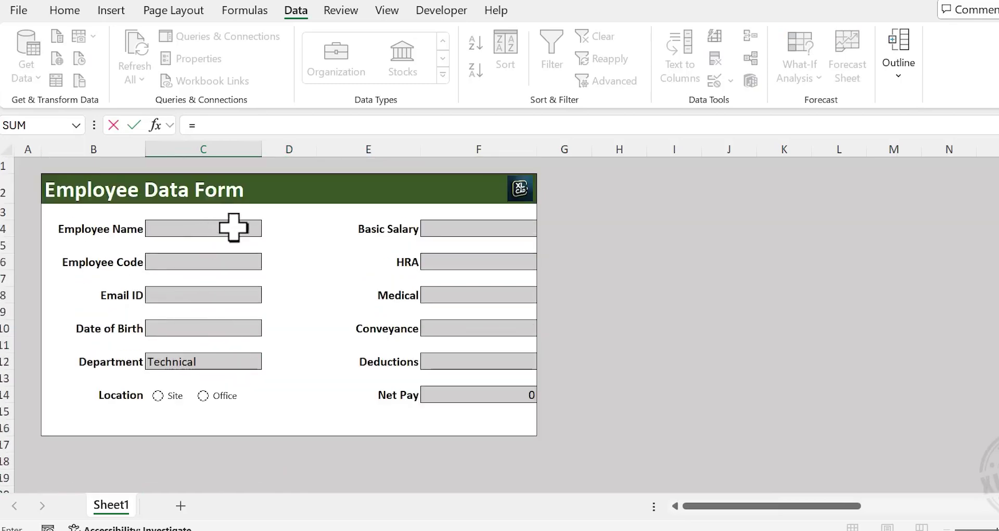
left_click(201, 228)
scroll(287, 336, "down", 4)
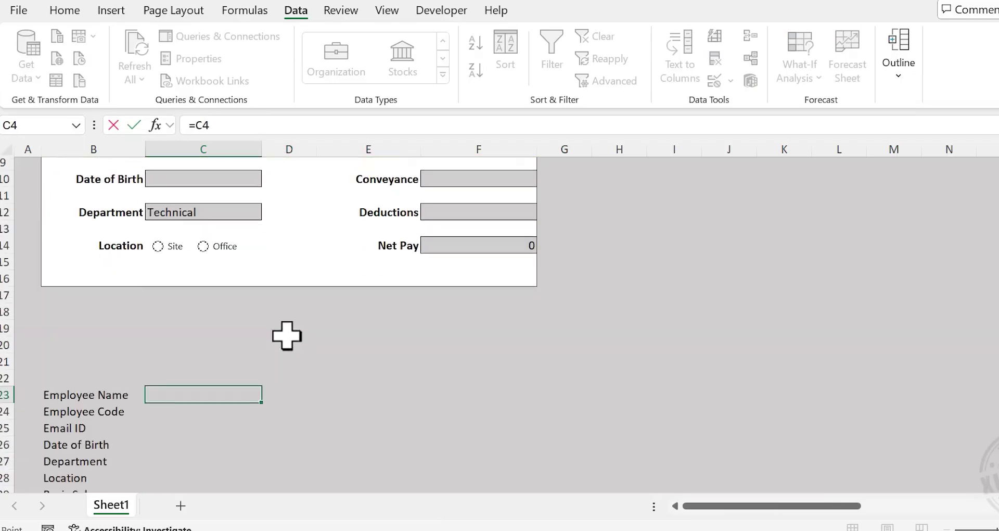
key("Return")
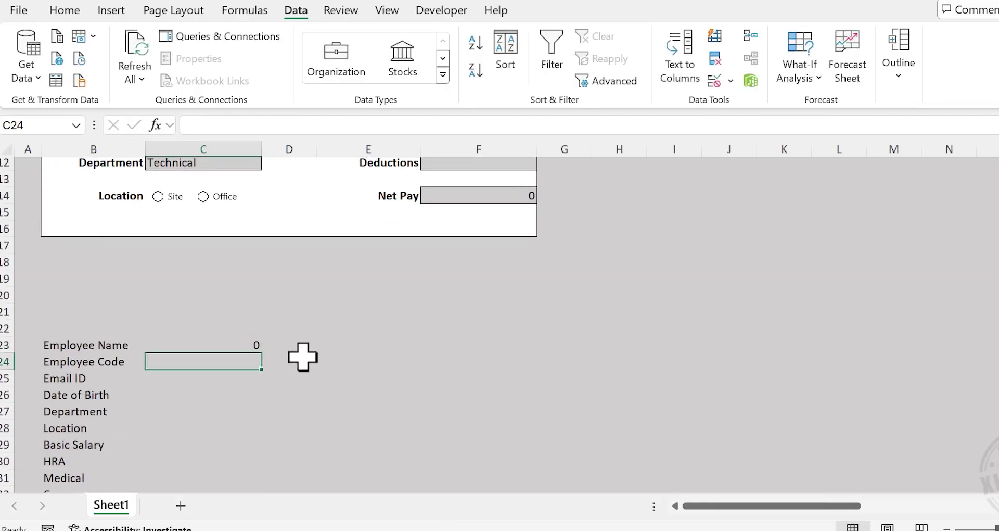
Enter a sample employee name in the form's Employee Name field C4
scroll(303, 357, "up", 4)
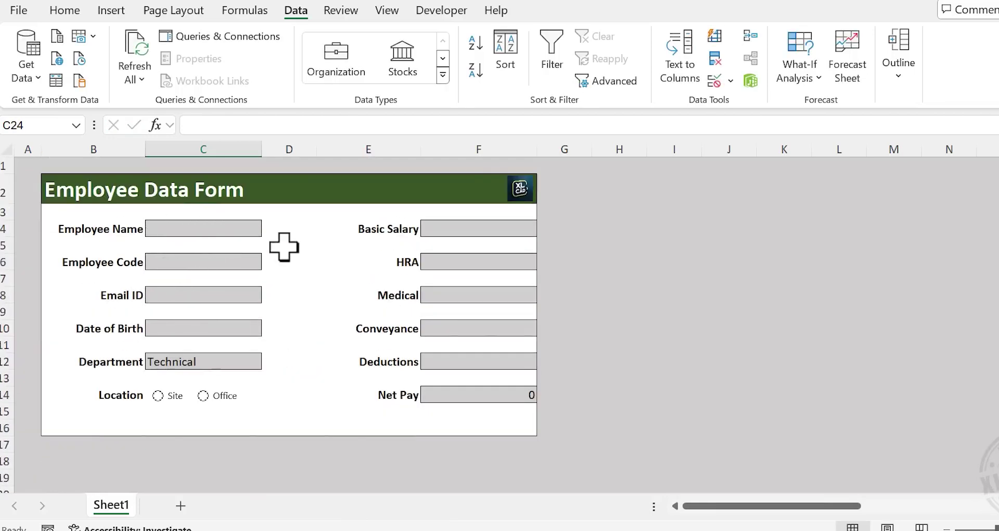
left_click(211, 228)
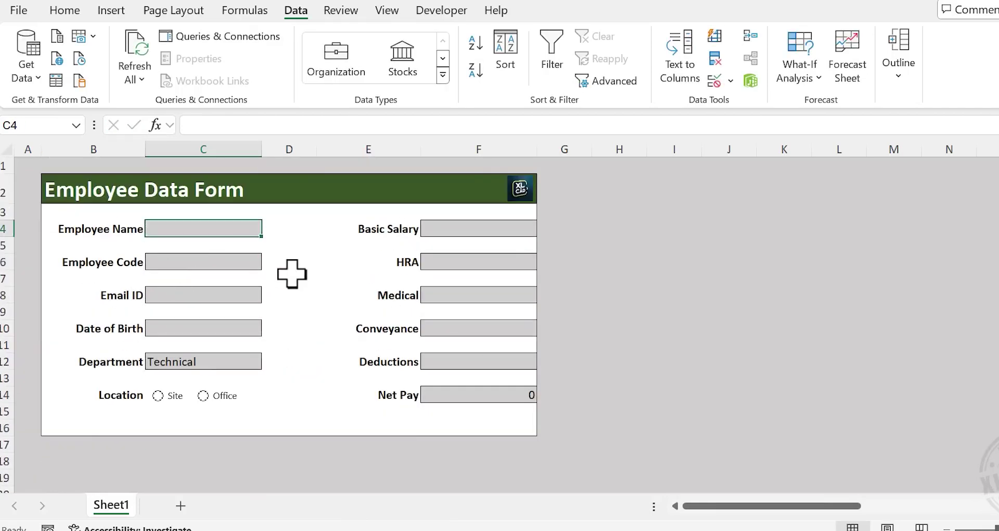
type("John")
key("Return")
scroll(301, 291, "down", 4)
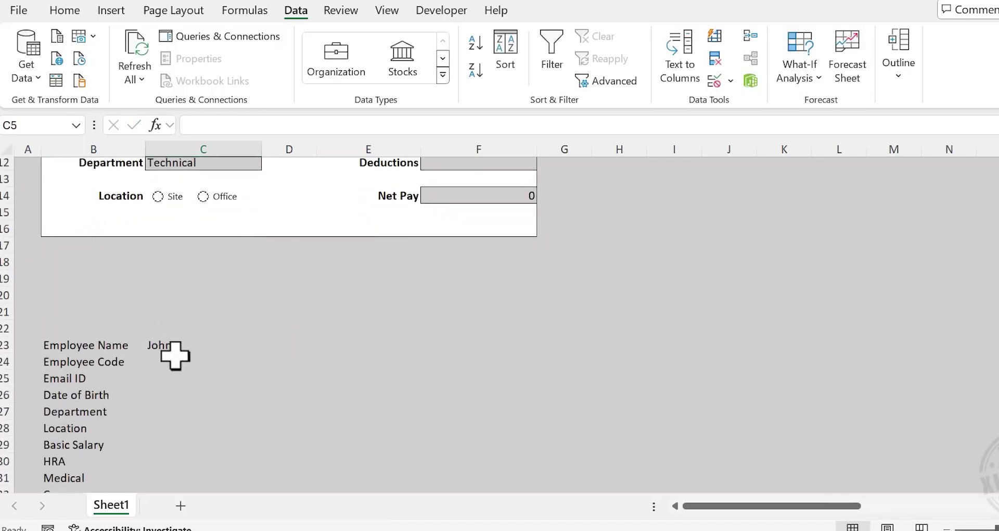
scroll(182, 364, "down", 1)
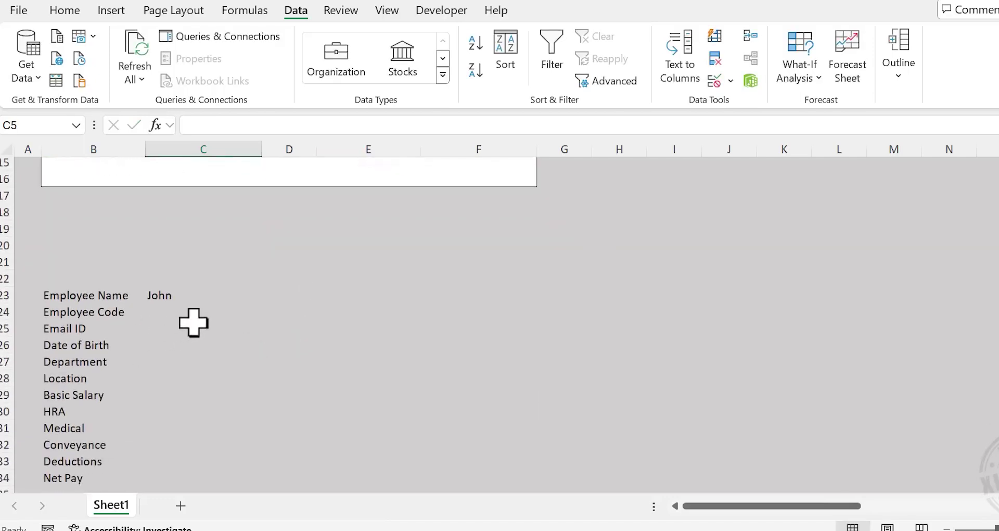
scroll(194, 322, "up", 4)
scroll(490, 235, "up", 1)
scroll(217, 319, "down", 4)
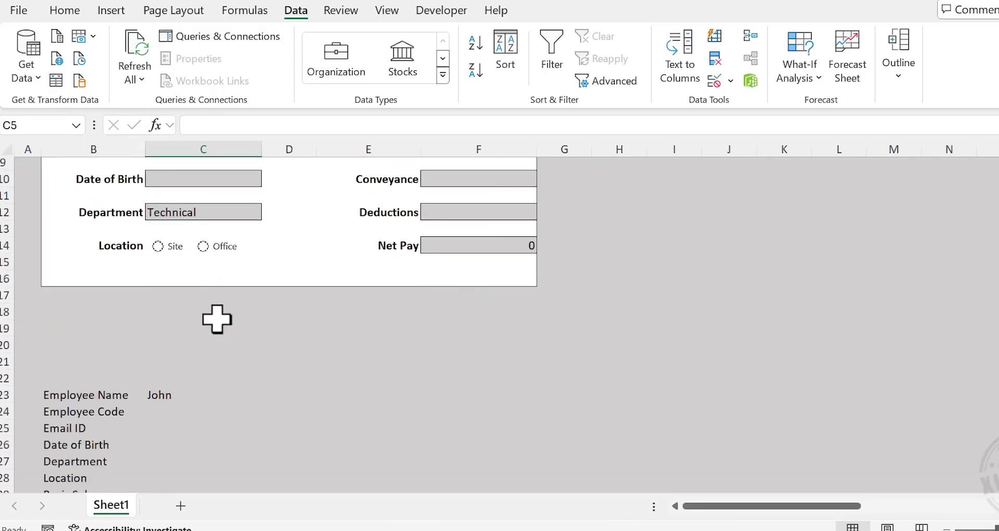
Link C24:C27 to the form fields C6, C8, C10 and C12
left_click(158, 363)
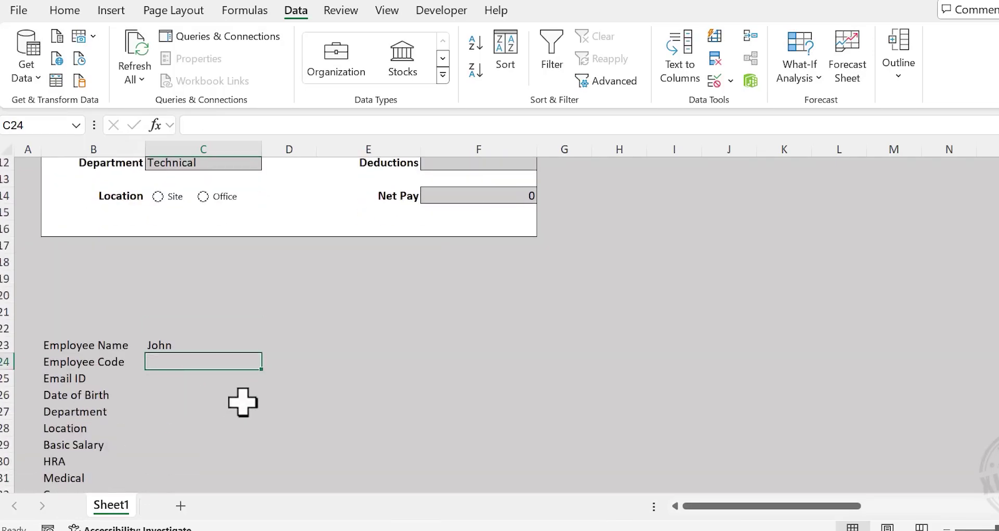
type("=")
scroll(242, 403, "up", 4)
left_click(216, 257)
key("Return")
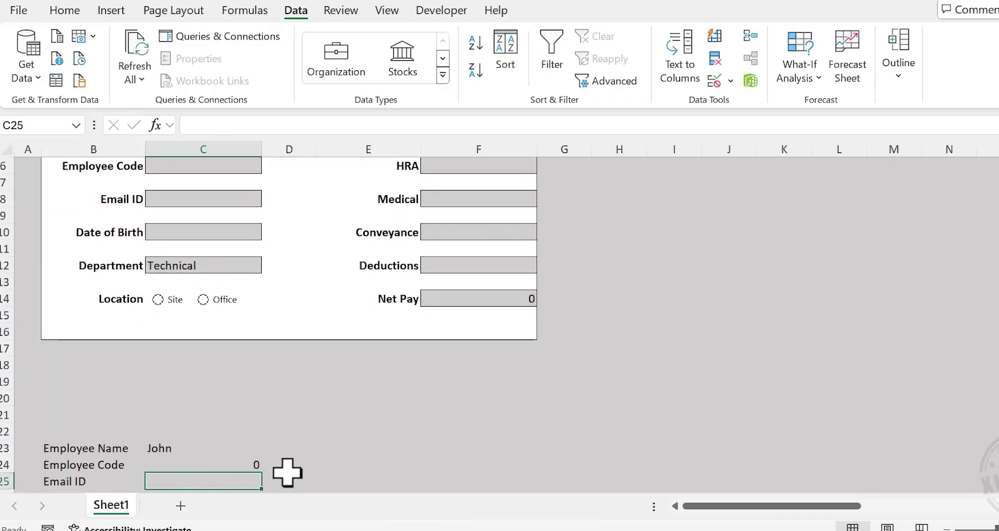
type("=")
left_click(215, 200)
key("Return")
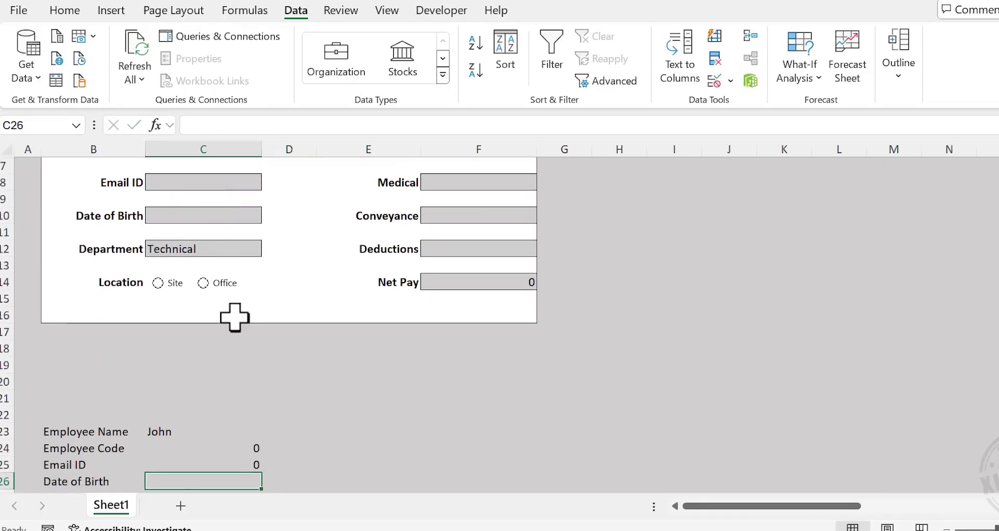
type("=")
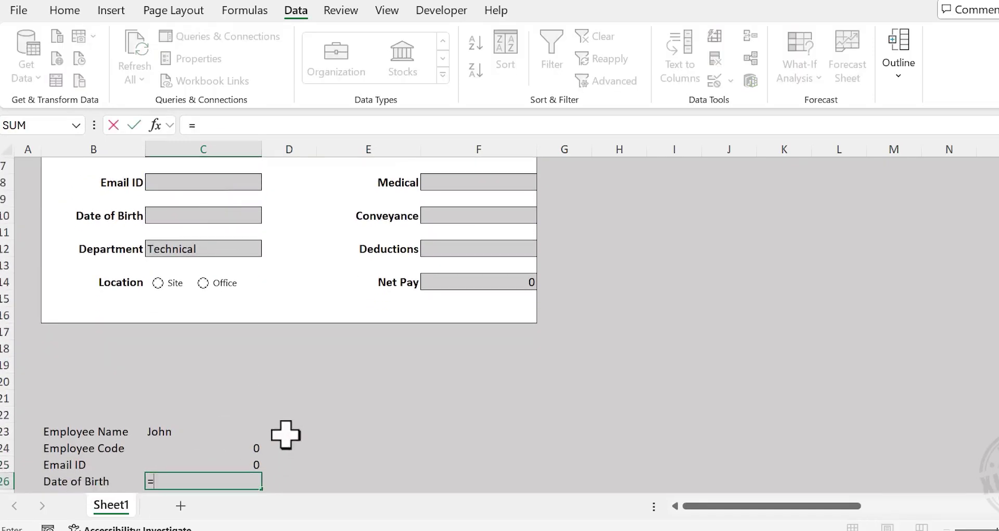
left_click(214, 216)
key("Return")
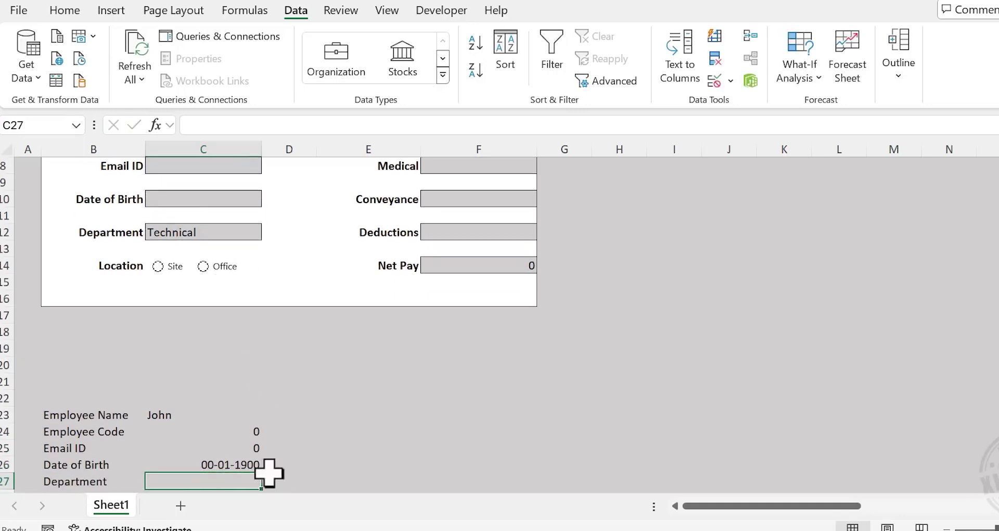
type("=")
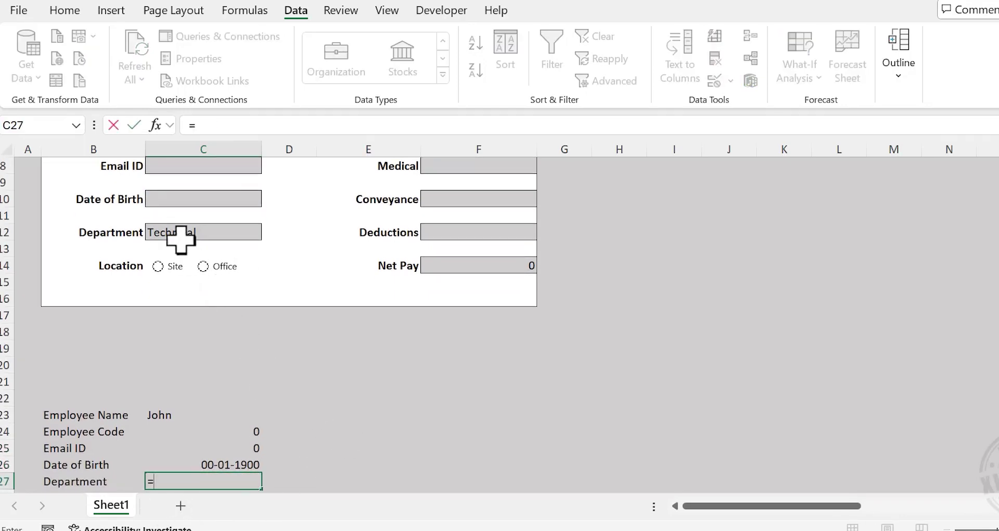
left_click(209, 230)
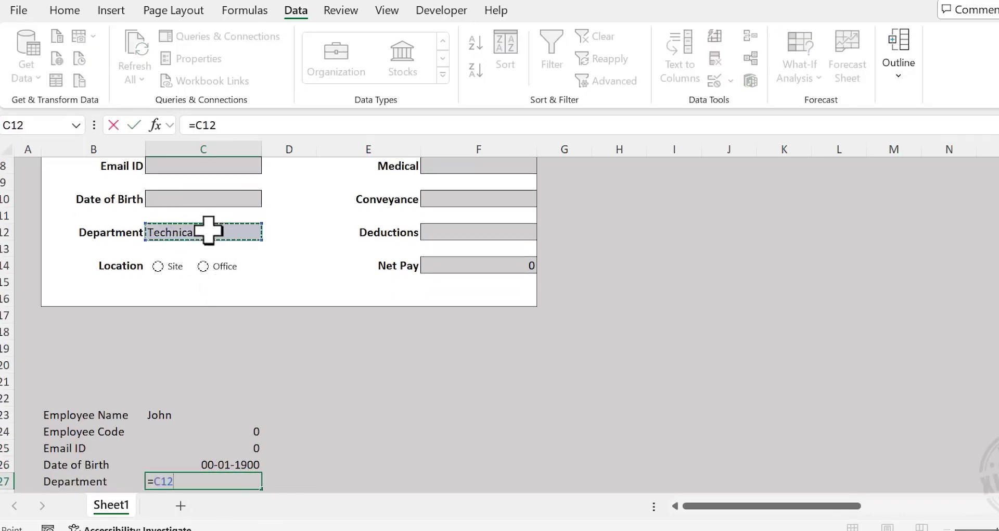
key("Return")
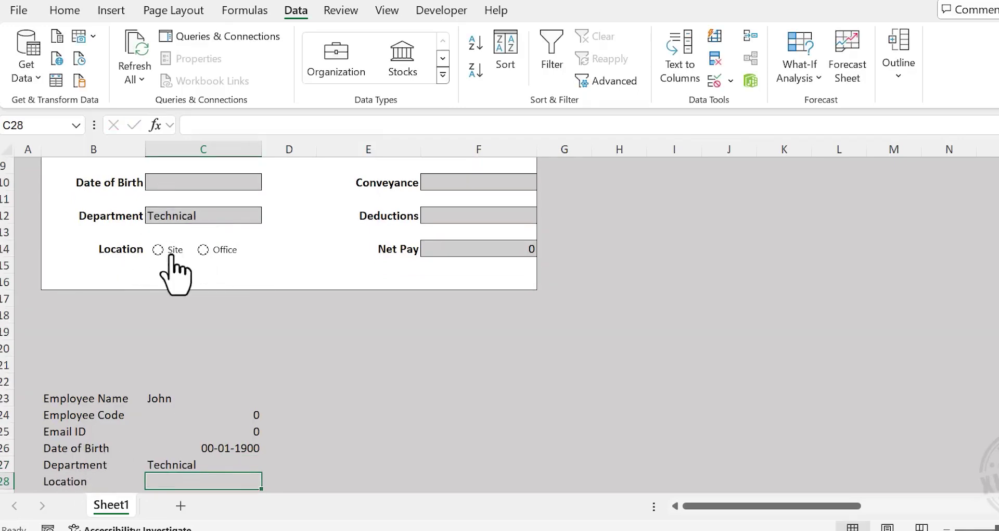
Set the Location option buttons' cell link to $D$28 in Format Control
right_click(171, 253)
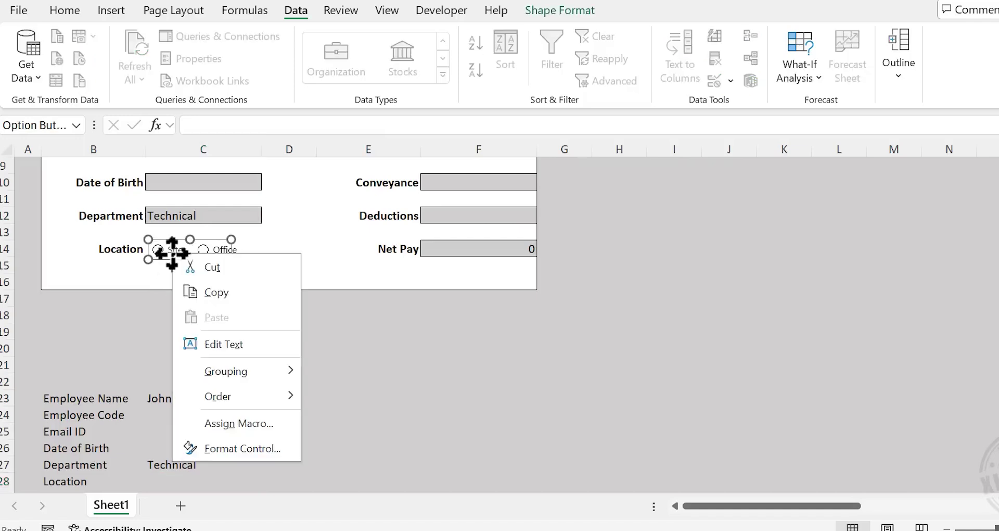
left_click(290, 452)
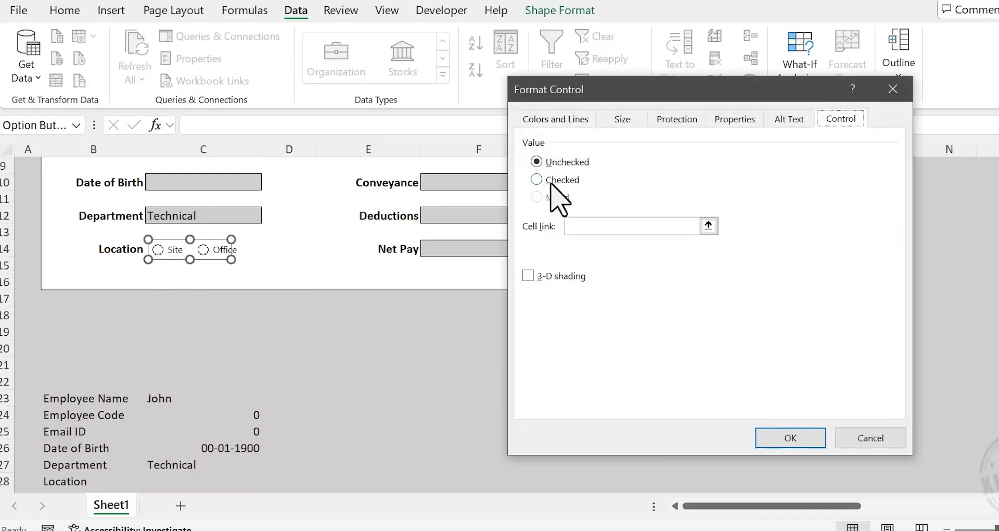
left_click(708, 226)
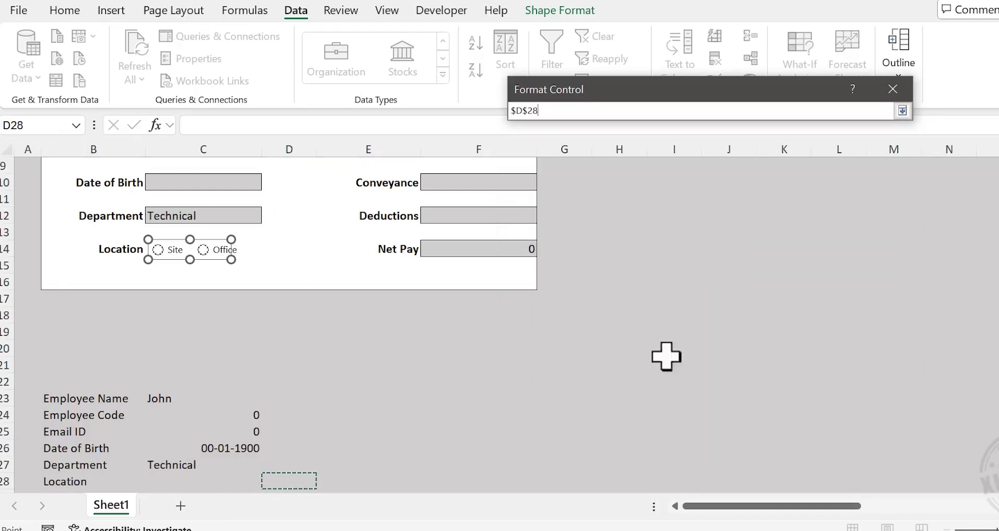
left_click(902, 110)
left_click(787, 442)
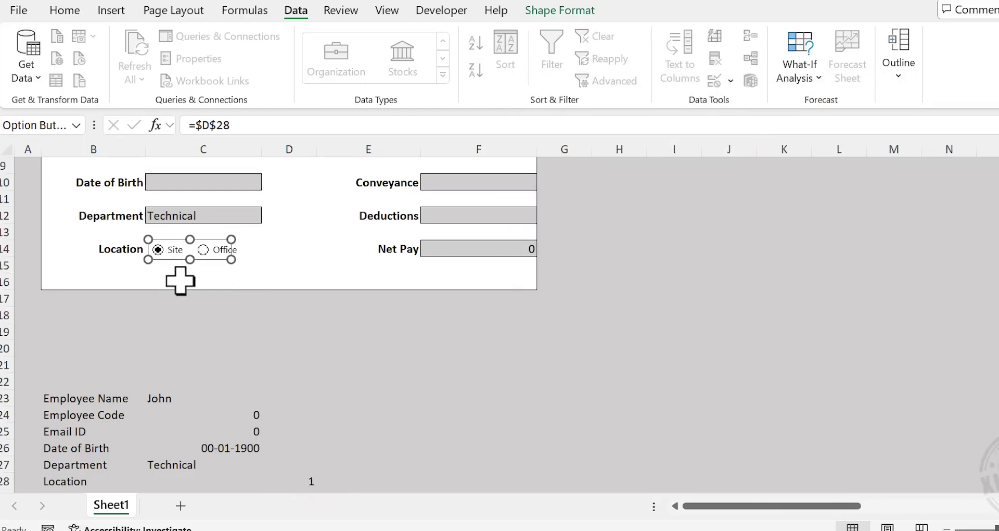
left_click(415, 369)
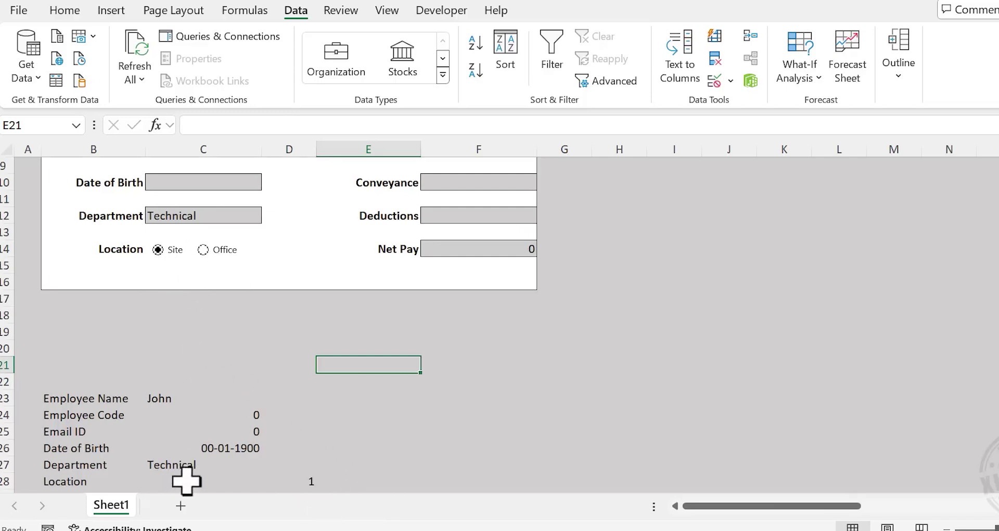
Enter =IF(D28=1,"Site","Office") in C28, then test it by toggling Office and back to Site
scroll(216, 341, "down", 1)
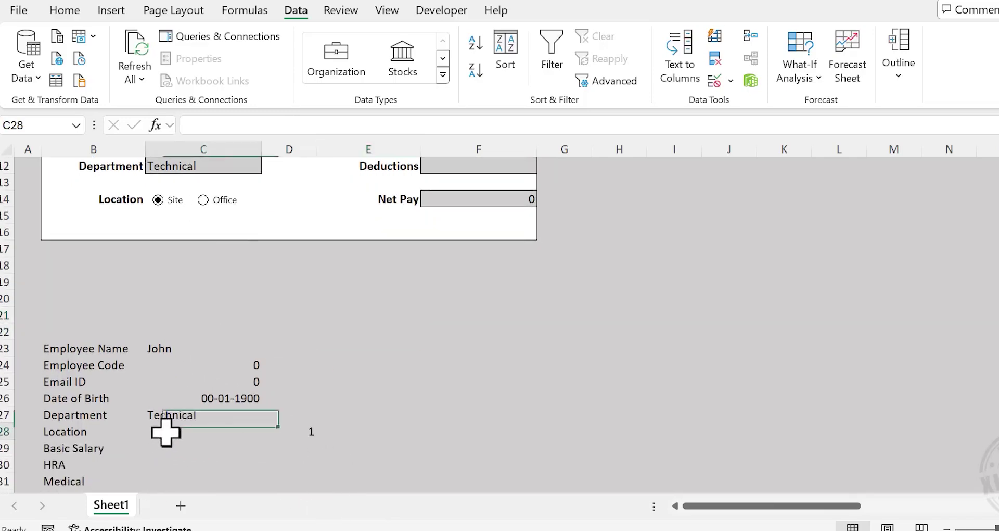
type("=")
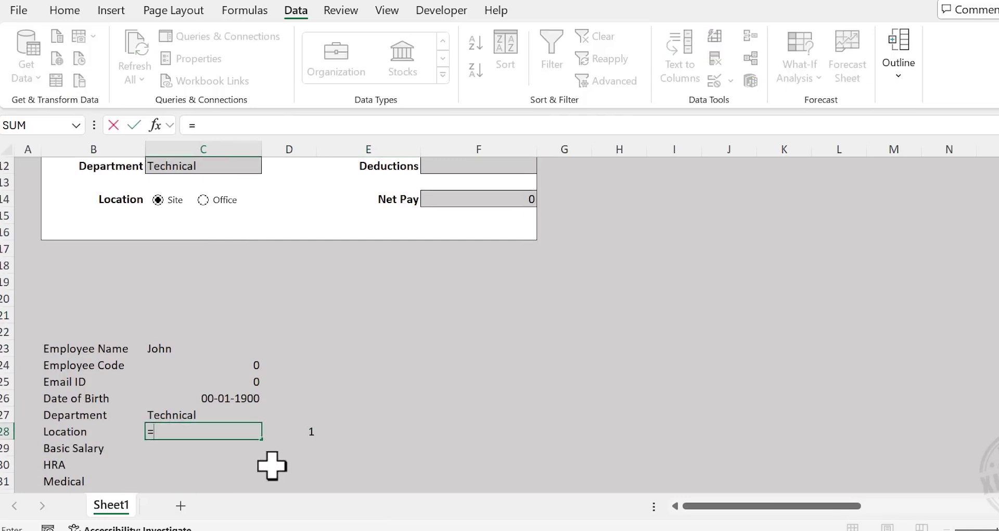
type("IF(")
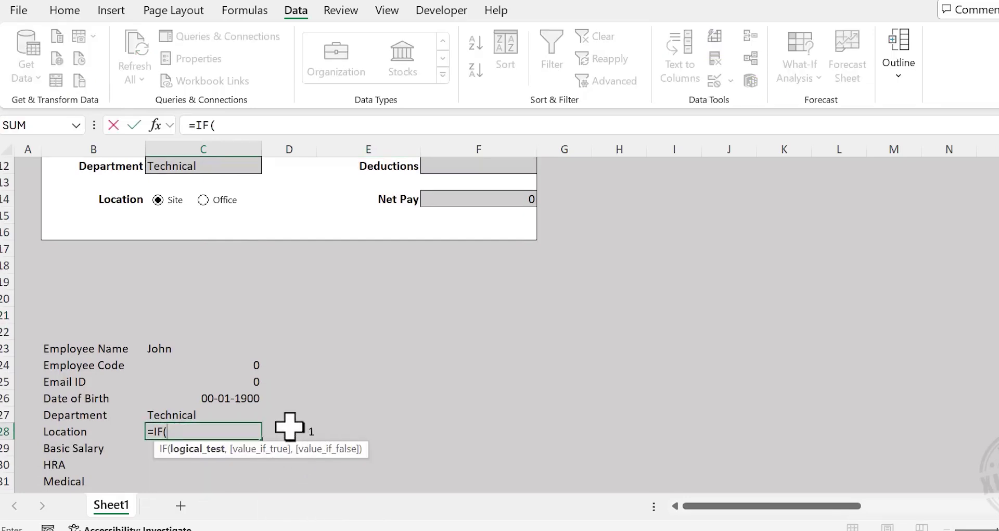
left_click(289, 425)
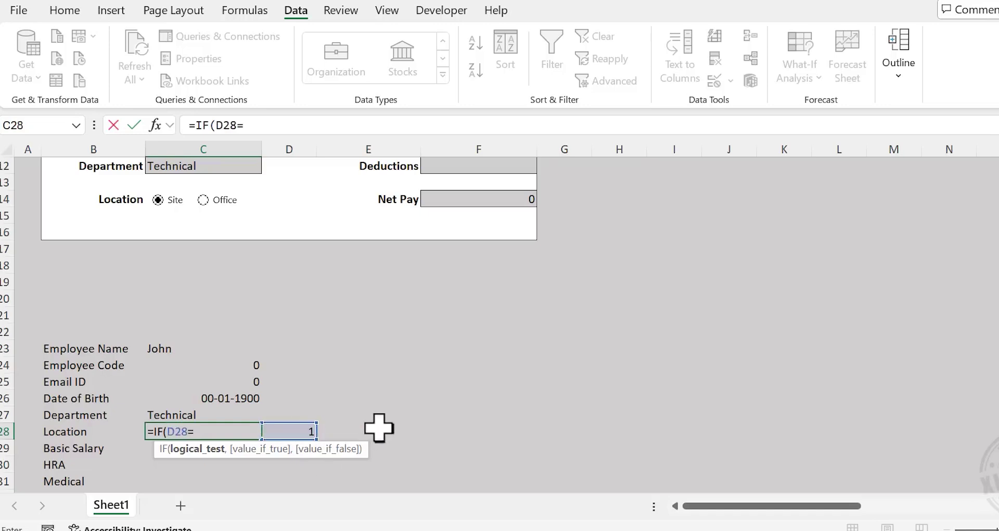
type("=1,\"Sit")
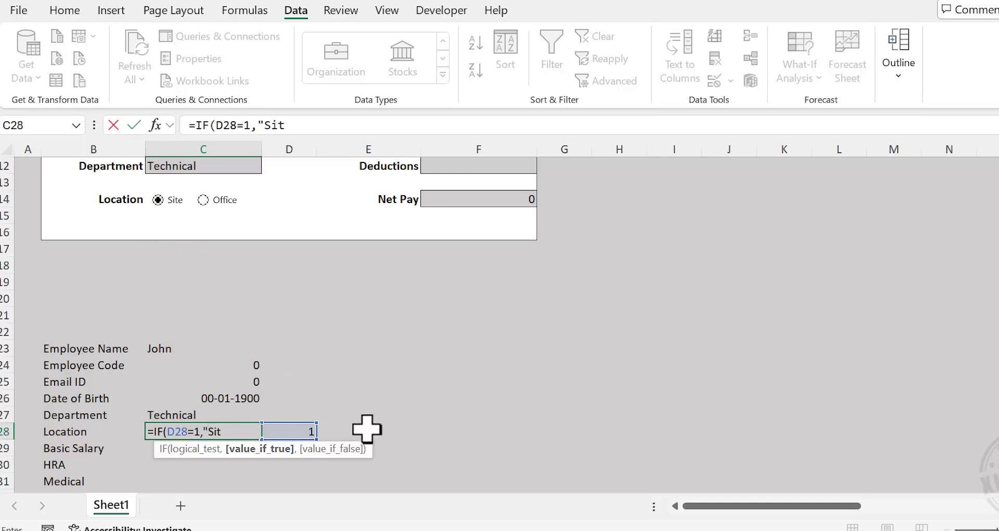
type("e\",\"Office\"")
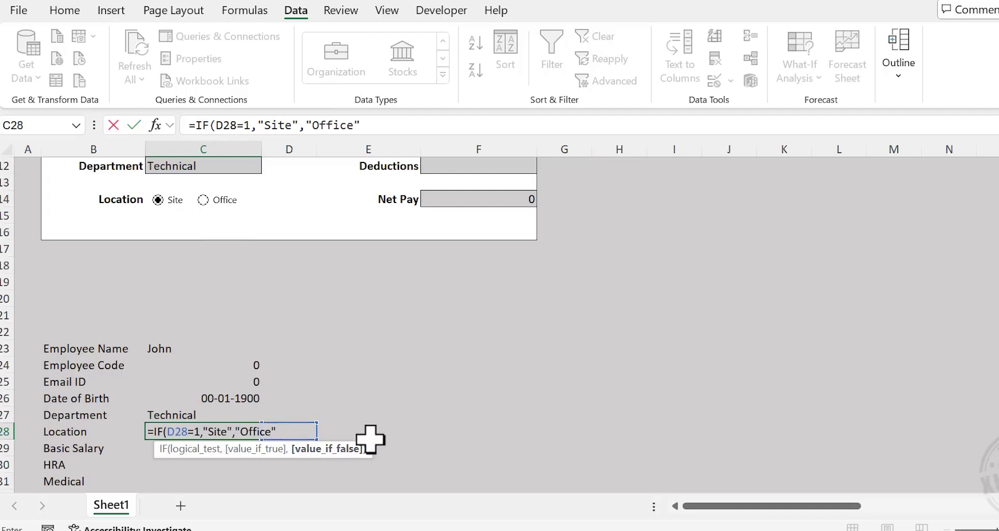
key("Return")
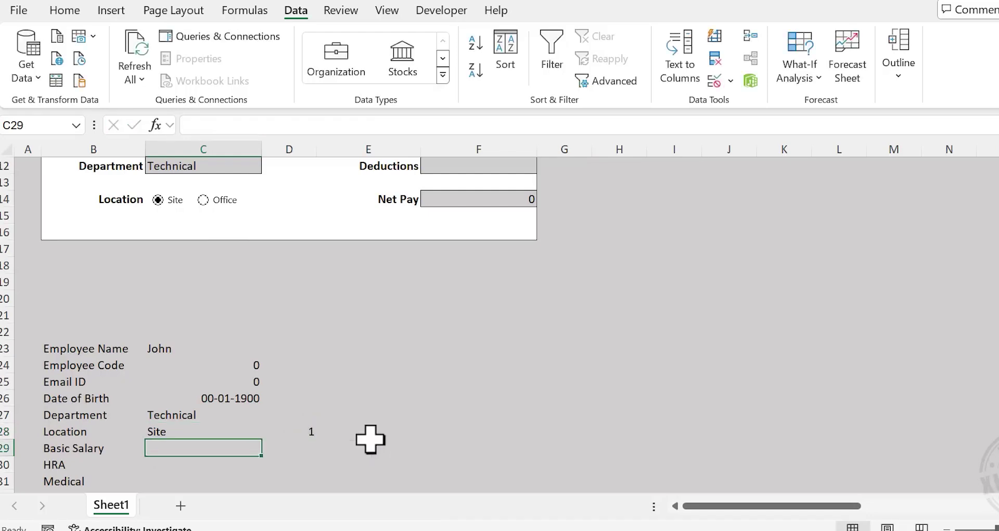
left_click(202, 201)
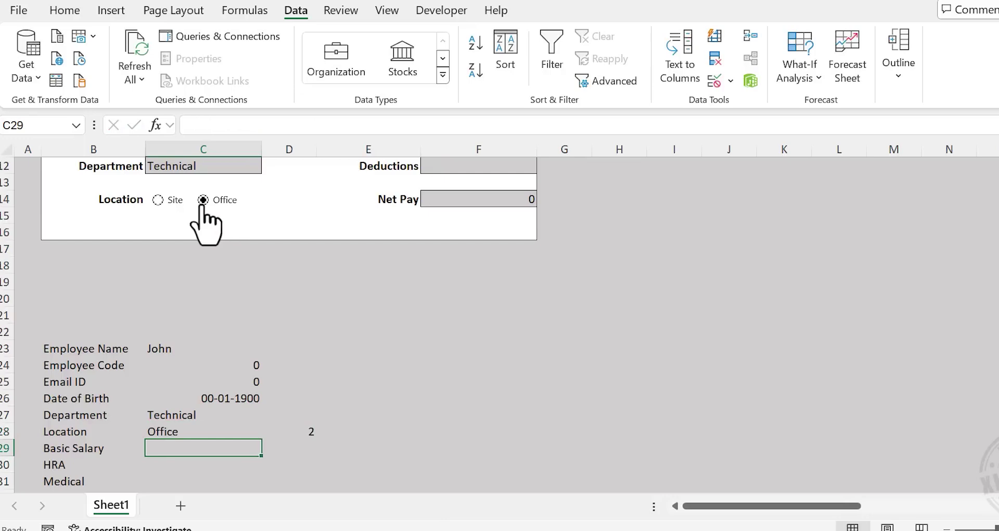
left_click(158, 200)
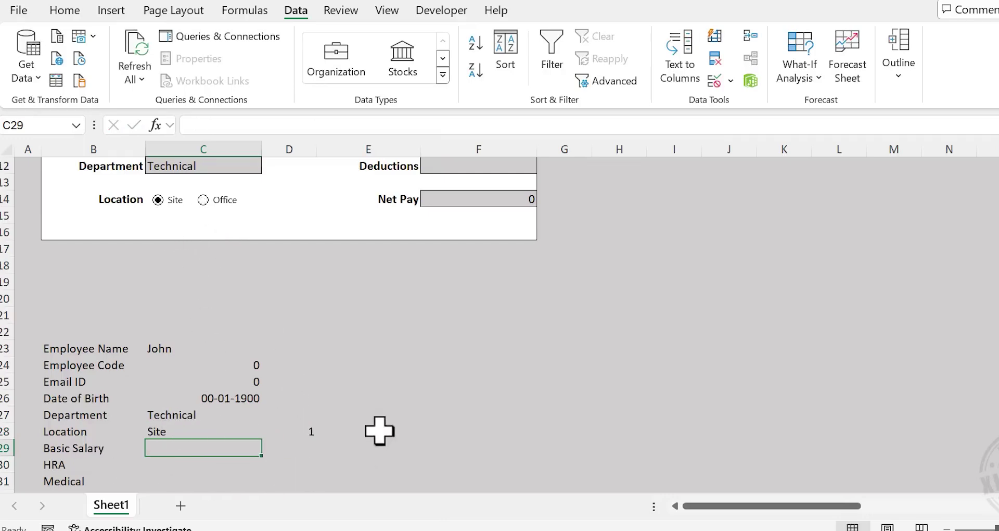
Link C29, C30 and C31 to the Basic Salary, HRA and Medical fields F4, F6 and F8
type("=")
scroll(385, 411, "up", 4)
left_click(484, 229)
key("Return")
scroll(167, 411, "down", 2)
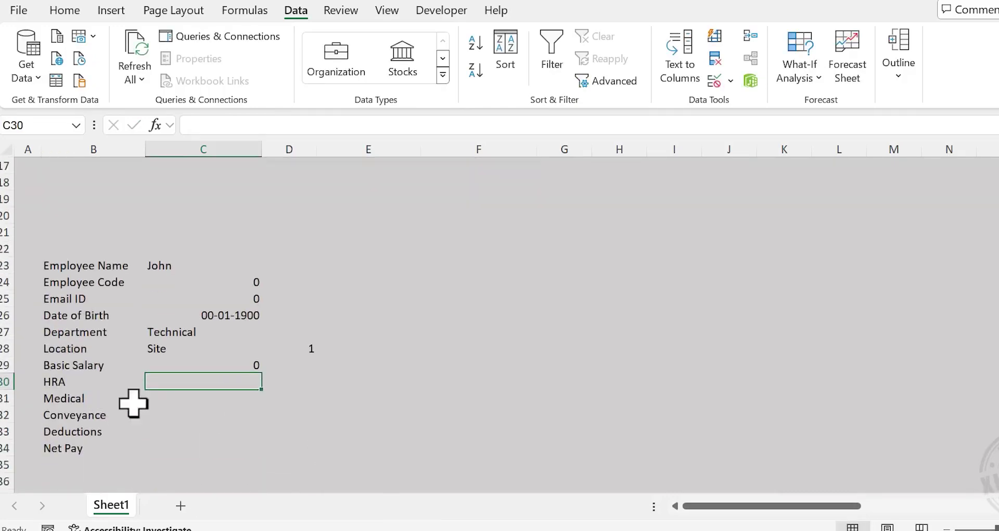
type("=")
scroll(375, 423, "up", 4)
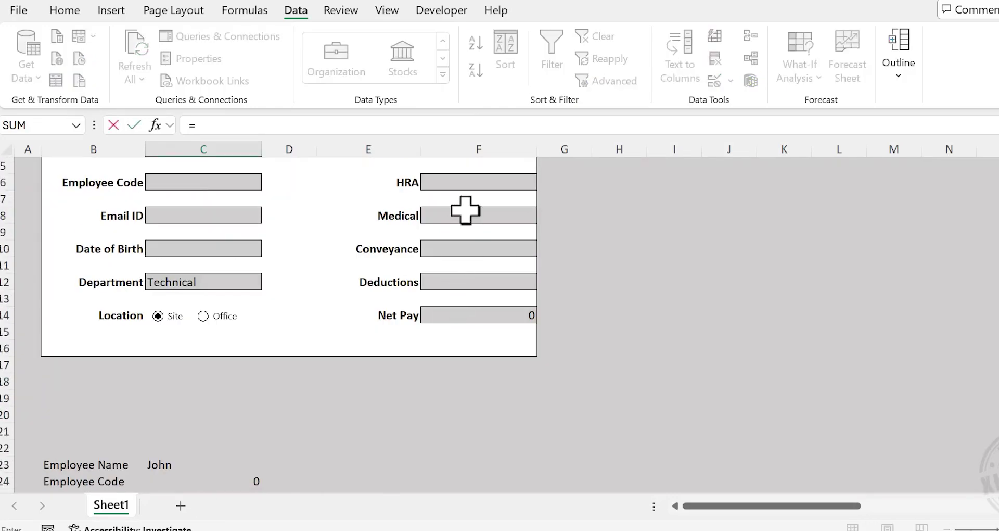
left_click(470, 180)
key("Return")
scroll(466, 178, "down", 2)
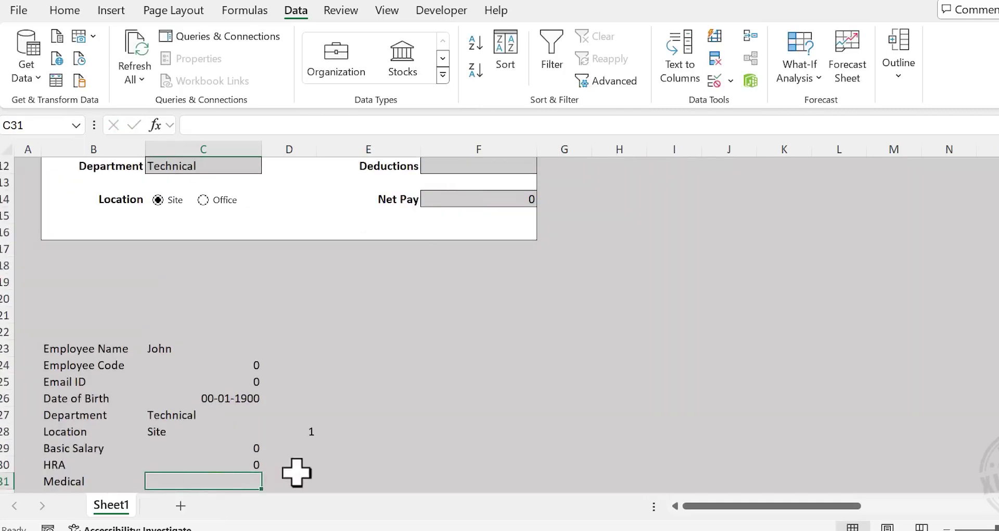
type("=")
scroll(448, 359, "up", 2)
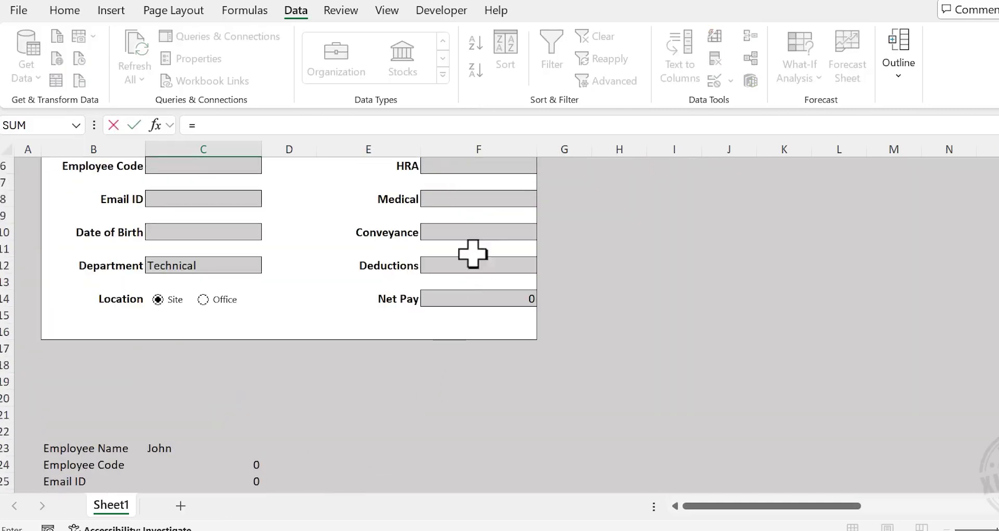
left_click(479, 203)
key("Return")
scroll(368, 384, "down", 3)
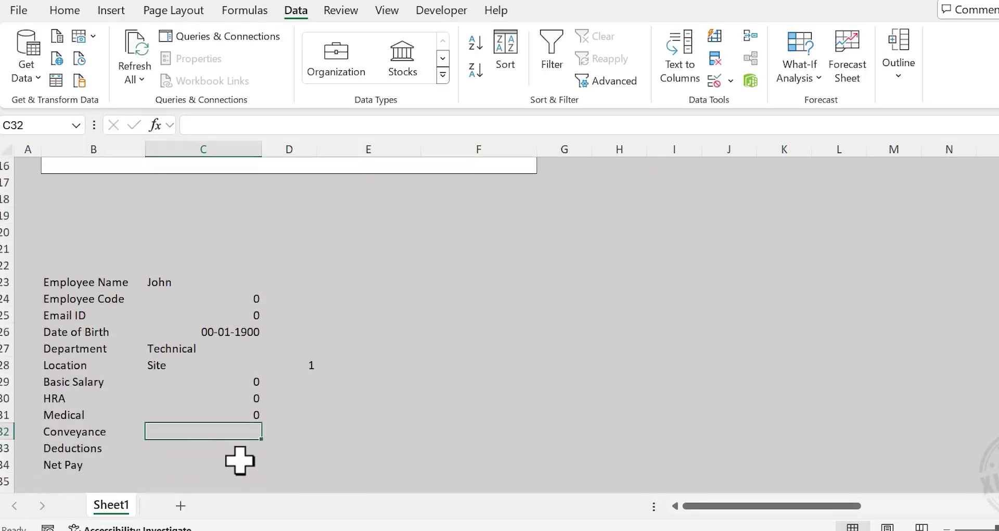
Link C32, C33 and C34 to Conveyance F10, Deductions F12 and Net Pay F14
type("=")
scroll(239, 460, "up", 3)
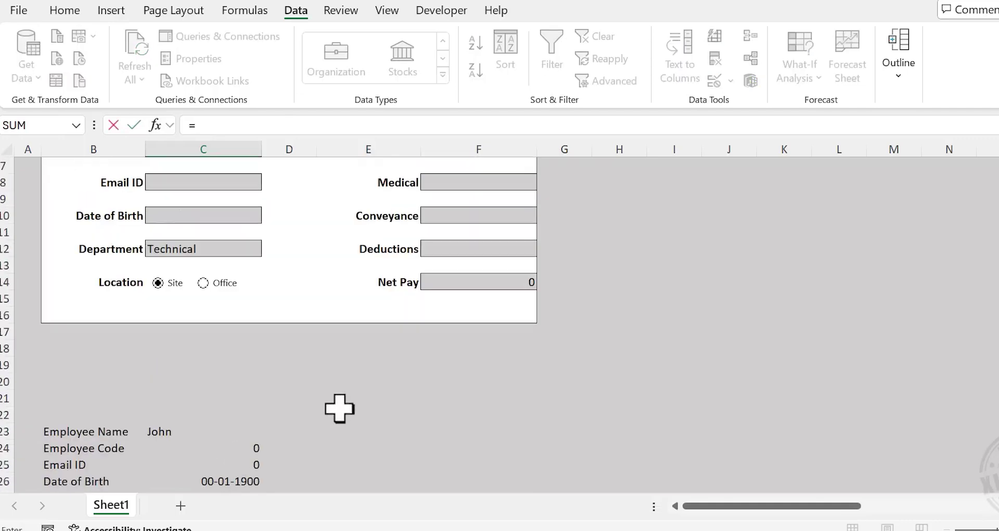
left_click(459, 214)
key("Return")
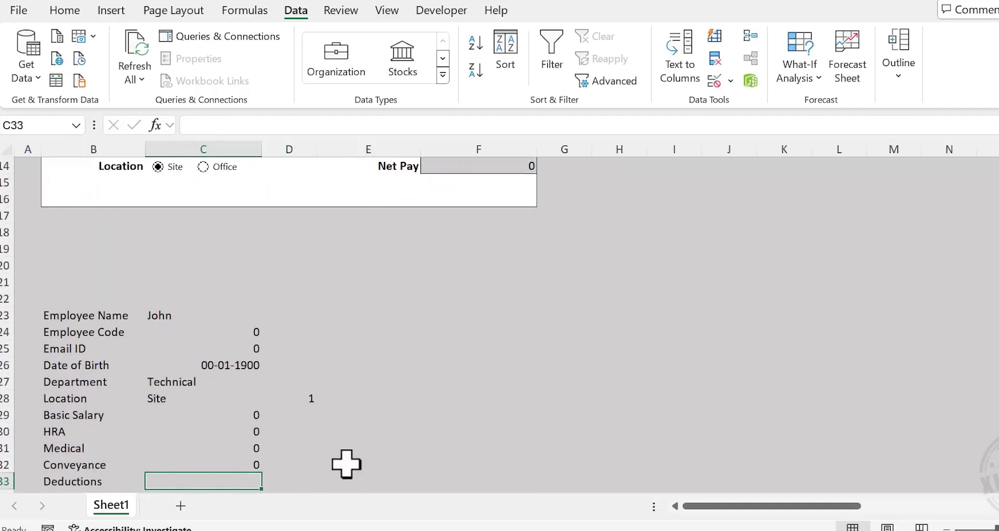
type("=")
scroll(377, 447, "up", 3)
left_click(463, 181)
key("Return")
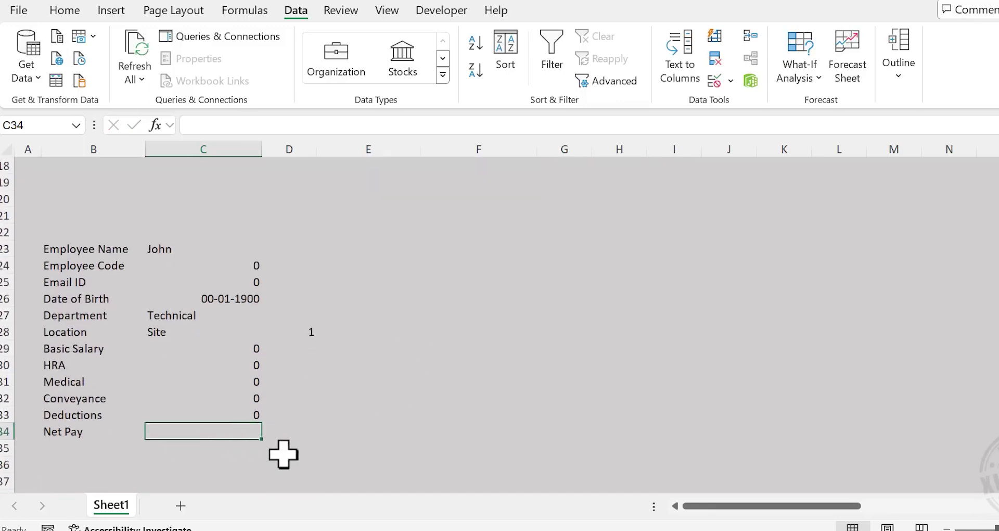
type("=")
scroll(283, 454, "up", 2)
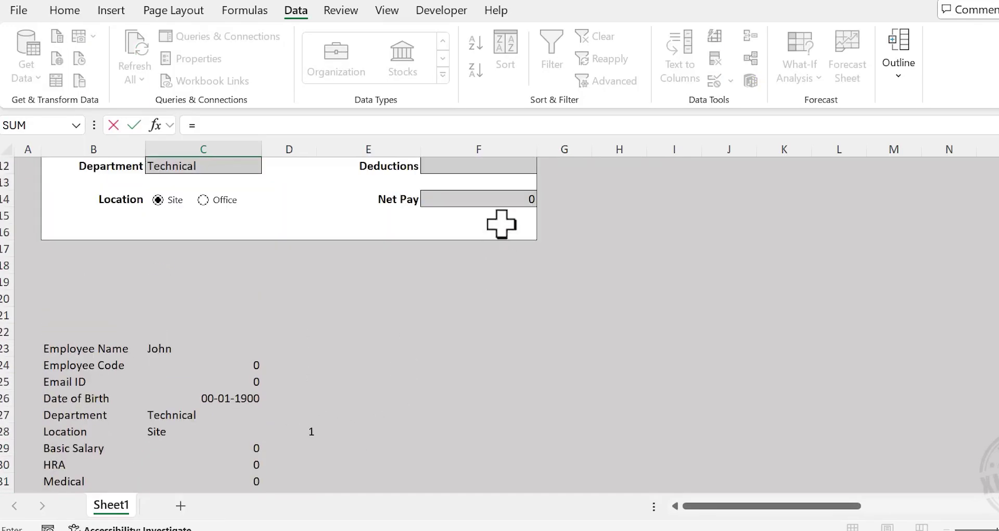
left_click(498, 199)
key("Return")
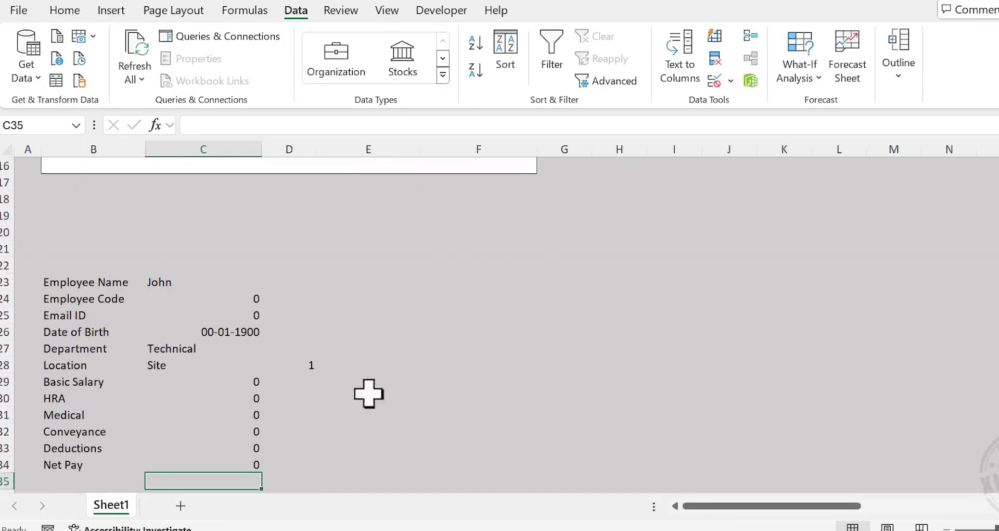
scroll(403, 384, "up", 5)
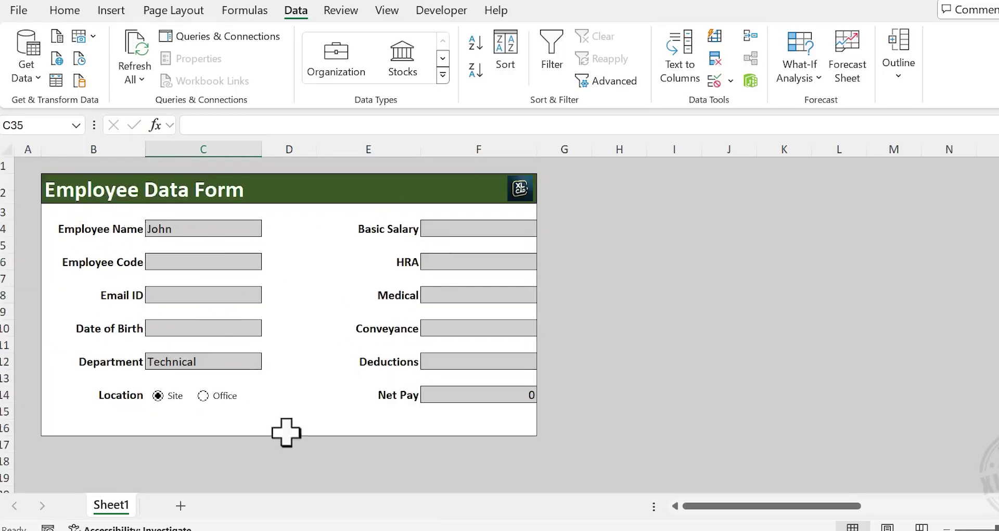
right_click(116, 503)
Rename Sheet1 to Form
left_click(182, 281)
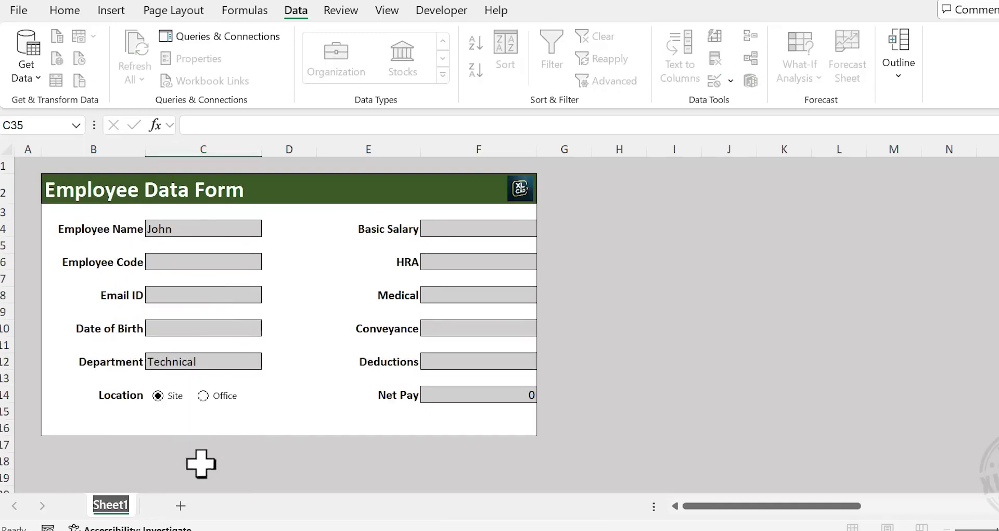
type("Form")
key("Return")
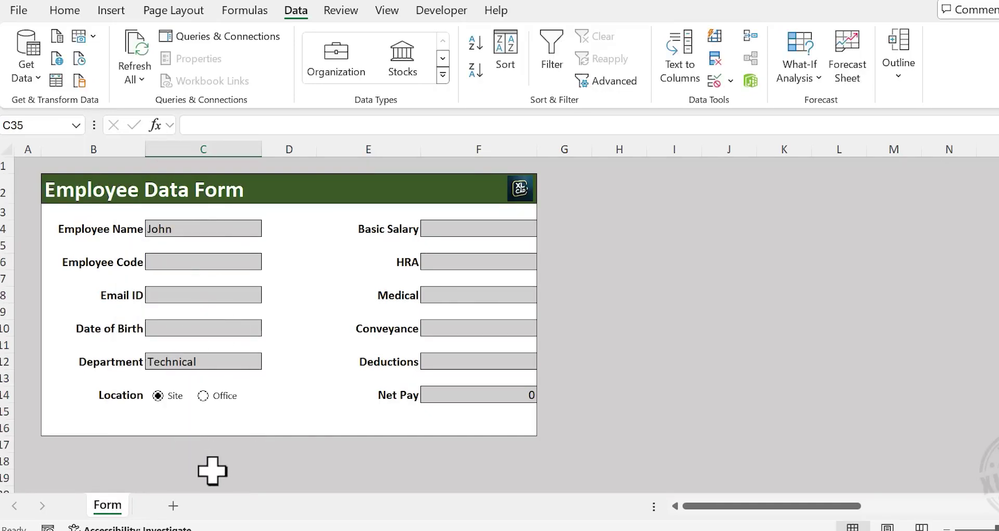
Add a new sheet named Database, then return to the Form sheet
left_click(173, 505)
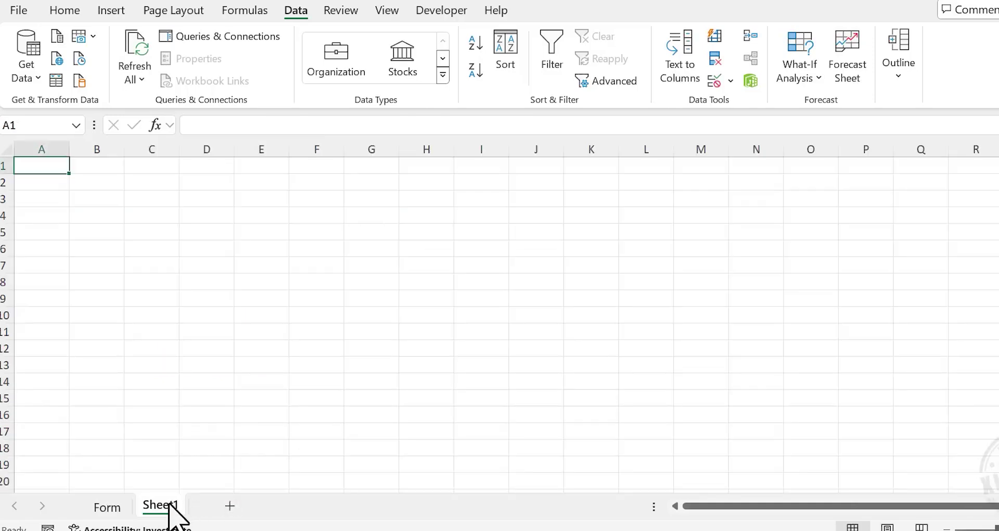
double_click(168, 505)
type("Database")
key("Return")
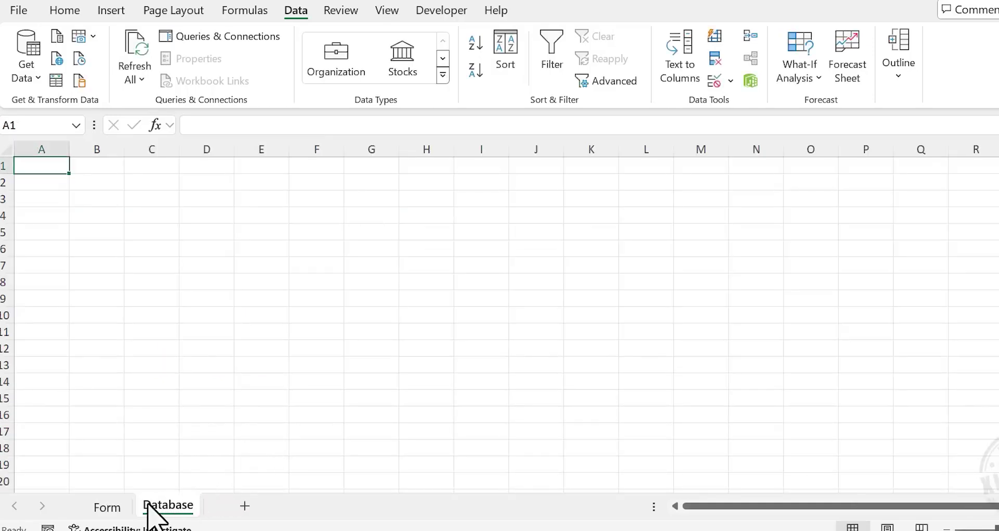
left_click(109, 507)
scroll(213, 413, "down", 5)
scroll(214, 411, "down", 1)
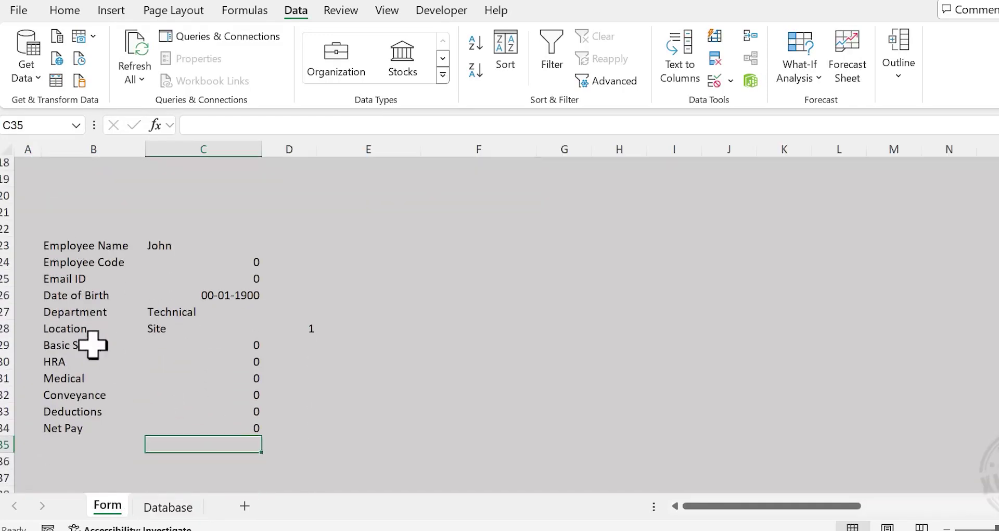
Copy the Form labels B23:B34 and paste them transposed as values into Database B2:M2
left_click_drag(96, 251, 96, 429)
right_click(112, 307)
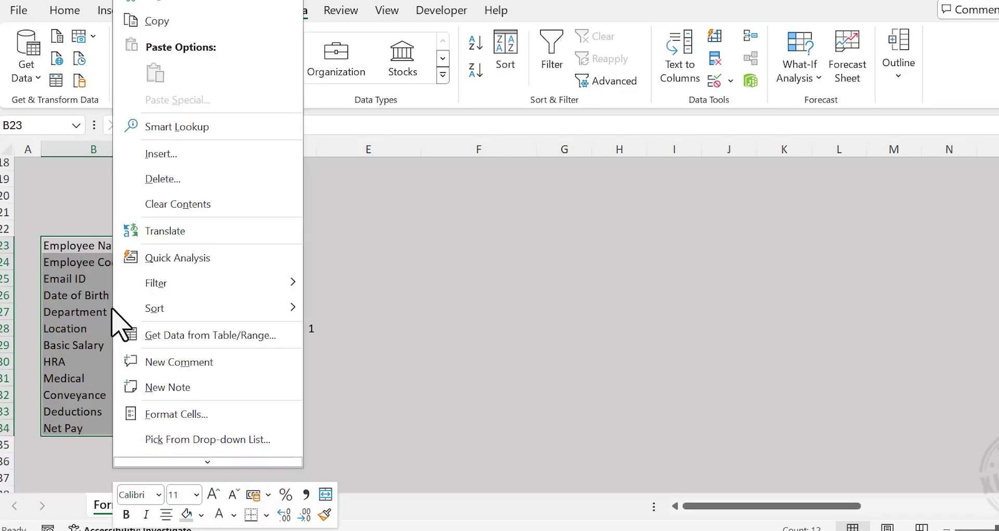
left_click(221, 23)
left_click(168, 504)
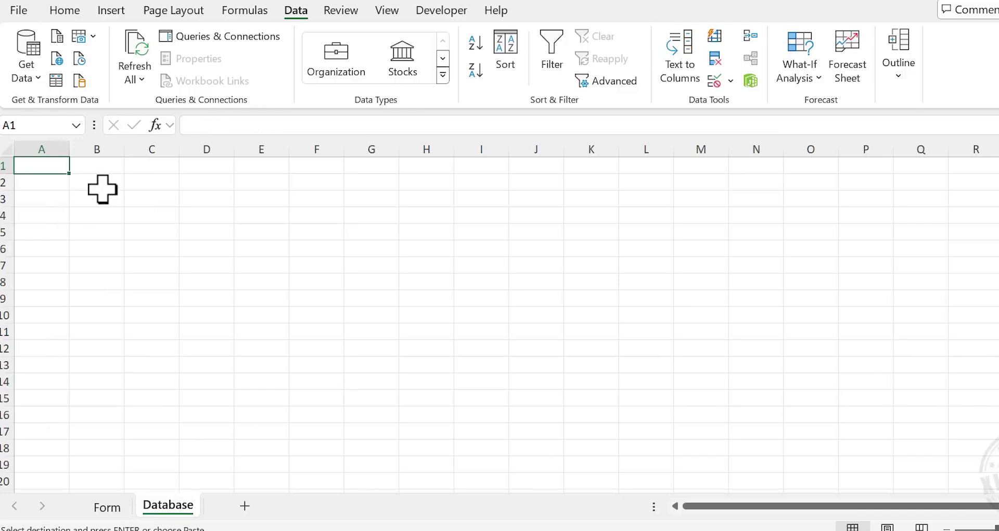
right_click(104, 183)
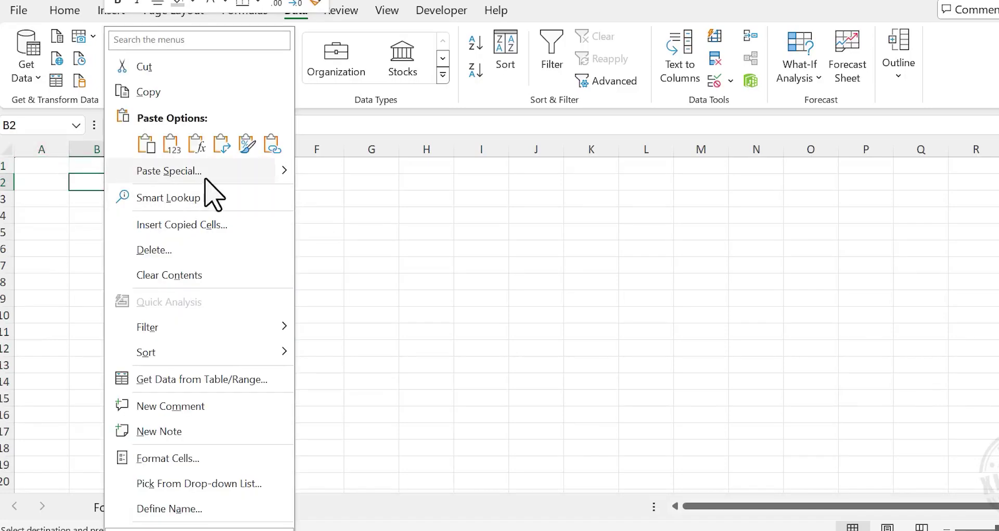
left_click(219, 171)
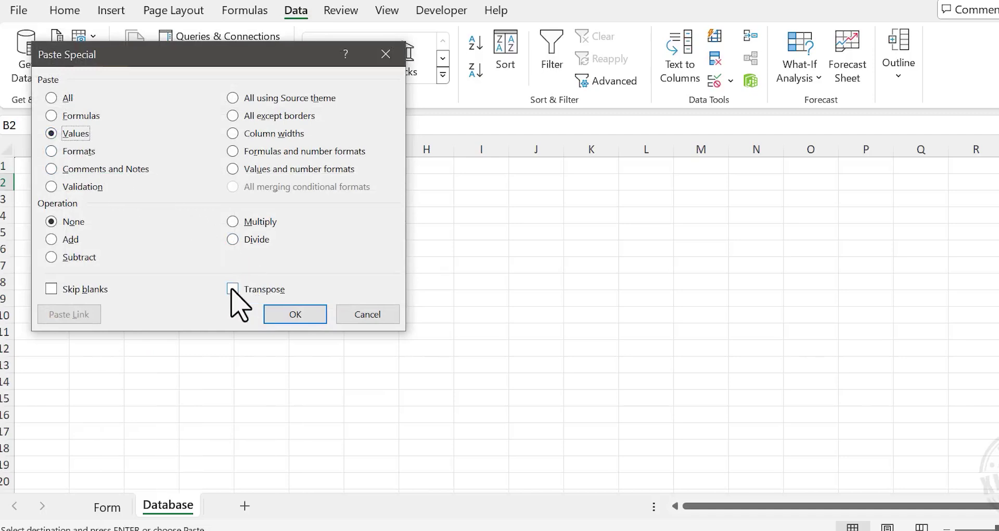
left_click(306, 318)
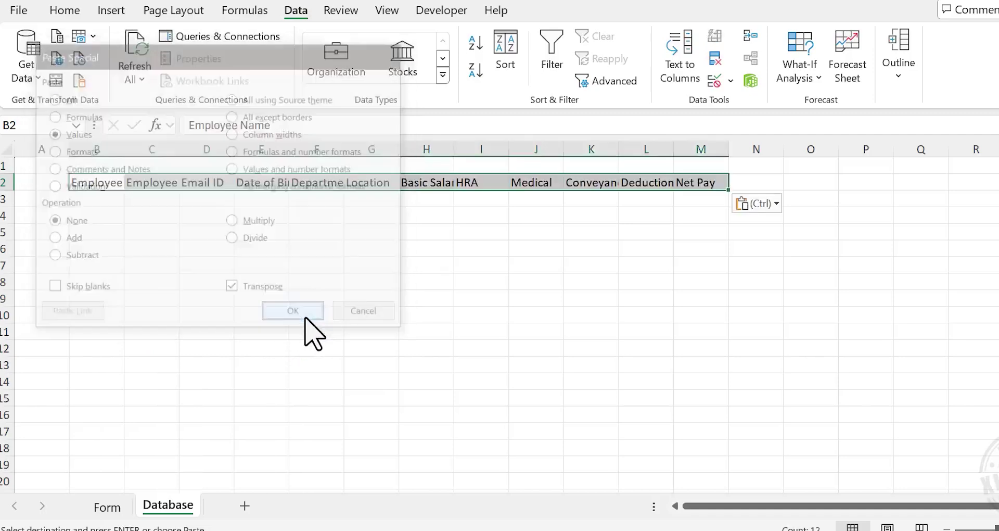
left_click(230, 304)
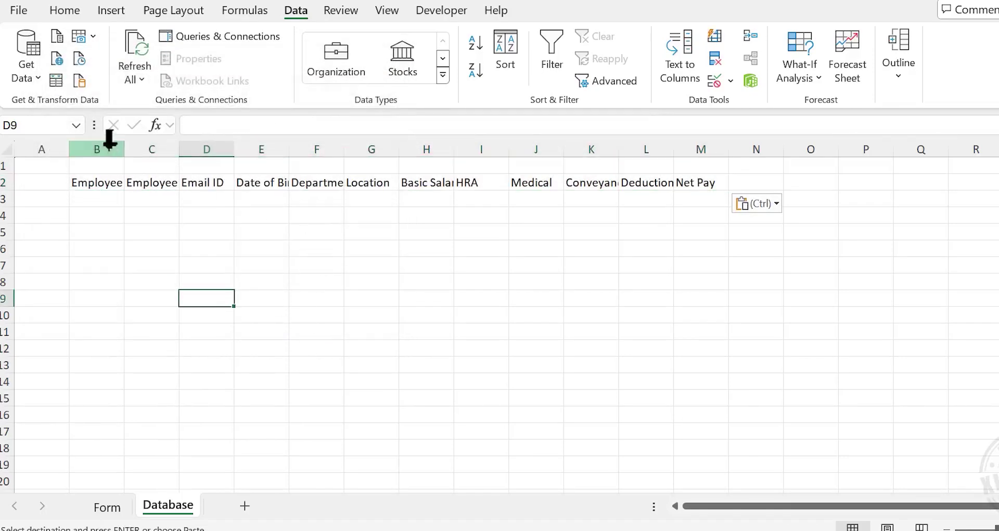
Autofit the widths of columns B through M on the Database sheet
left_click_drag(106, 150, 685, 150)
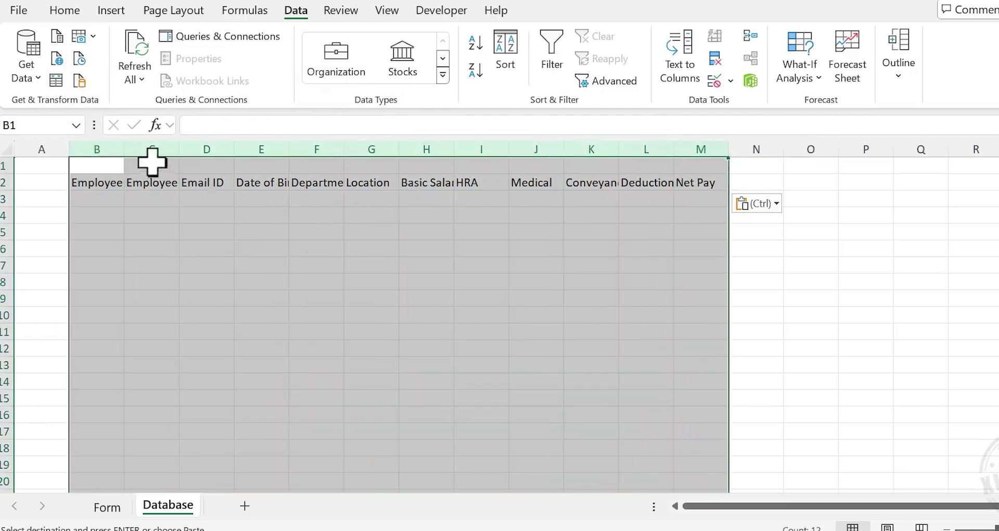
double_click(125, 150)
left_click(199, 268)
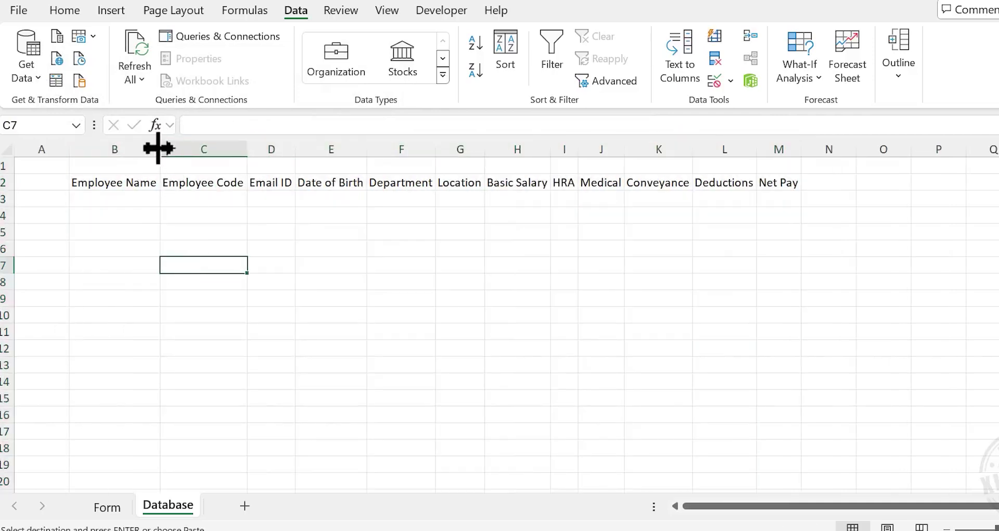
Widen columns B–G individually, give H–M equal widths, and narrow column A
left_click_drag(159, 150, 176, 150)
left_click_drag(264, 148, 375, 149)
left_click_drag(446, 150, 457, 150)
left_click_drag(525, 149, 877, 150)
left_click_drag(676, 149, 686, 150)
left_click_drag(69, 149, 36, 151)
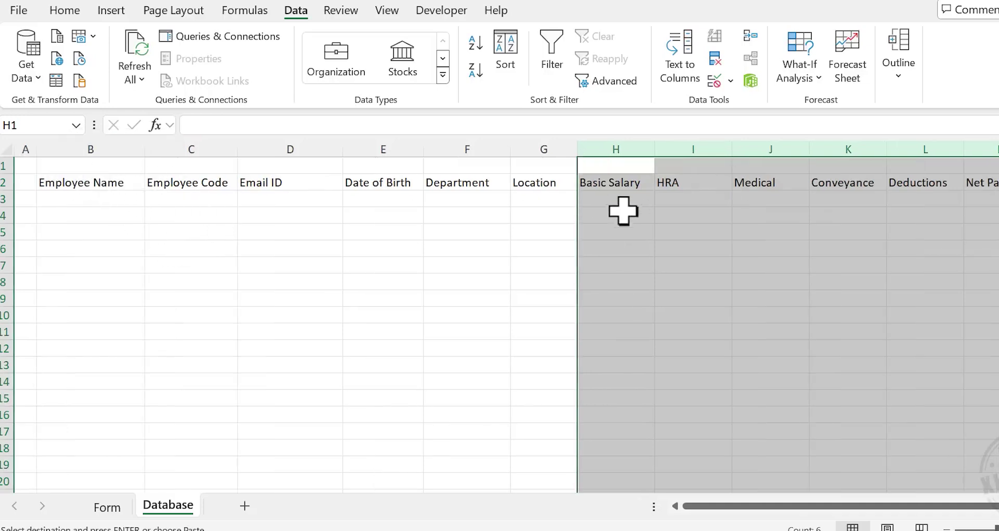
left_click(107, 182)
left_click_drag(106, 182, 978, 183)
Give B2:M2 dark blue fill with white, bold, centred 12-point text; widen columns C and E slightly
left_click(65, 11)
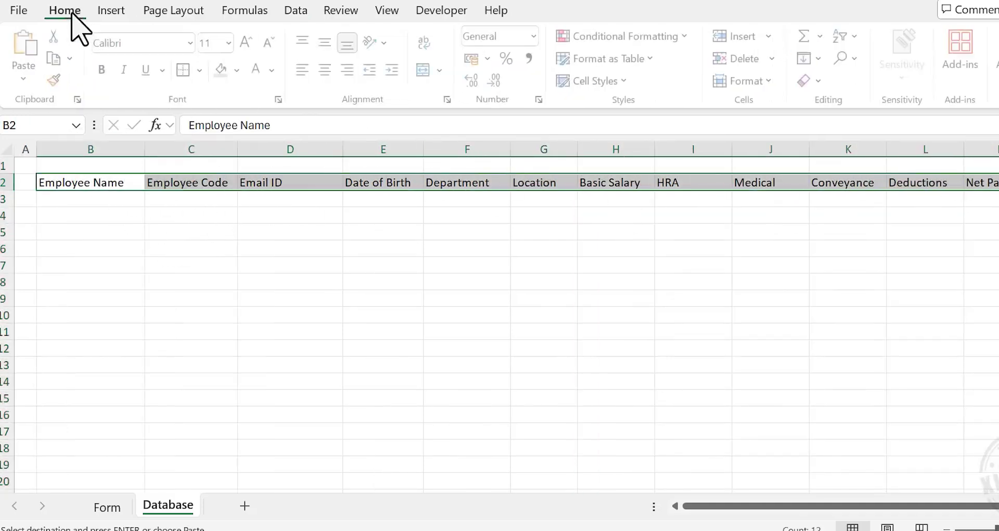
left_click(240, 70)
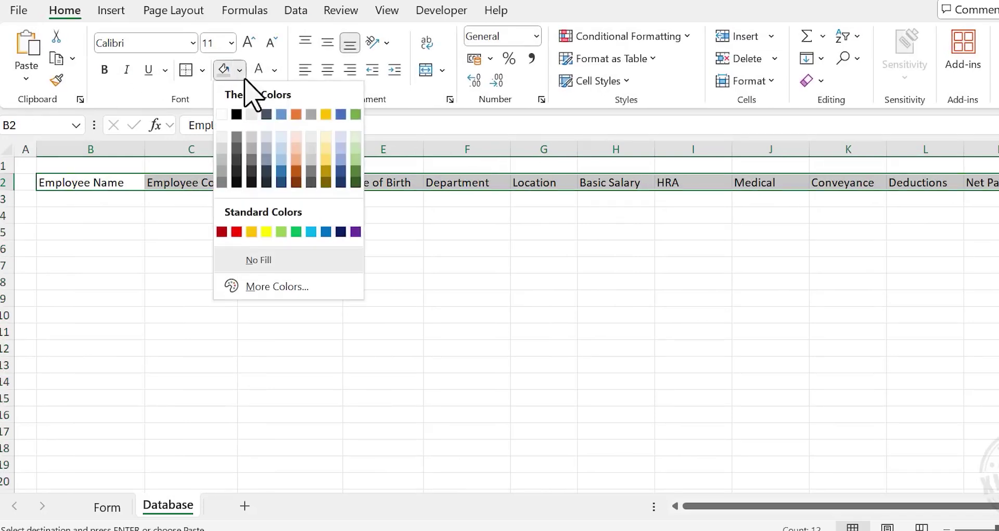
left_click(341, 182)
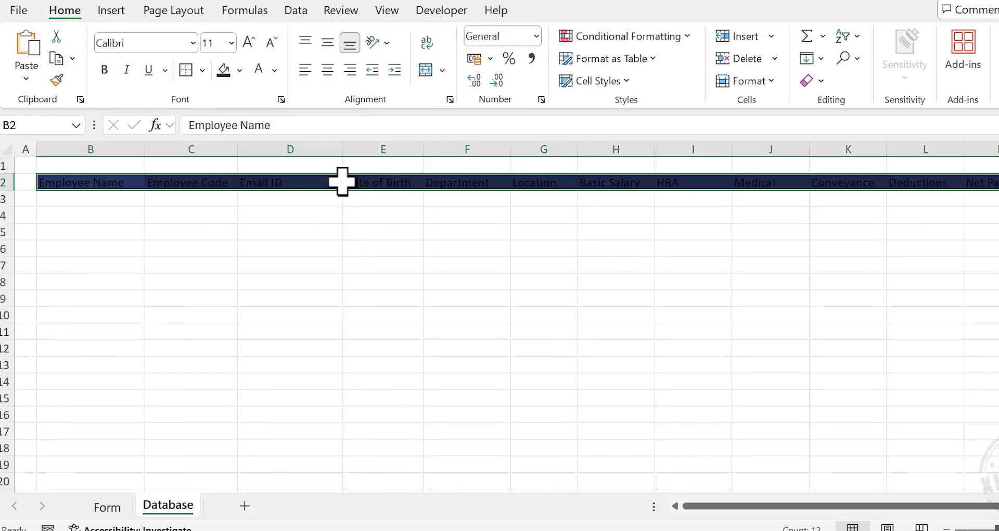
left_click(274, 70)
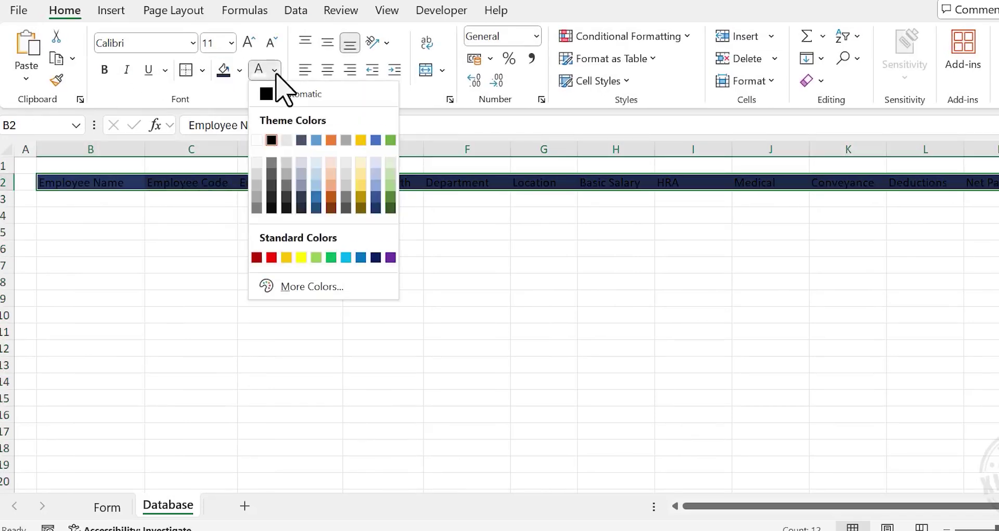
left_click(257, 139)
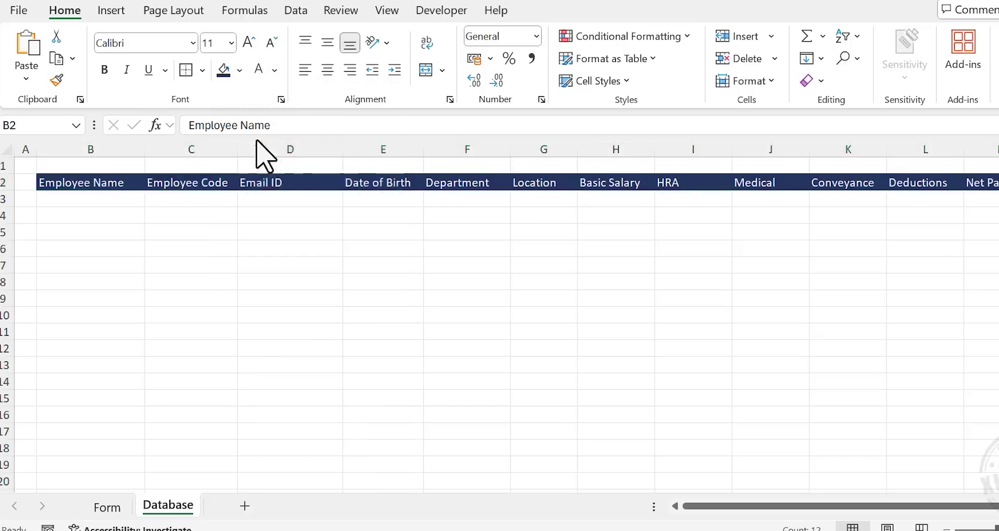
left_click(249, 42)
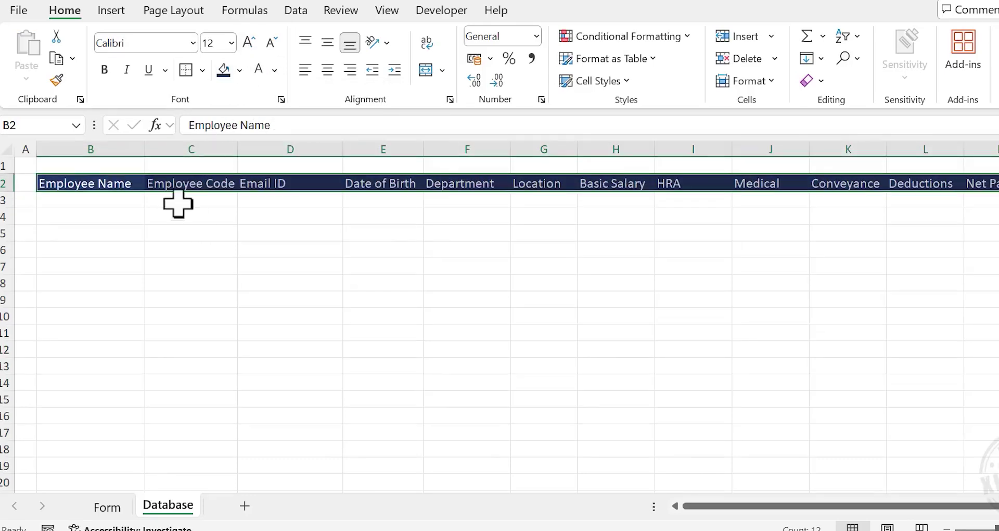
left_click(105, 70)
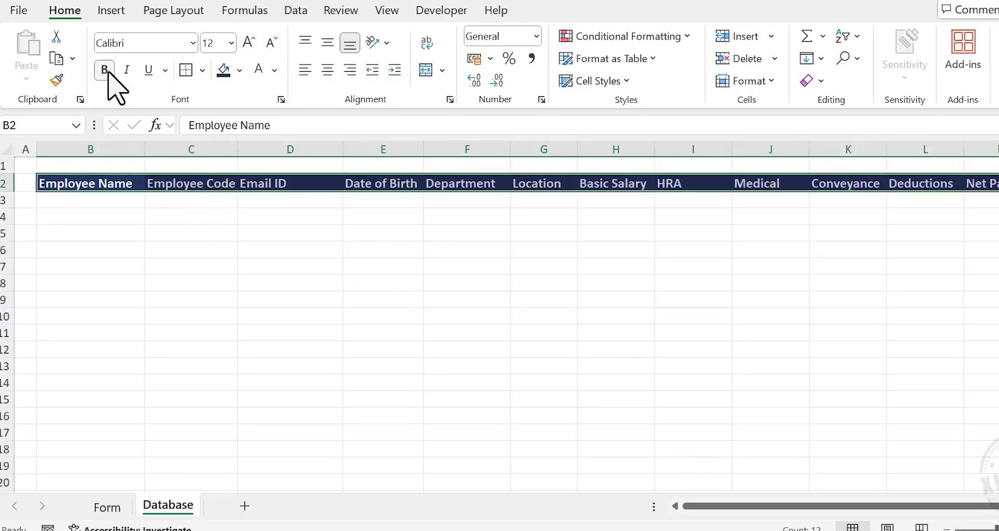
left_click(325, 70)
left_click(267, 245)
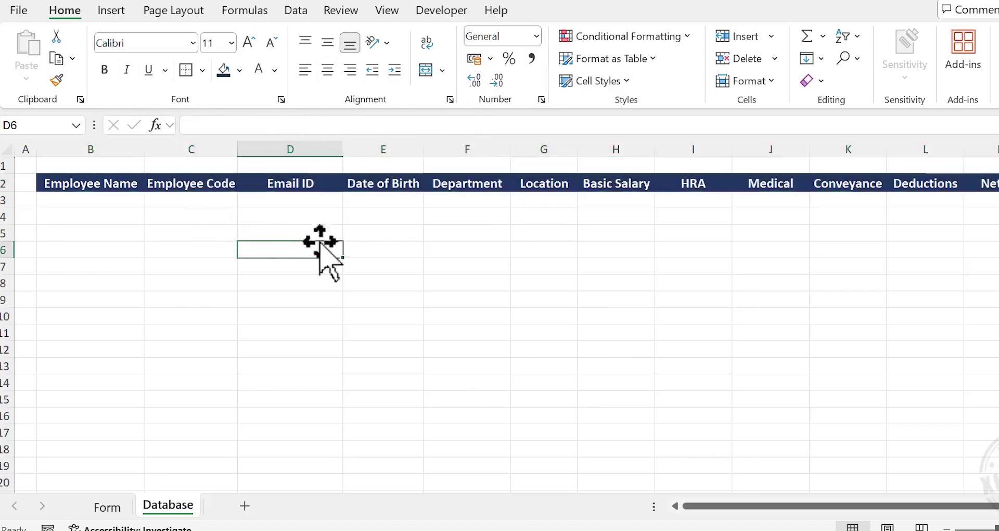
left_click_drag(239, 149, 243, 149)
left_click_drag(429, 149, 433, 149)
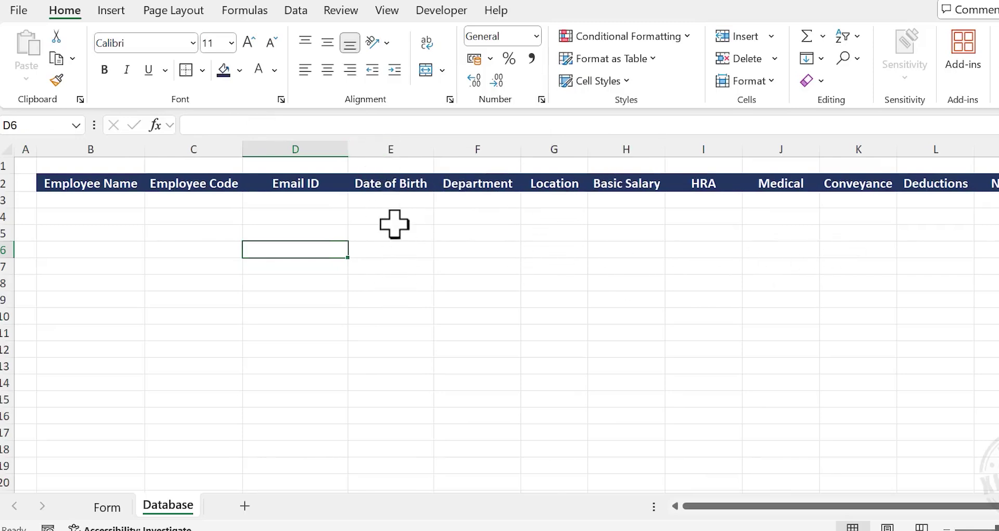
Apply the Date number format to column E
right_click(411, 147)
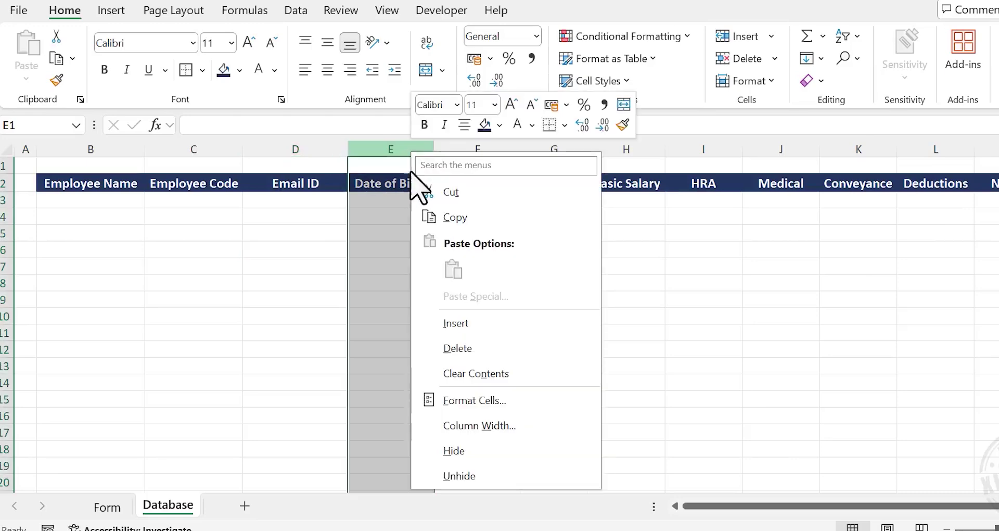
left_click(500, 399)
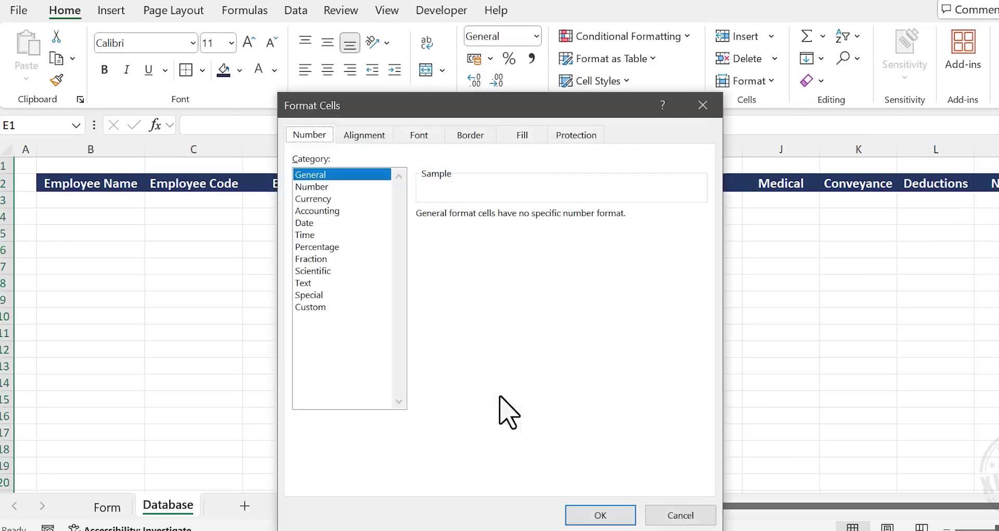
left_click(319, 223)
left_click(605, 514)
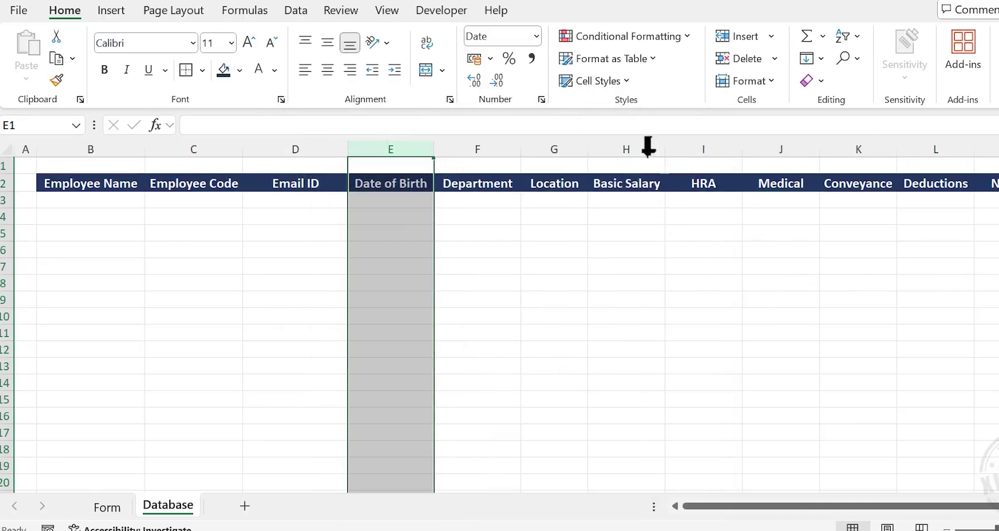
Format columns H through M as Number with 0 decimals and a 1000 separator
left_click_drag(645, 146, 984, 146)
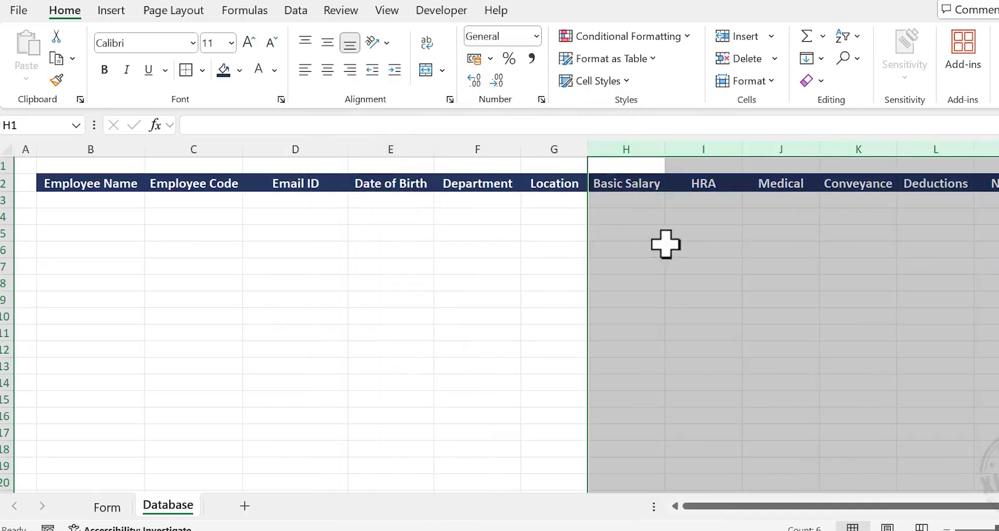
right_click(642, 235)
left_click(717, 449)
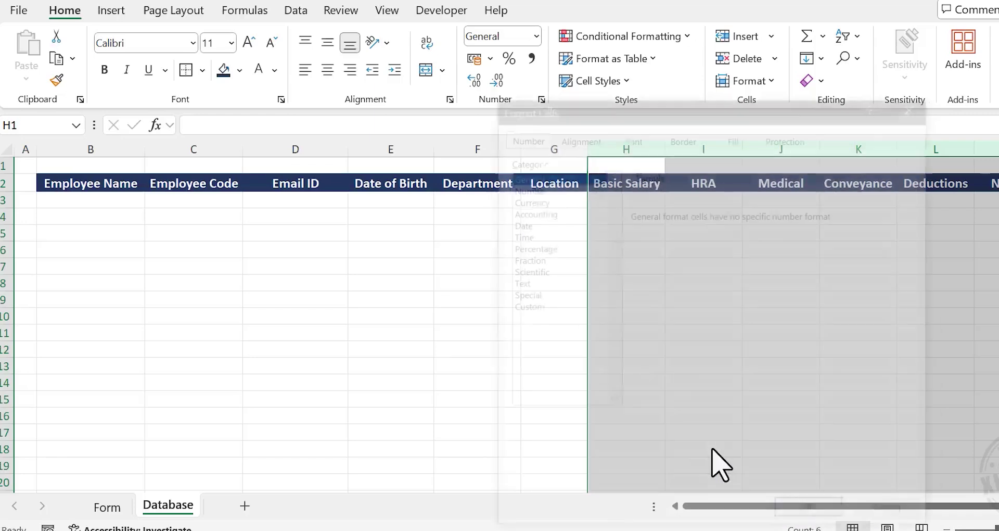
left_click(572, 187)
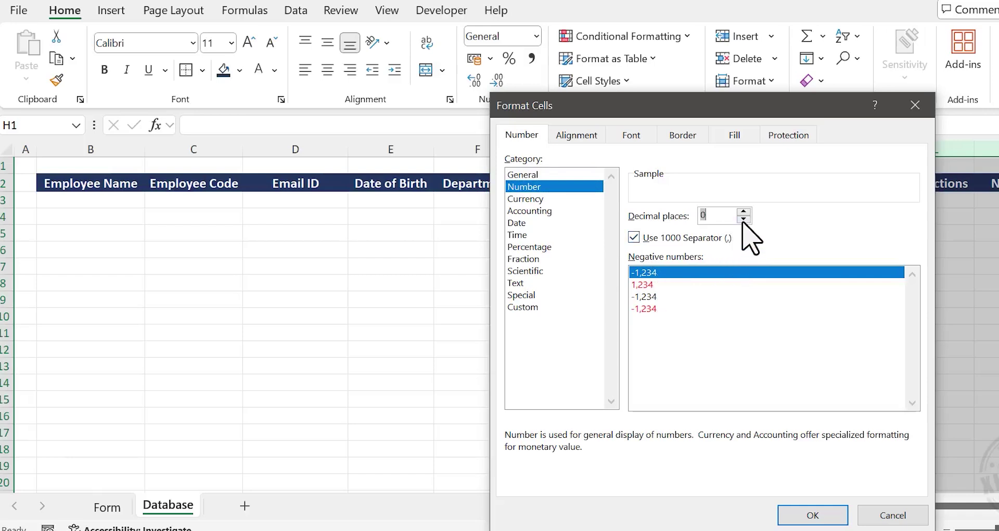
left_click(812, 514)
left_click(658, 351)
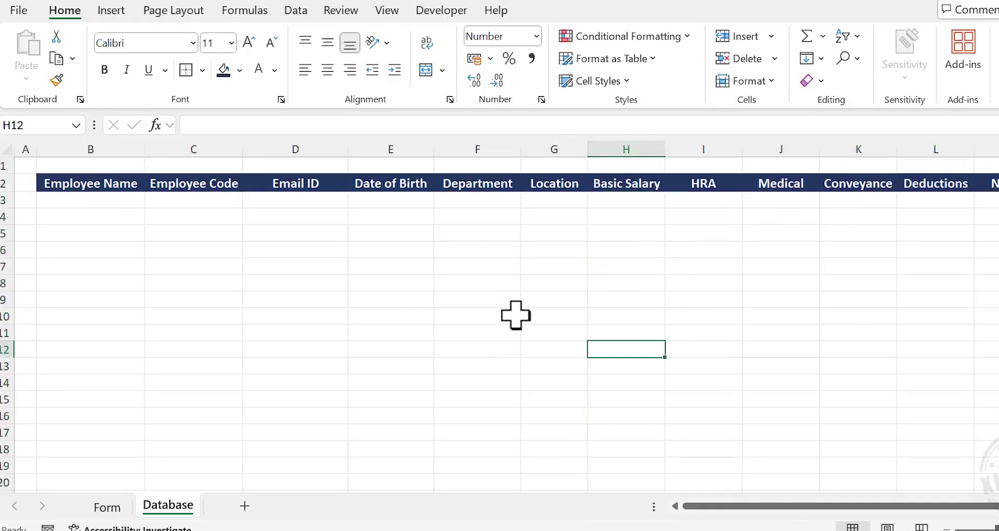
Fill in the Employee Code, e-mail address and date of birth, and choose Admin as Department
left_click(115, 507)
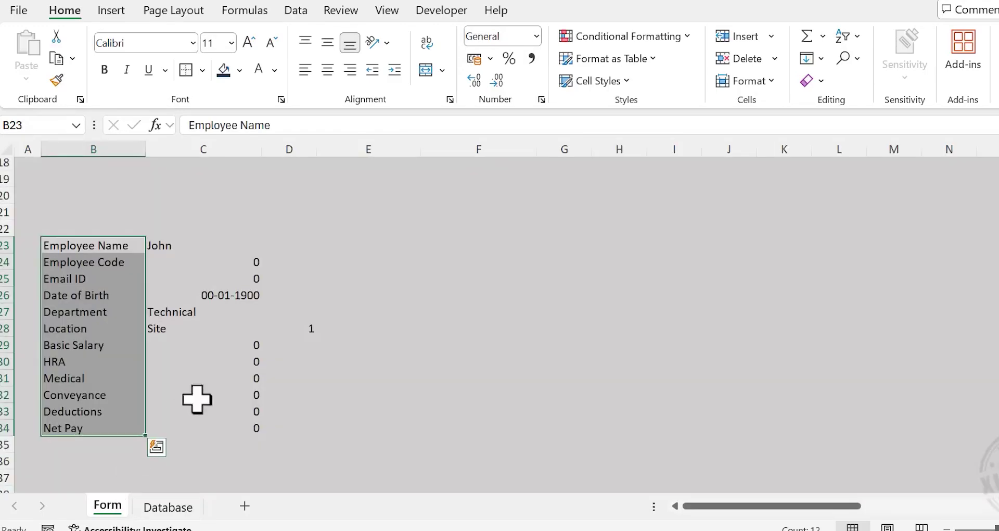
scroll(250, 357, "up", 6)
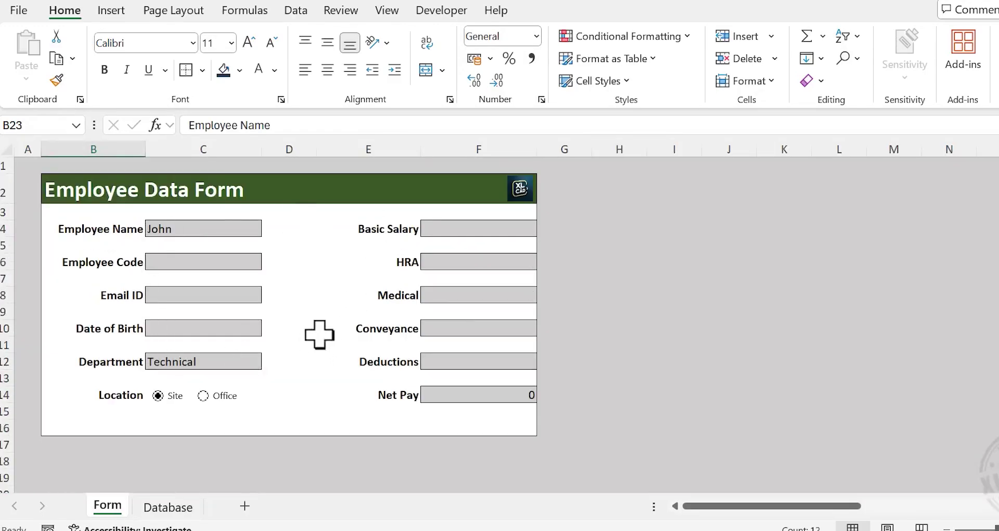
left_click(172, 260)
type("XNC100")
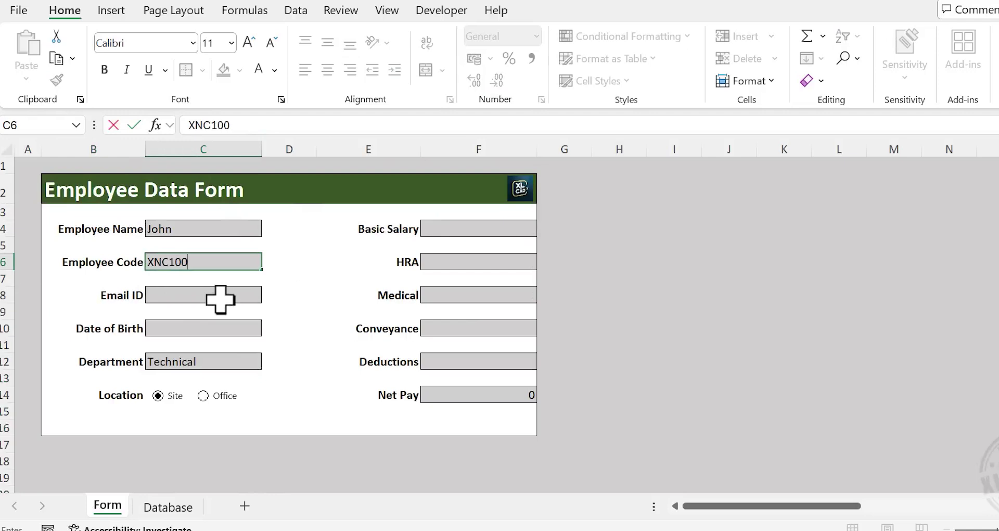
left_click(219, 297)
left_click(253, 327)
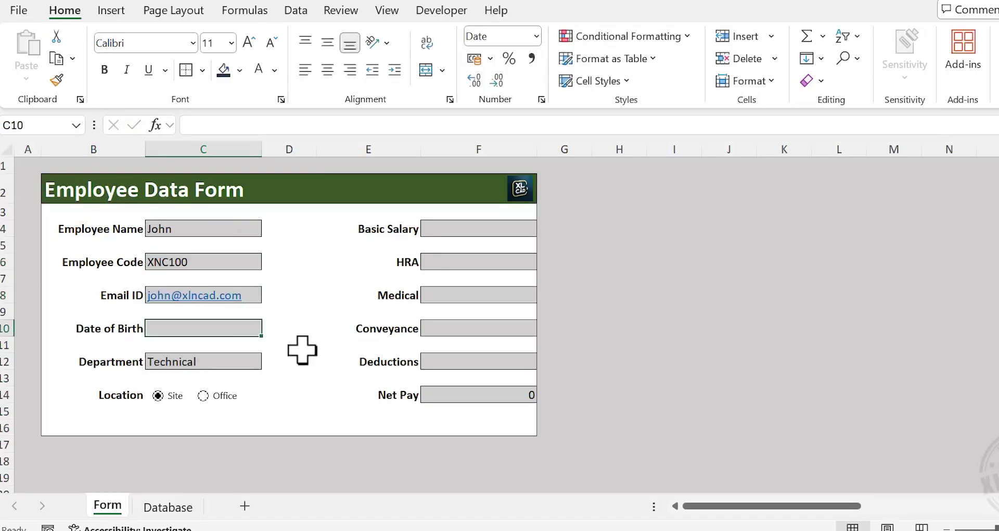
type("11/01/1976")
key("Return")
left_click(258, 365)
left_click(268, 361)
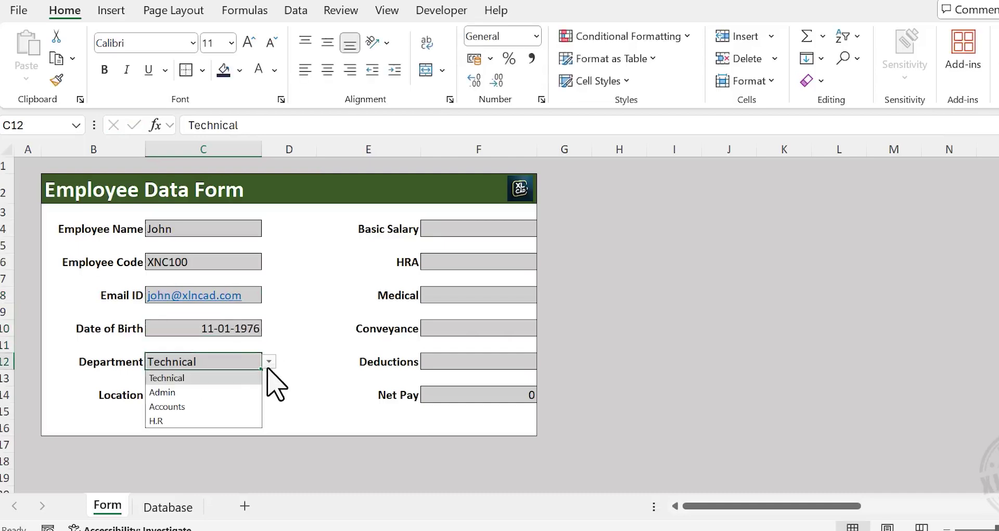
left_click(217, 392)
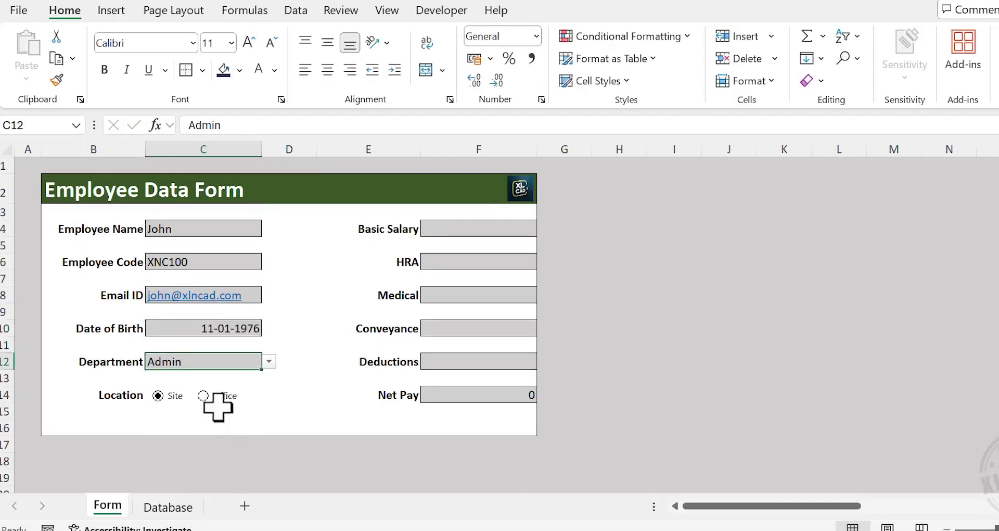
Enter Basic Salary 40,000, HRA, Medical 6,000, Conveyance 5,000 and Deductions 1,700 for Net Pay 67,300
left_click(483, 227)
type("40000")
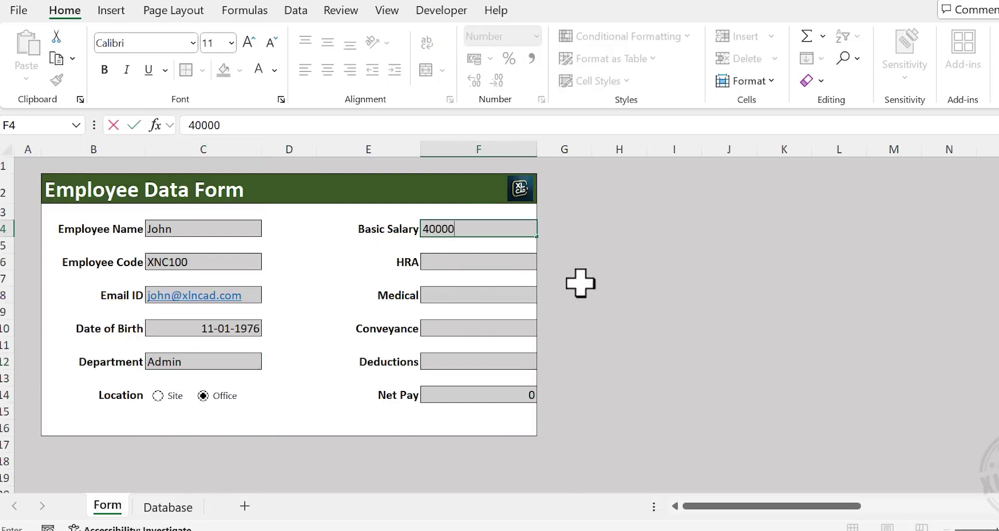
key("Return")
type("18000")
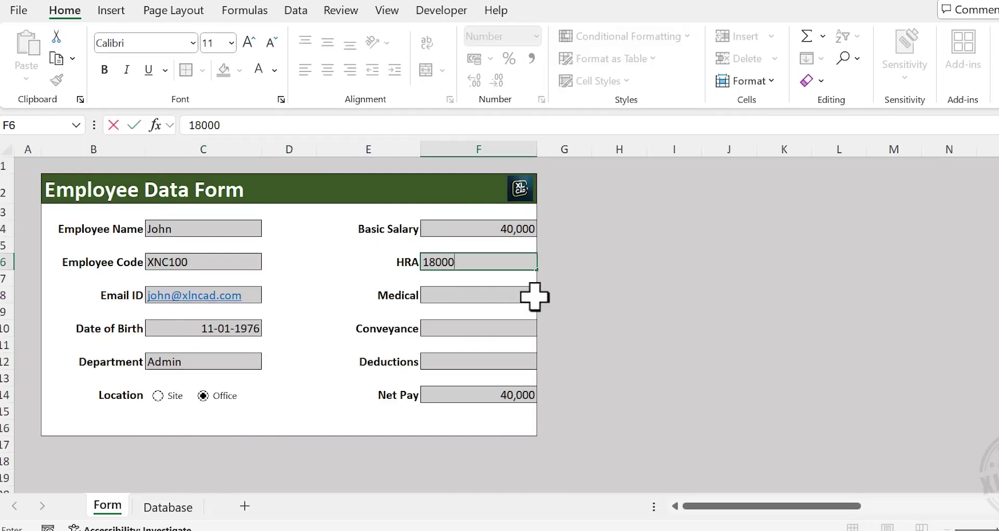
key("Return")
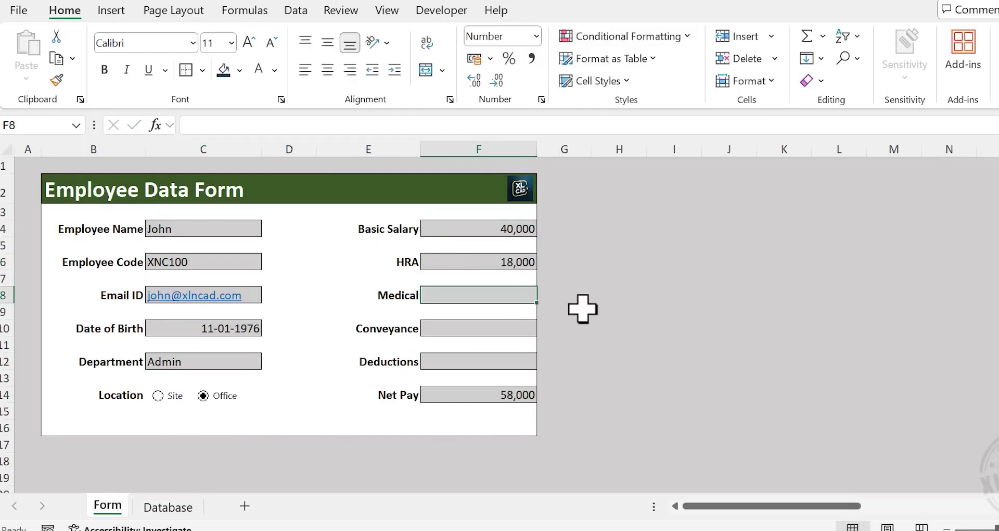
type("6000")
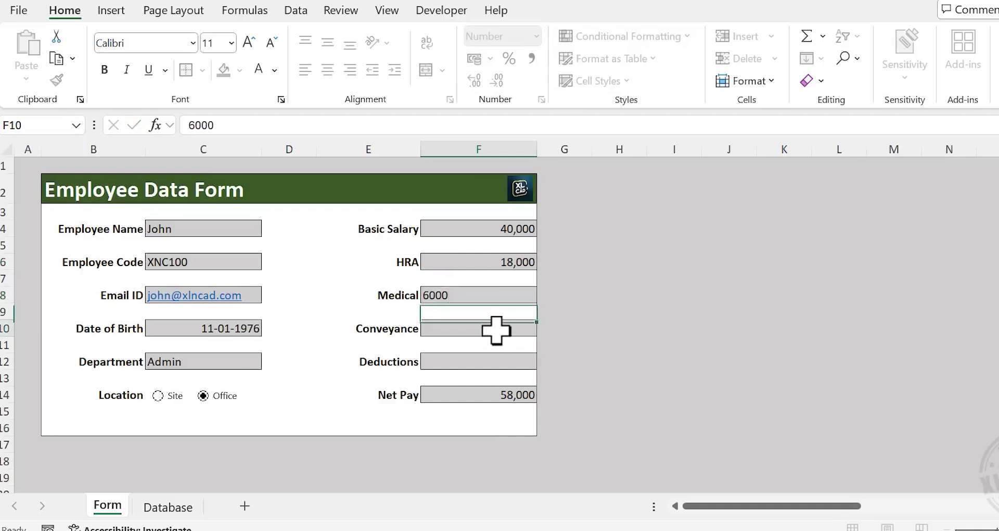
type("5,")
type("000")
left_click(510, 359)
type("1,")
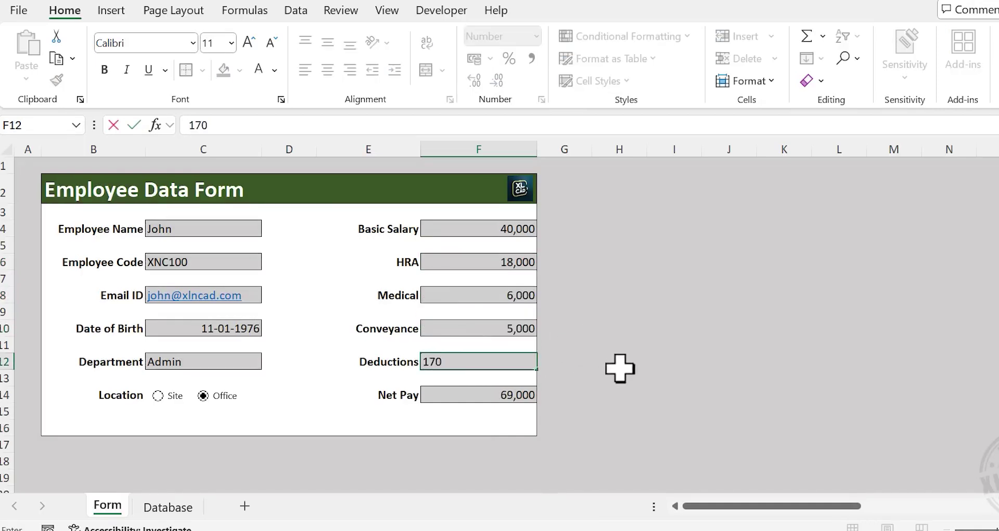
type("700")
key("Return")
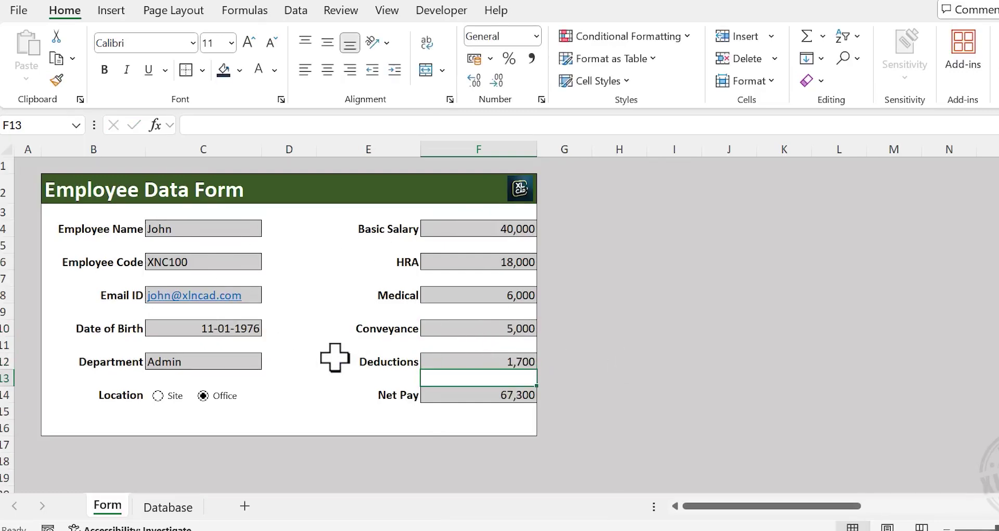
left_click(167, 507)
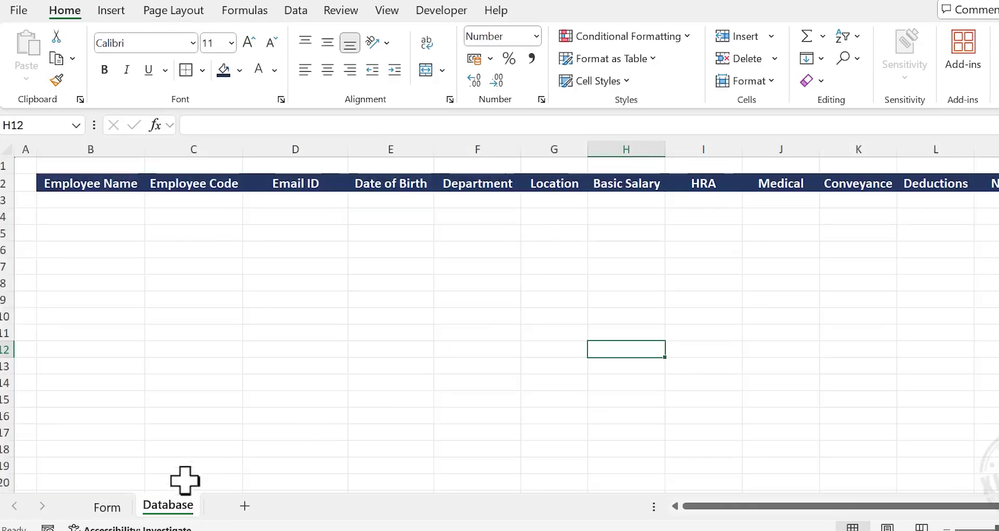
left_click(107, 507)
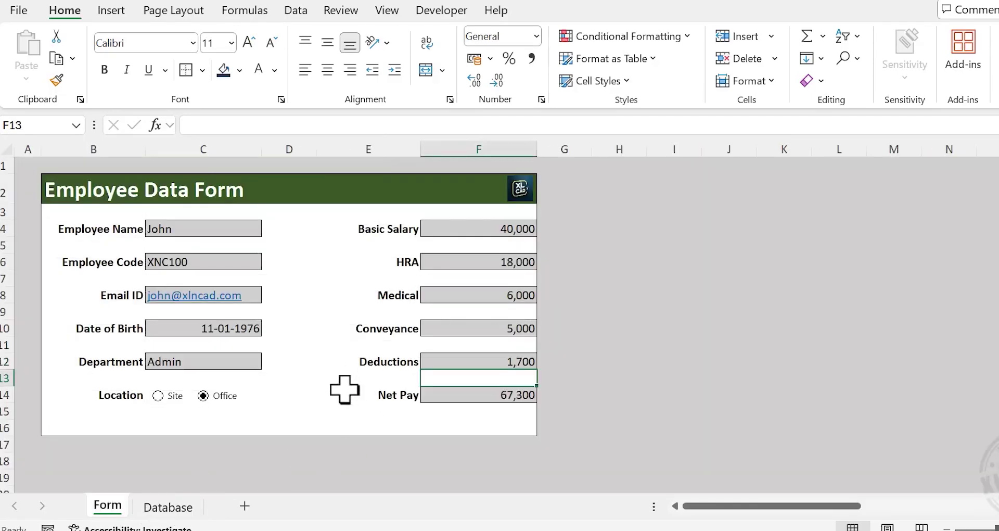
Start recording a macro named CollectData, then switch to the Database sheet
left_click(444, 11)
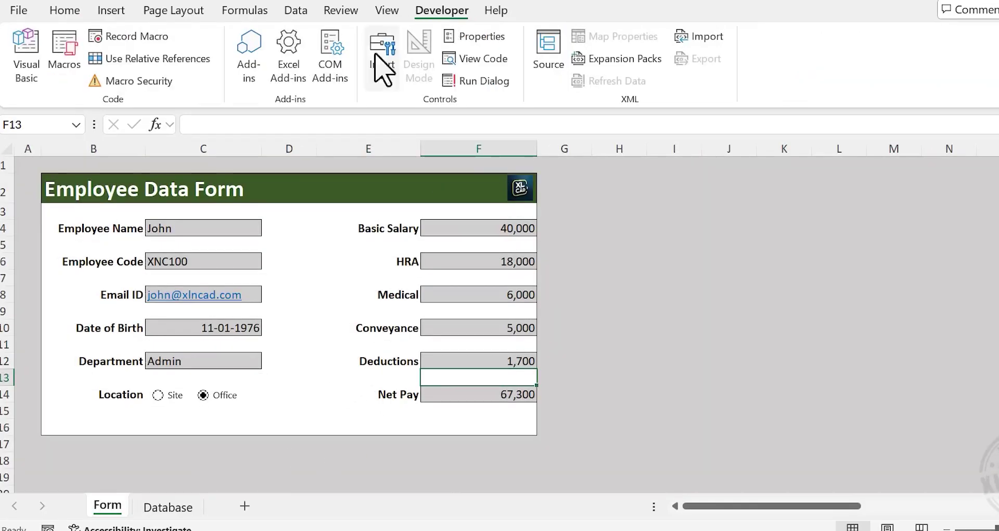
left_click(152, 40)
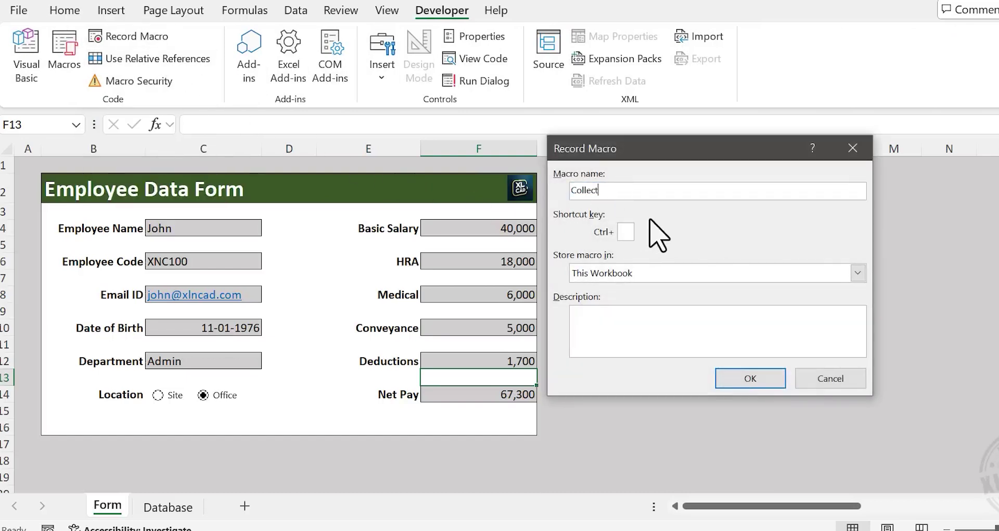
left_click(749, 380)
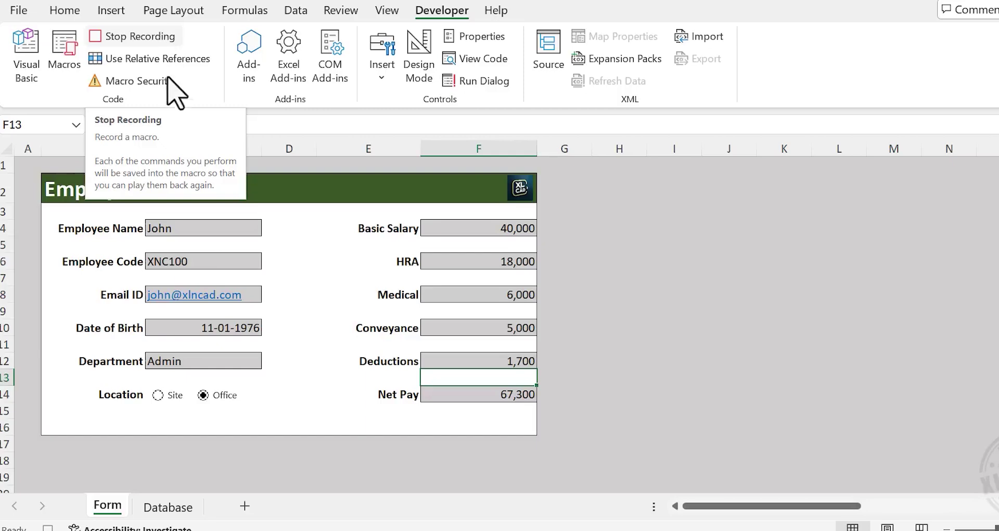
left_click(168, 506)
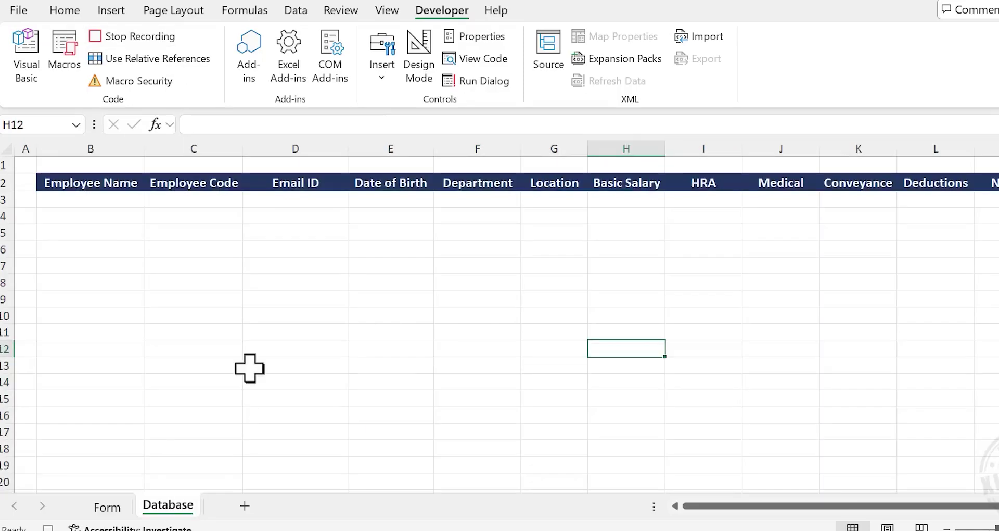
Insert a blank row 3 under the Database headers, formatted Same As Below
left_click(98, 202)
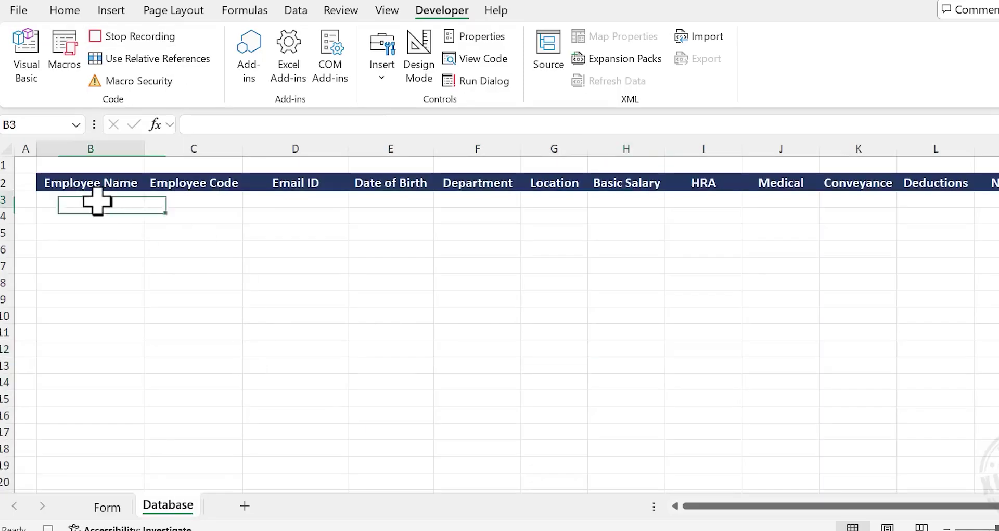
left_click(63, 11)
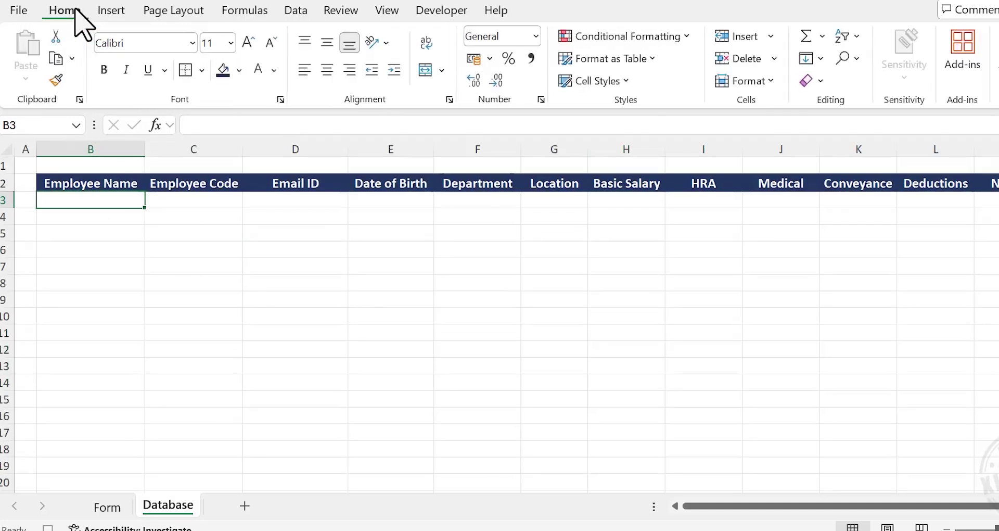
left_click(771, 36)
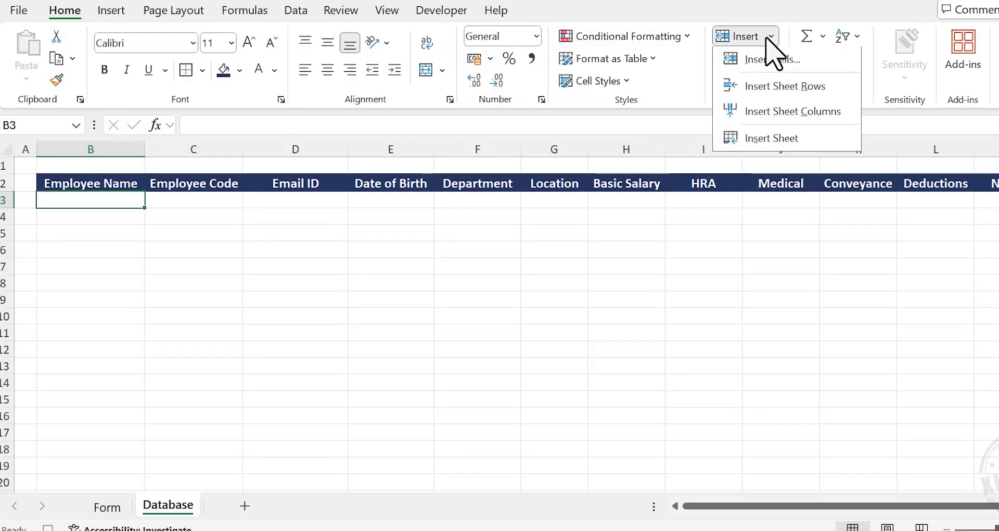
left_click(833, 88)
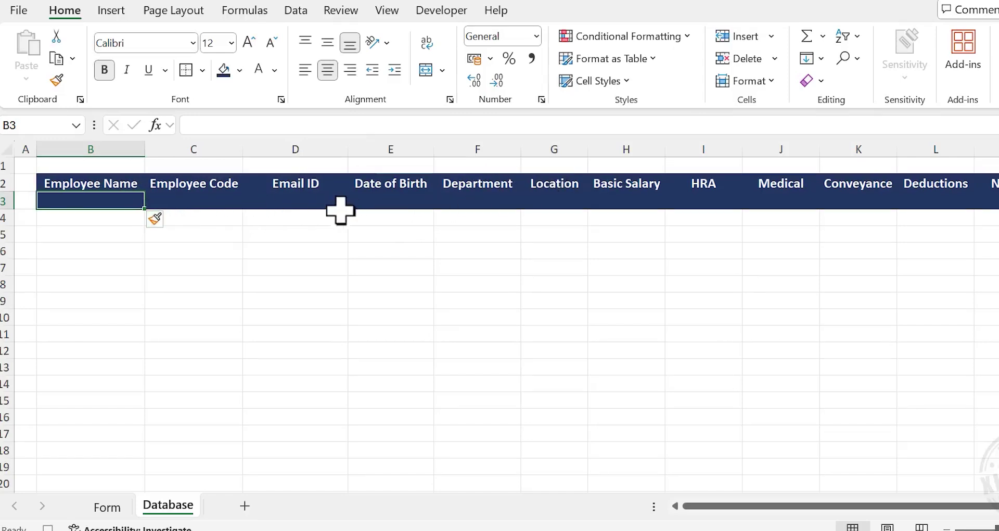
left_click(159, 225)
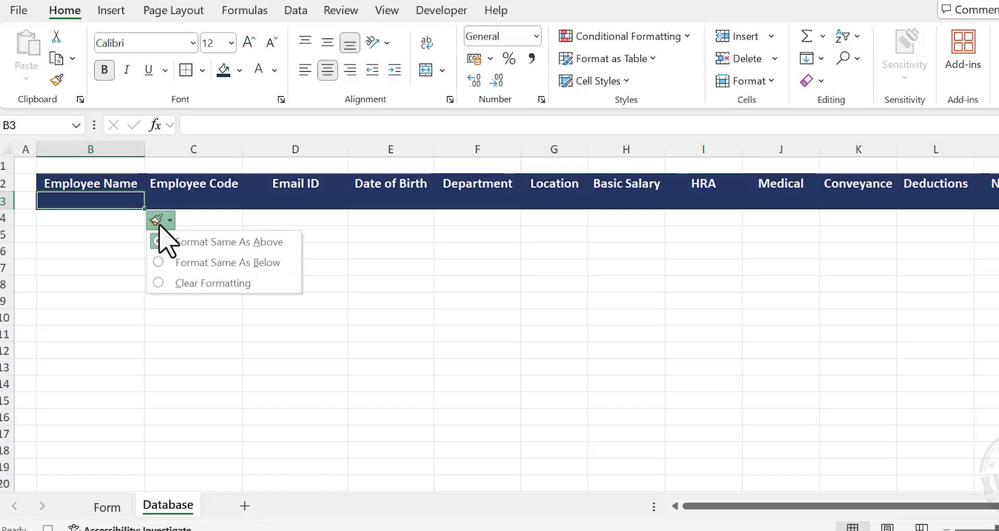
left_click(232, 263)
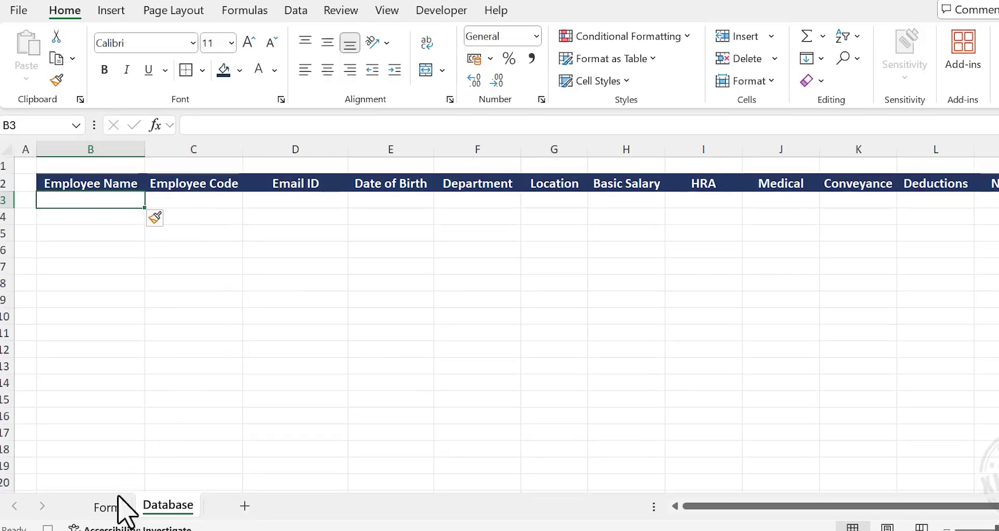
Copy the form values C23:C34 and paste them transposed as values into Database B3
left_click(107, 507)
scroll(308, 304, "down", 5)
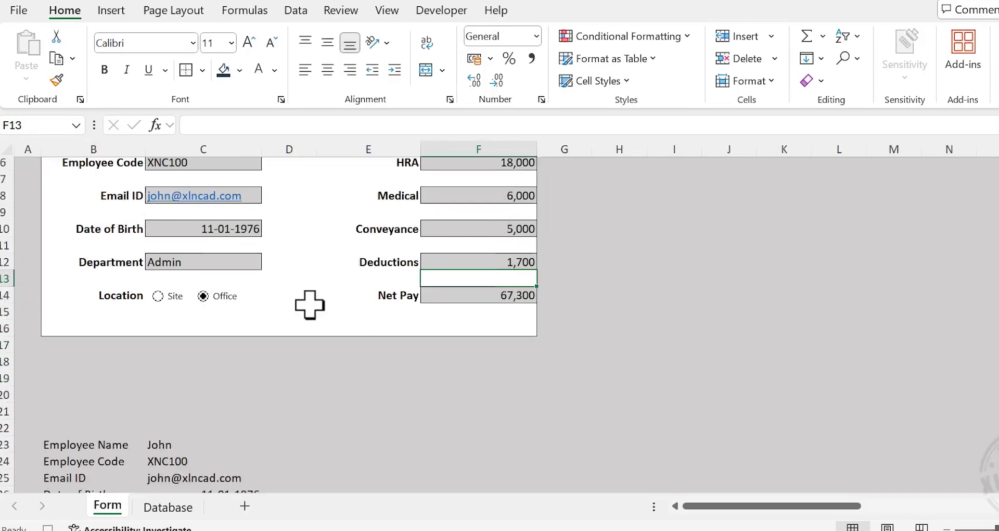
scroll(314, 296, "down", 2)
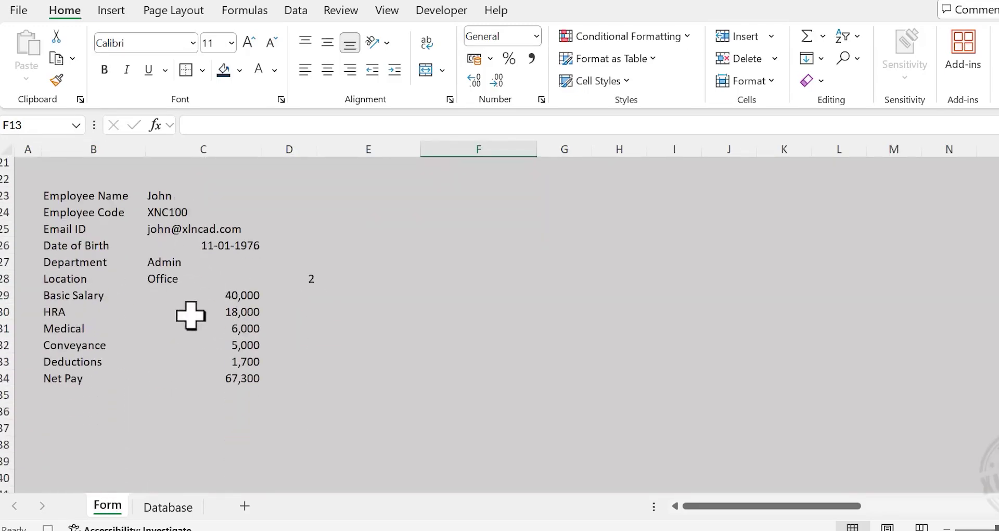
left_click_drag(217, 200, 220, 368)
right_click(201, 290)
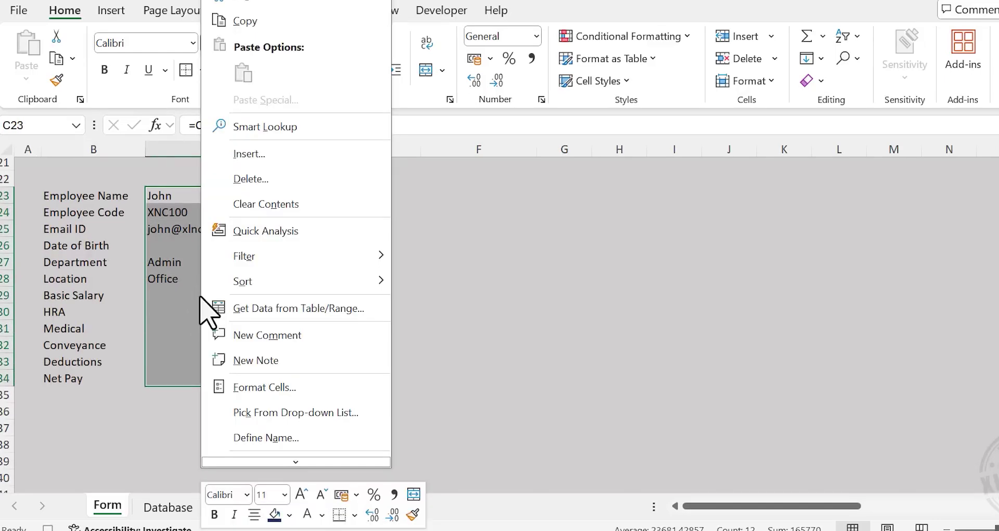
left_click(316, 26)
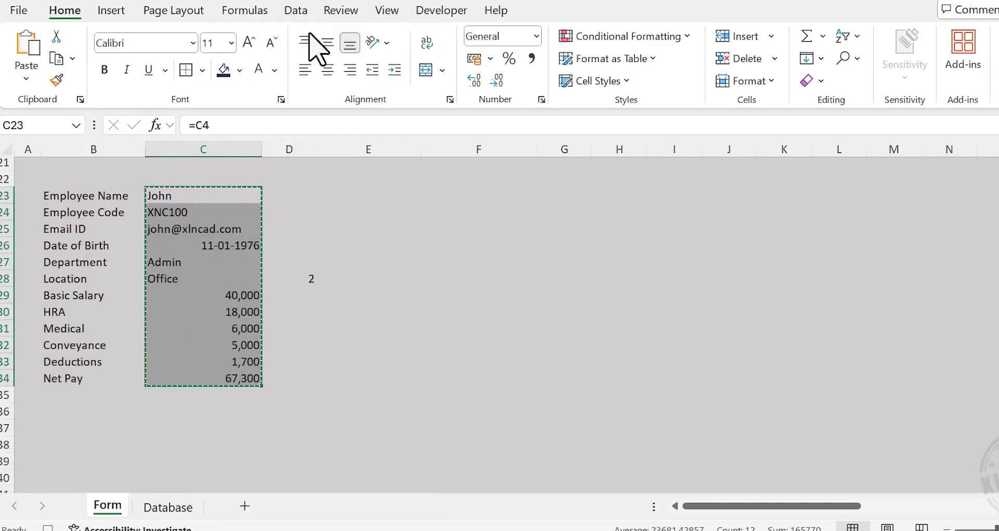
left_click(176, 506)
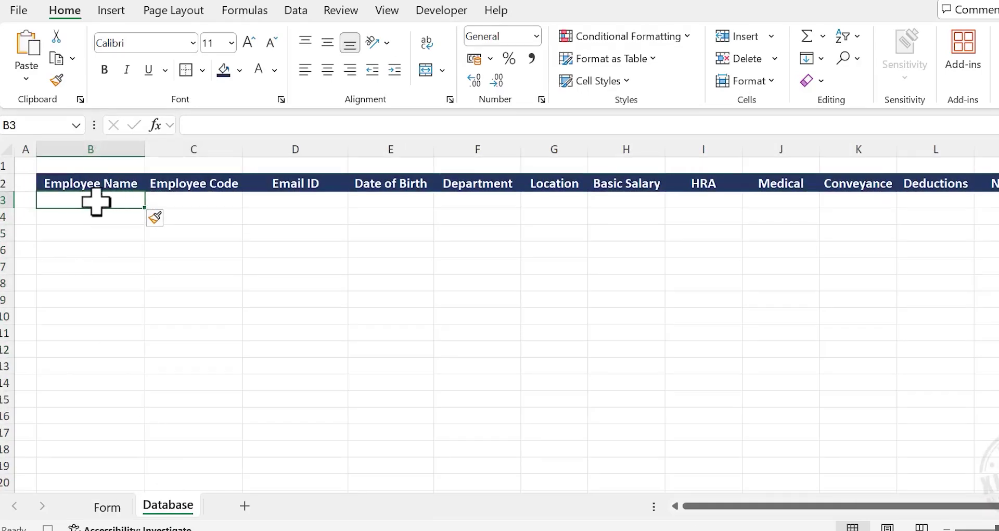
right_click(96, 202)
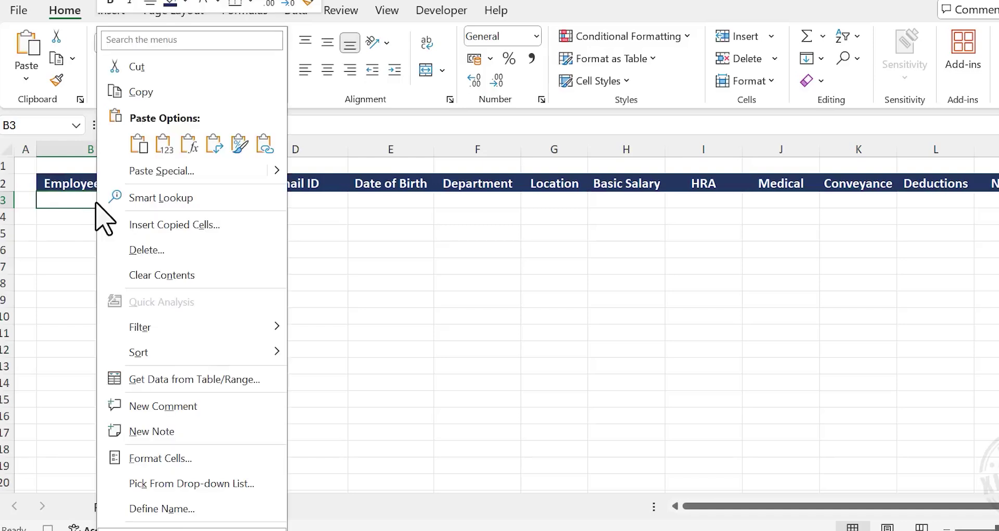
left_click(192, 173)
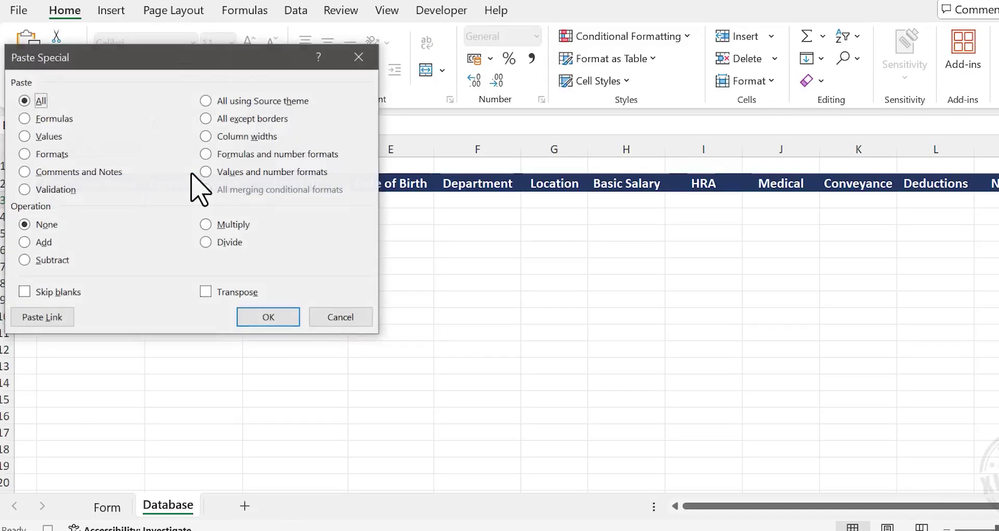
left_click(24, 136)
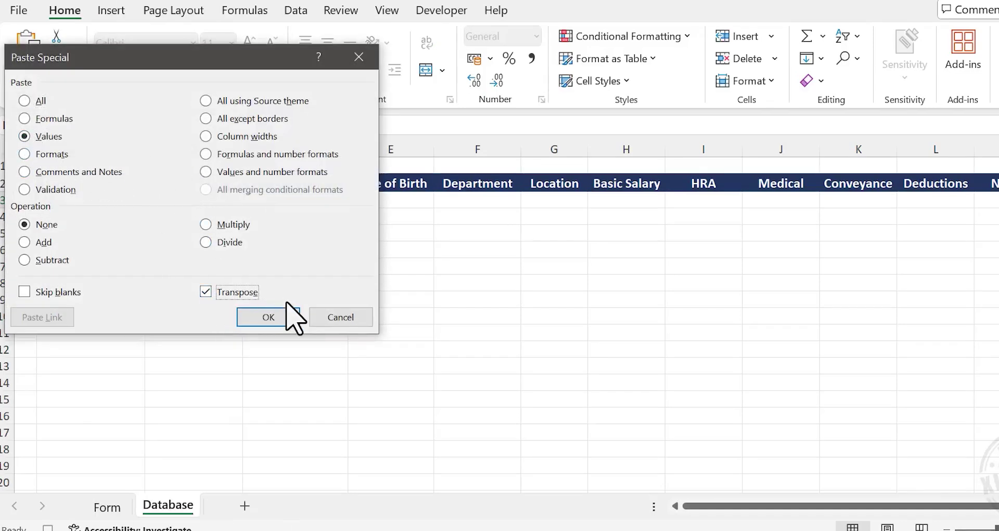
left_click(281, 318)
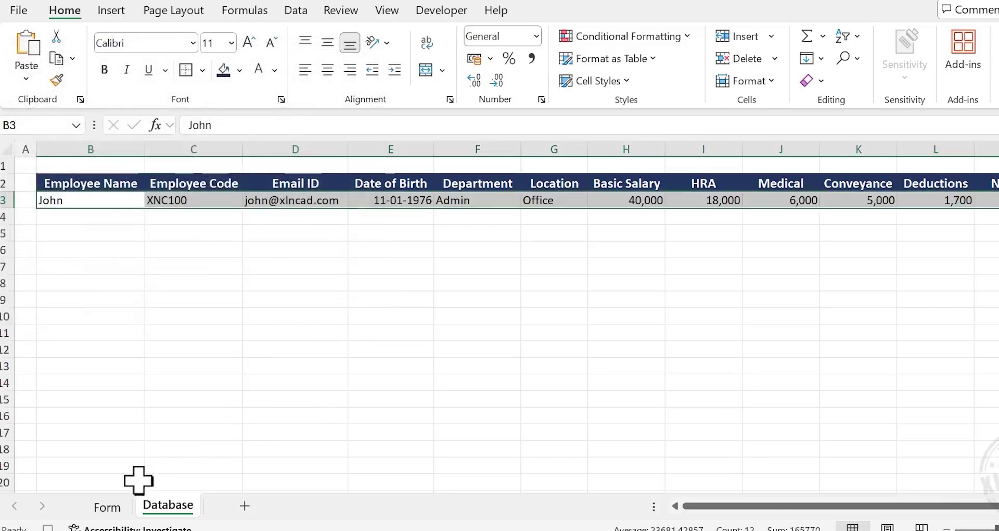
Return to the Form sheet and clear Employee Name, Code, Email ID, Date of Birth and Department
left_click(109, 507)
scroll(156, 294, "up", 7)
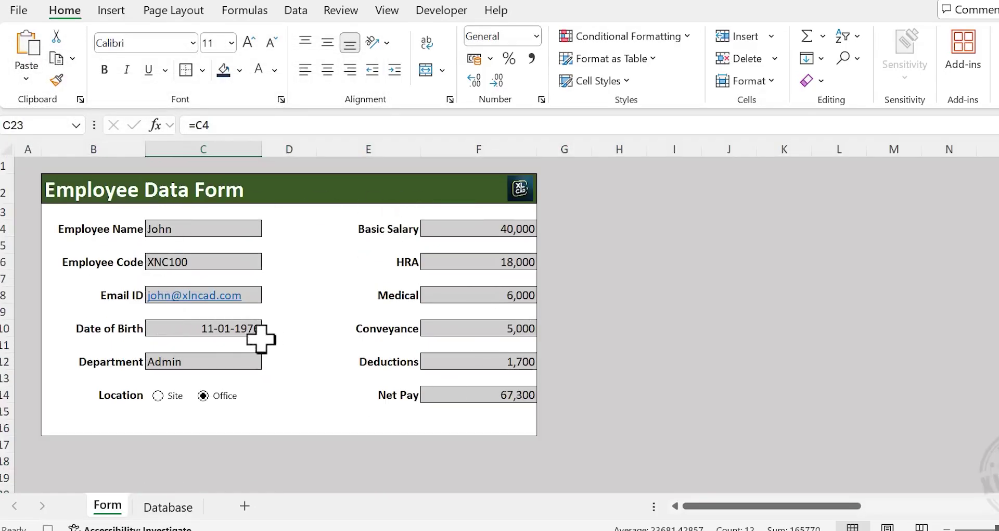
left_click(240, 228)
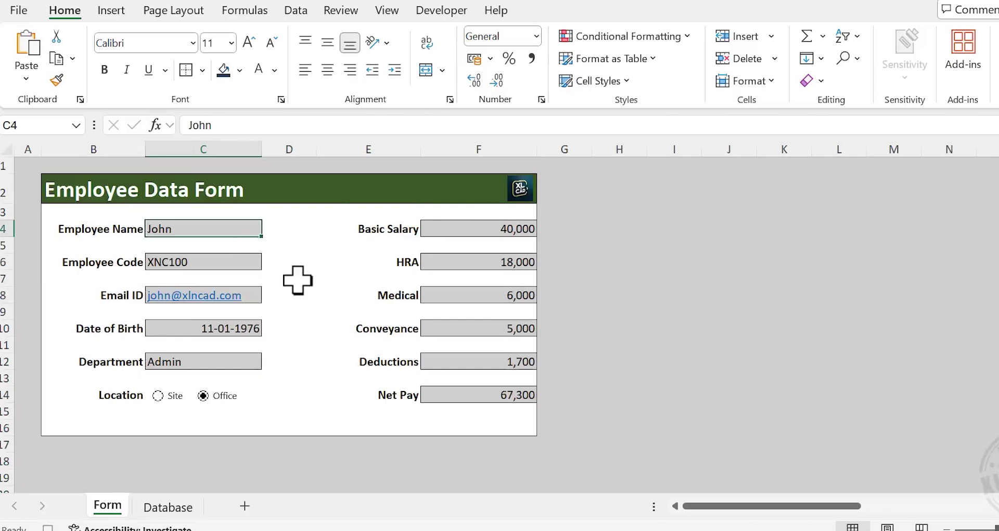
key("Delete")
left_click(255, 261)
key("Delete")
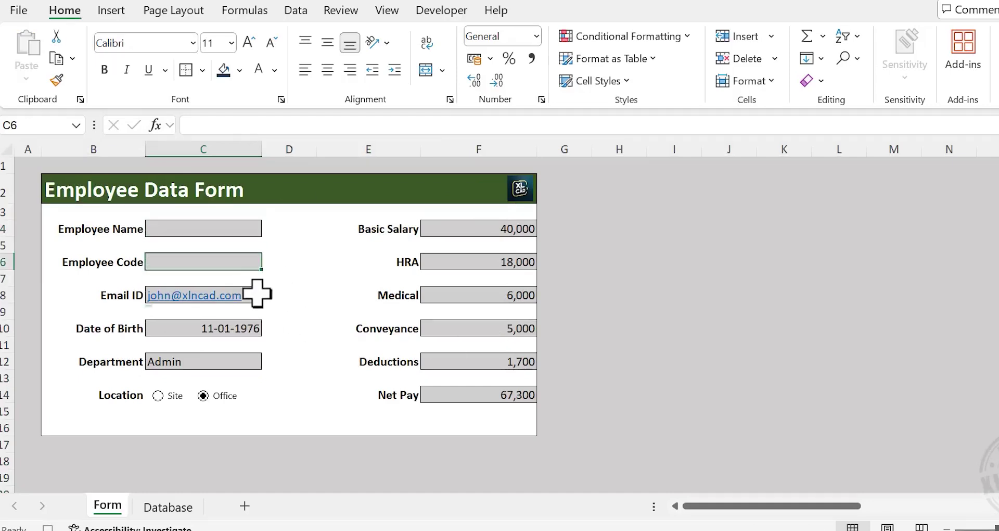
left_click(258, 294)
key("Delete")
left_click(229, 328)
key("Delete")
left_click(245, 360)
key("Delete")
Clear Basic Salary, HRA, Medical, Conveyance and Deductions so Net Pay shows 0, then reselect C4
left_click(463, 229)
key("Delete")
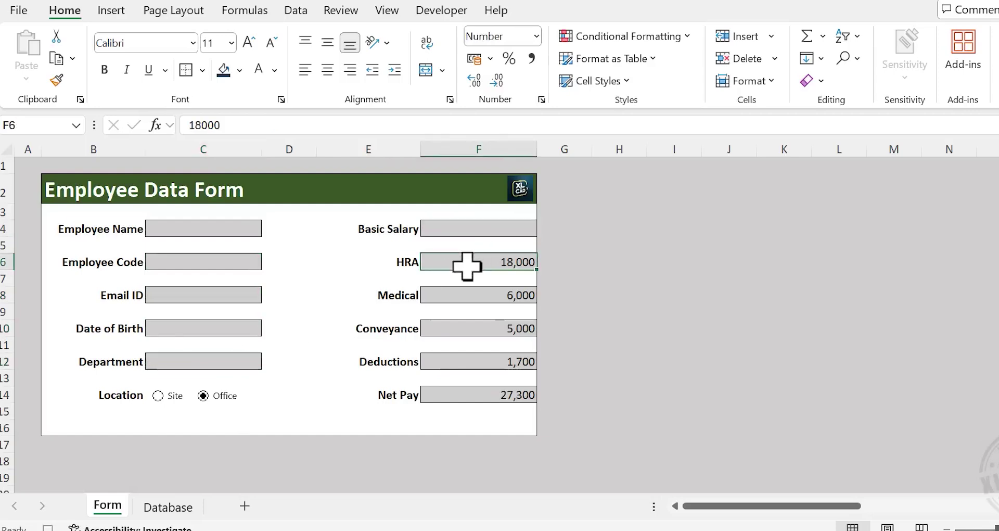
left_click(471, 262)
key("Delete")
left_click(468, 296)
key("Delete")
left_click(476, 328)
key("Delete")
left_click(485, 361)
key("Delete")
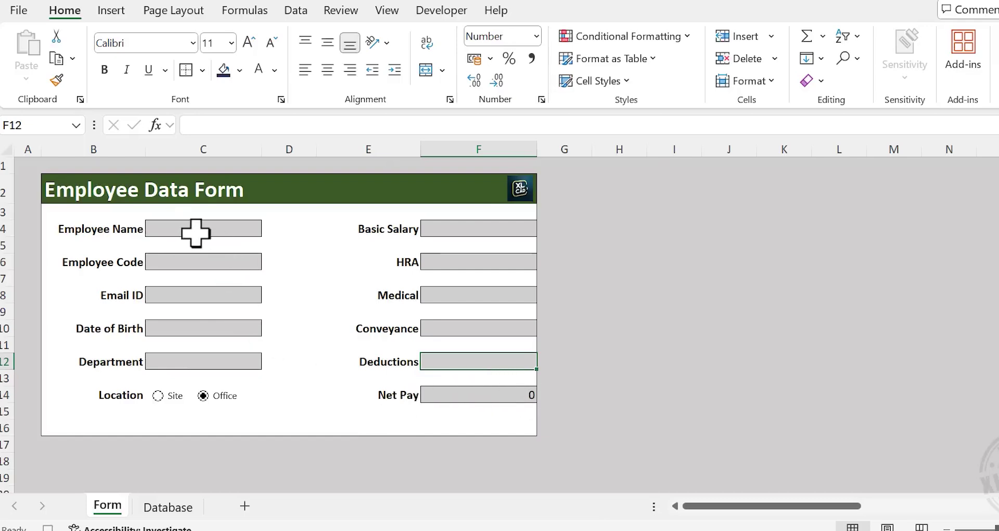
left_click(216, 229)
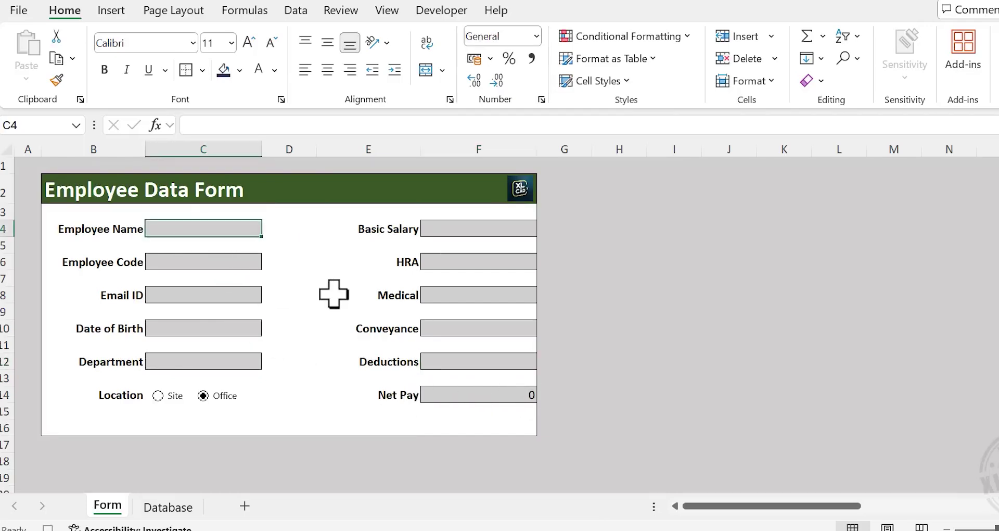
Stop recording so the field-clearing actions are kept as the CollectData macro
left_click(444, 11)
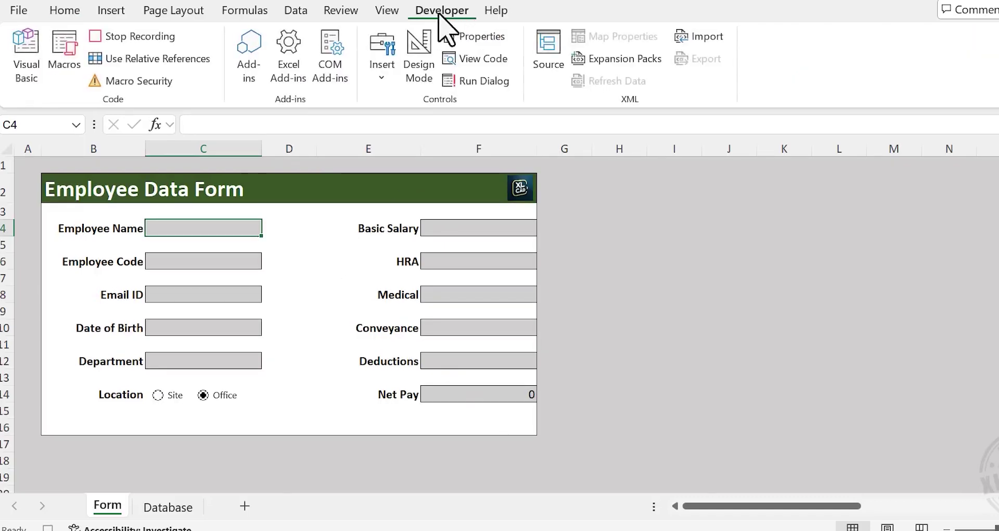
left_click(150, 39)
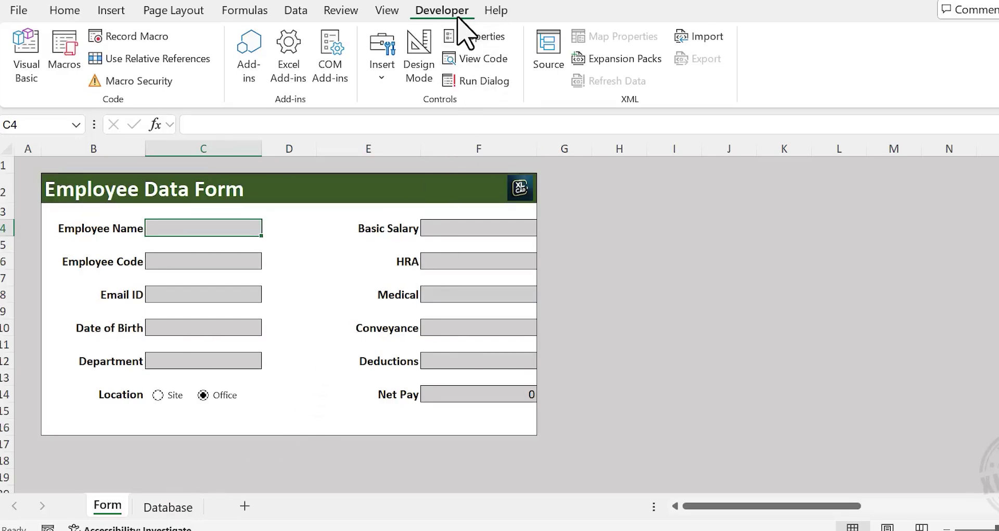
Draw a form-control button below the form fields and assign it the CollectData macro
left_click(382, 68)
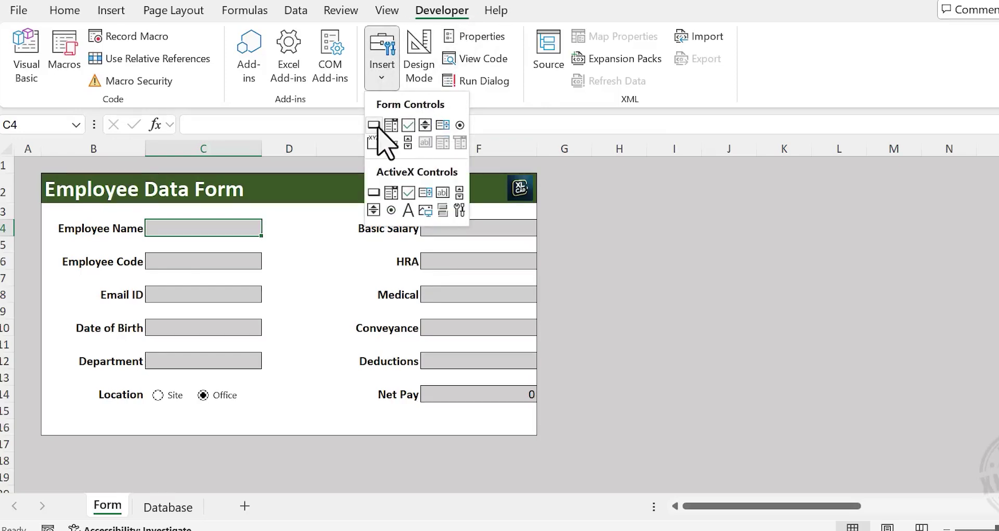
left_click(374, 125)
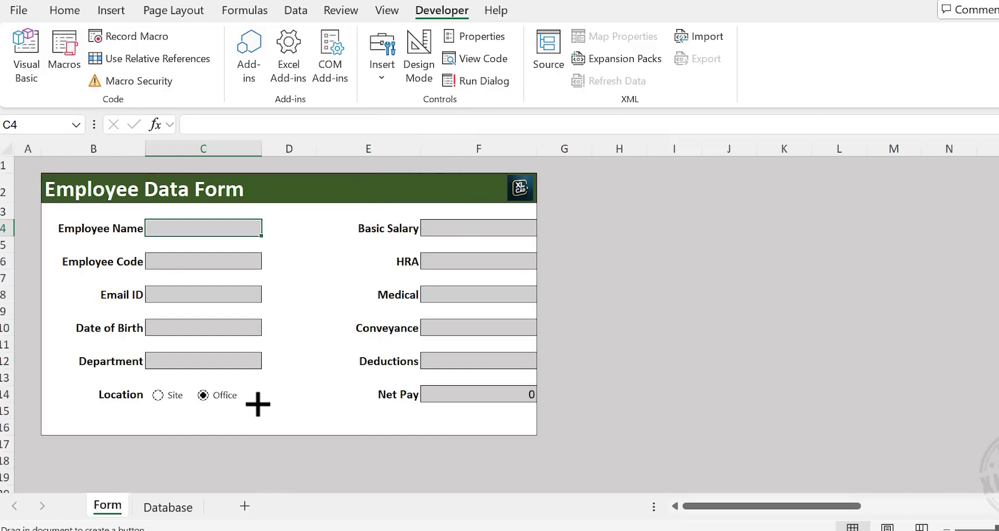
left_click_drag(277, 409, 329, 424)
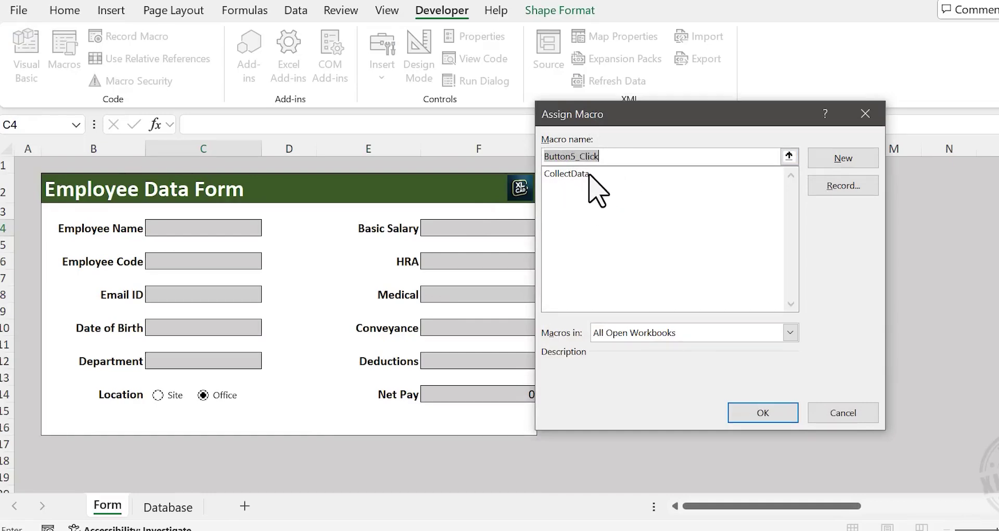
left_click(593, 174)
left_click(743, 416)
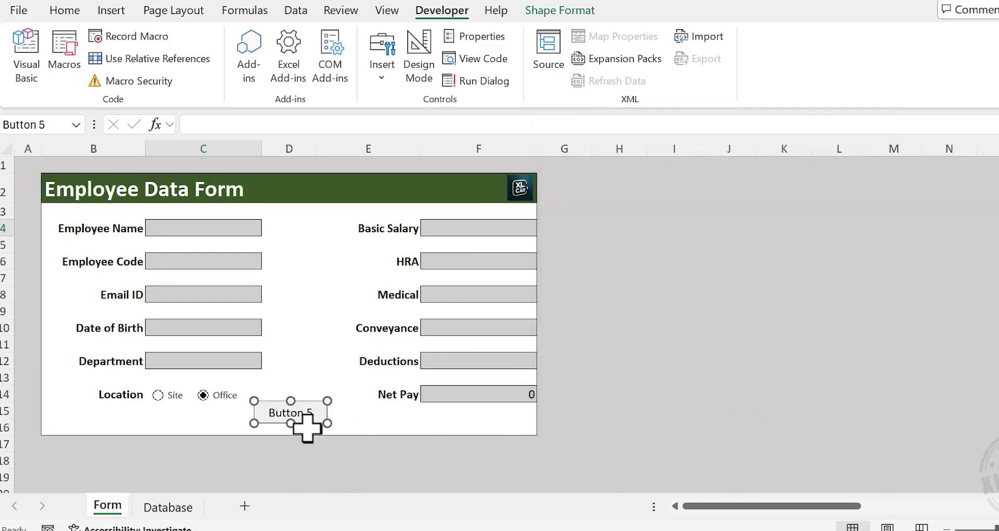
Relabel the button 'Submit' and make it slightly taller
right_click(315, 411)
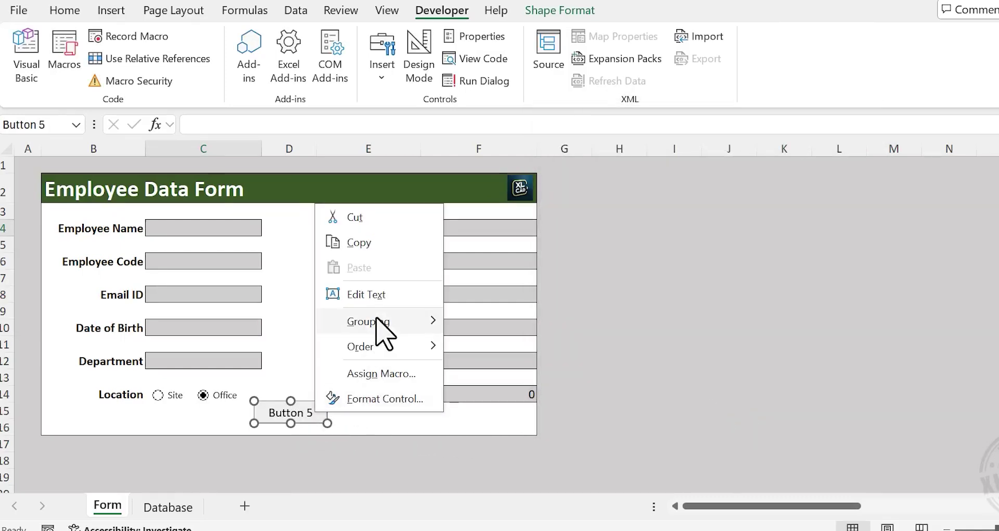
left_click(365, 294)
key("Delete")
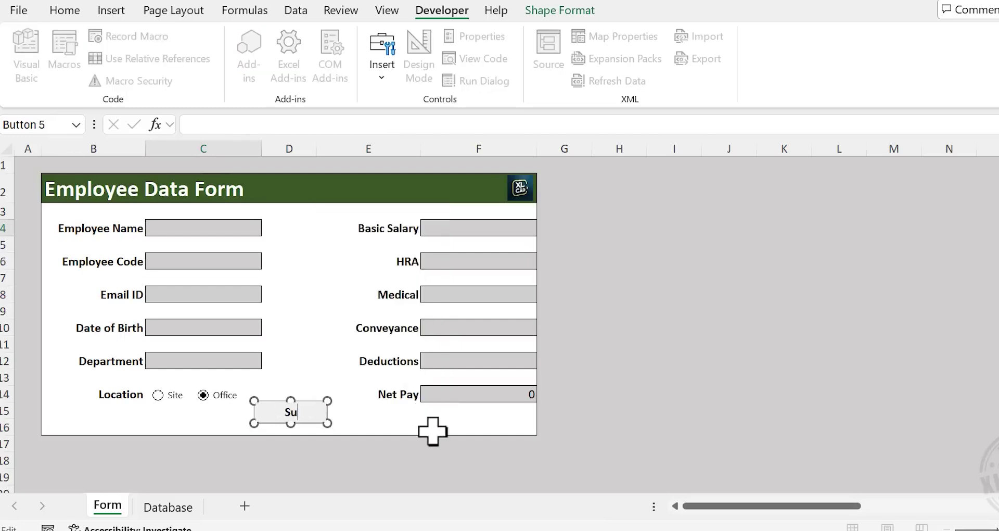
left_click(635, 425)
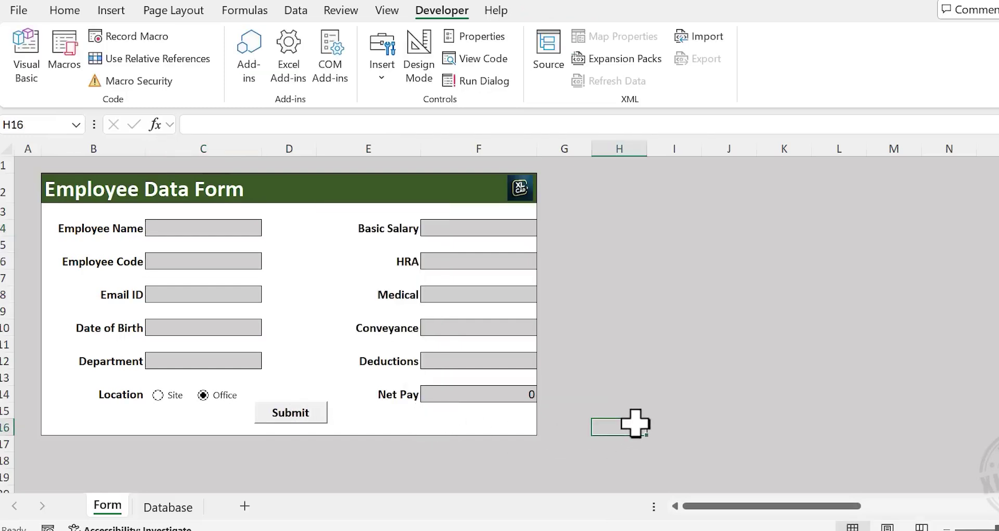
left_click(306, 423, "ctrl")
right_click(306, 423)
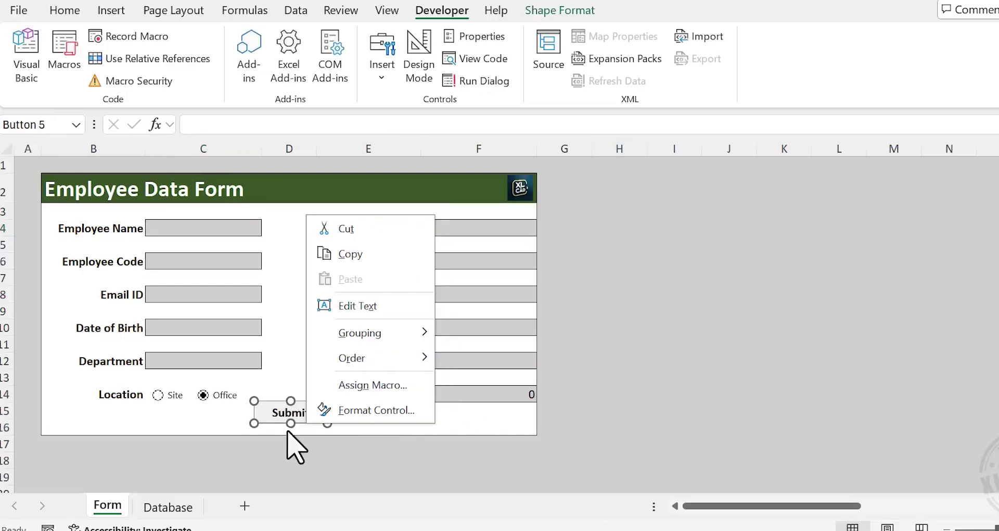
key("Escape")
left_click_drag(291, 423, 289, 425)
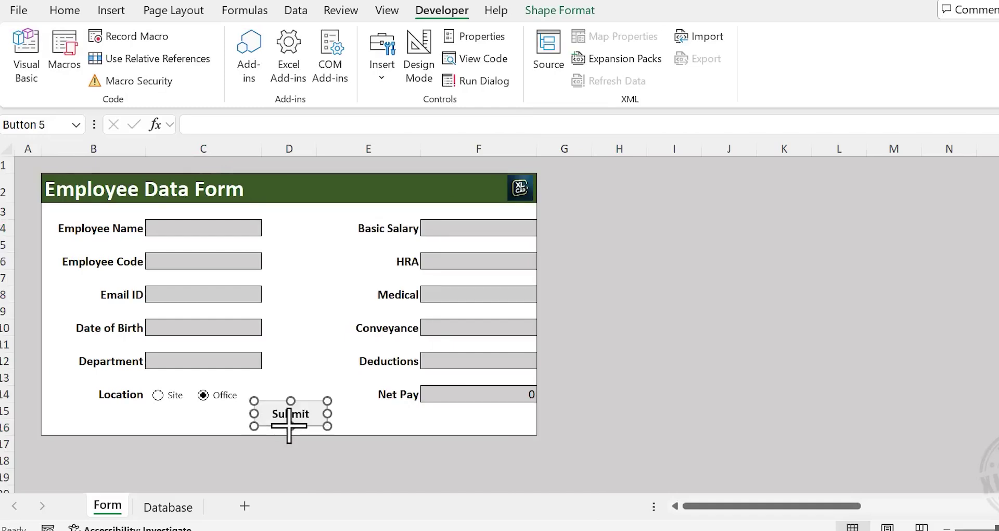
left_click(657, 393)
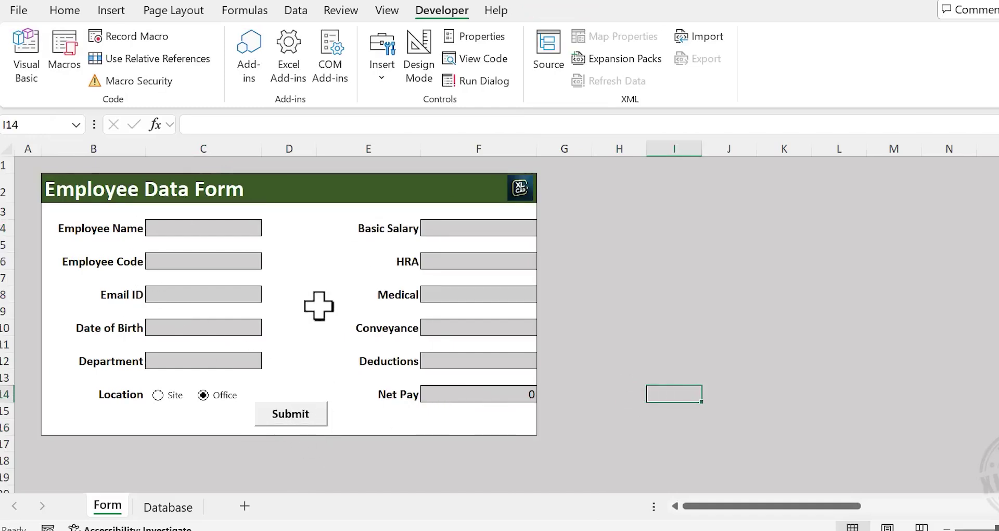
Enter the employee's name, code, email and date of birth, choose department H.R and location Site
left_click(218, 228)
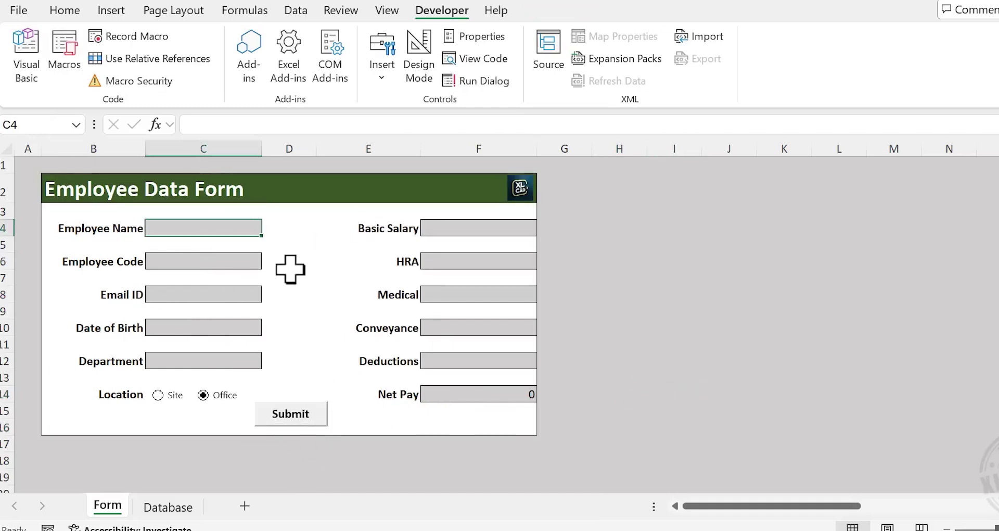
type("Lisa")
key("Return")
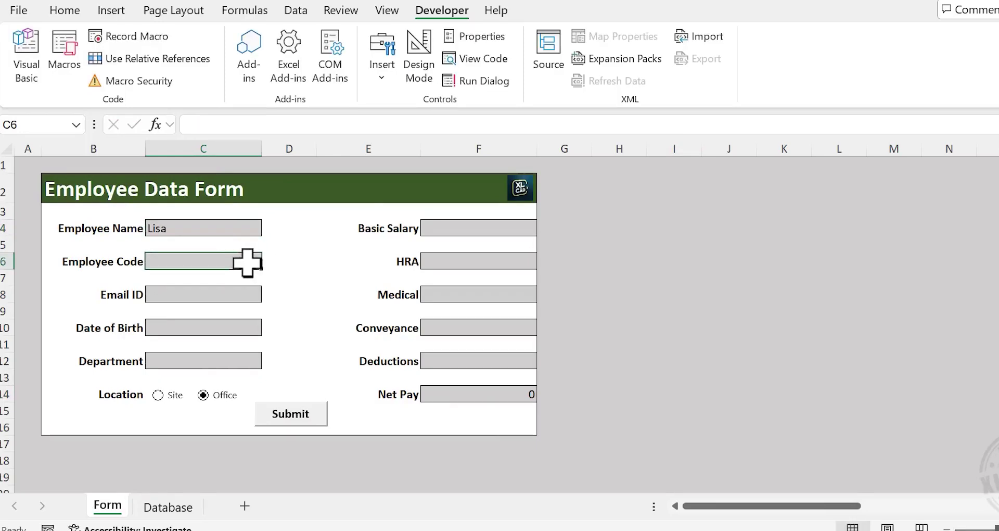
type("XNC203")
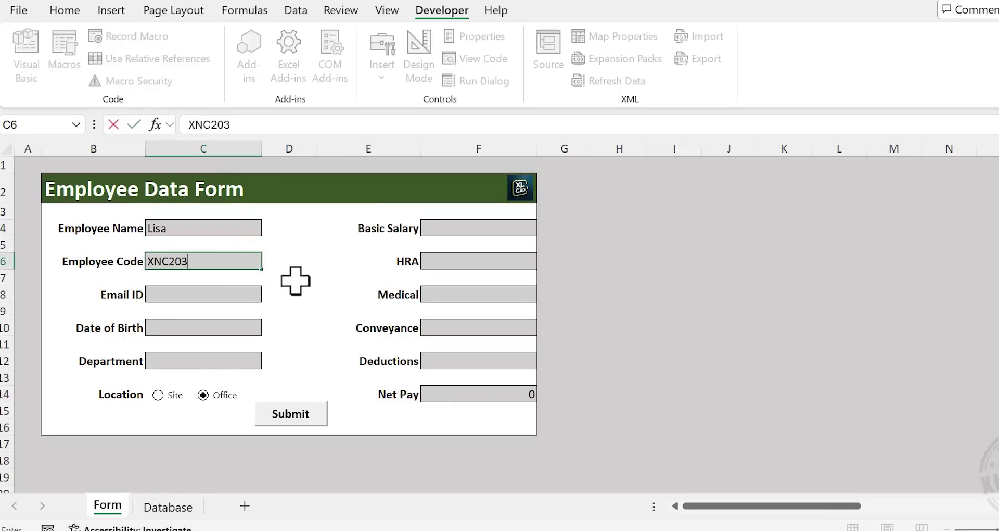
key("Return")
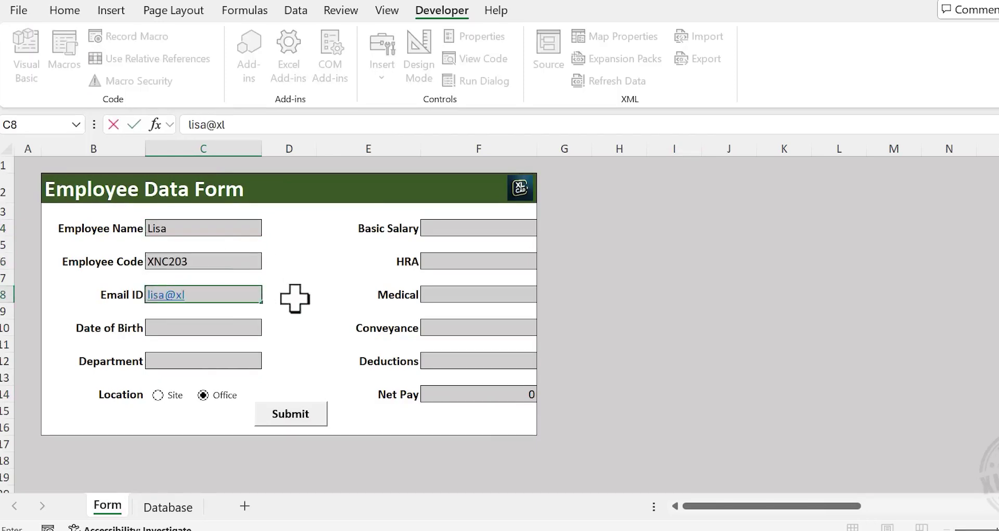
key("Return")
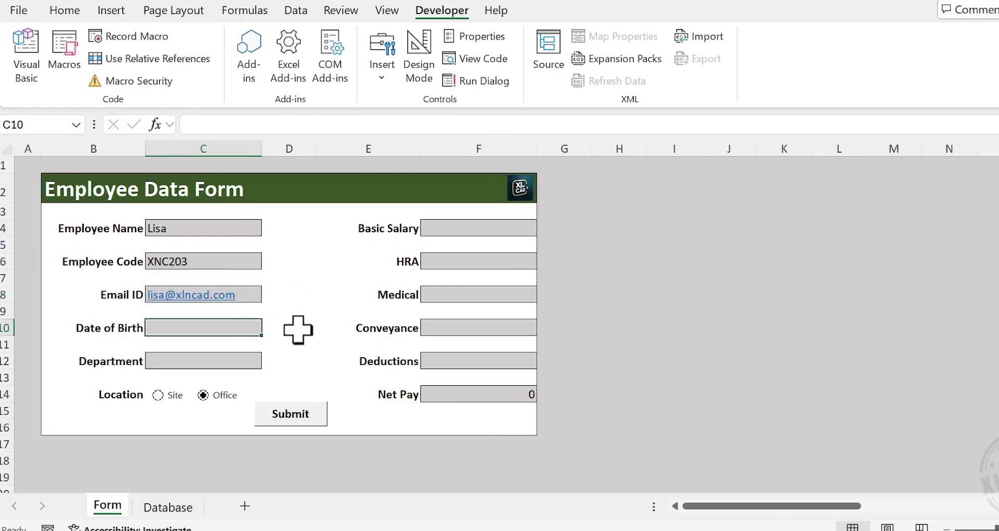
type("12-12")
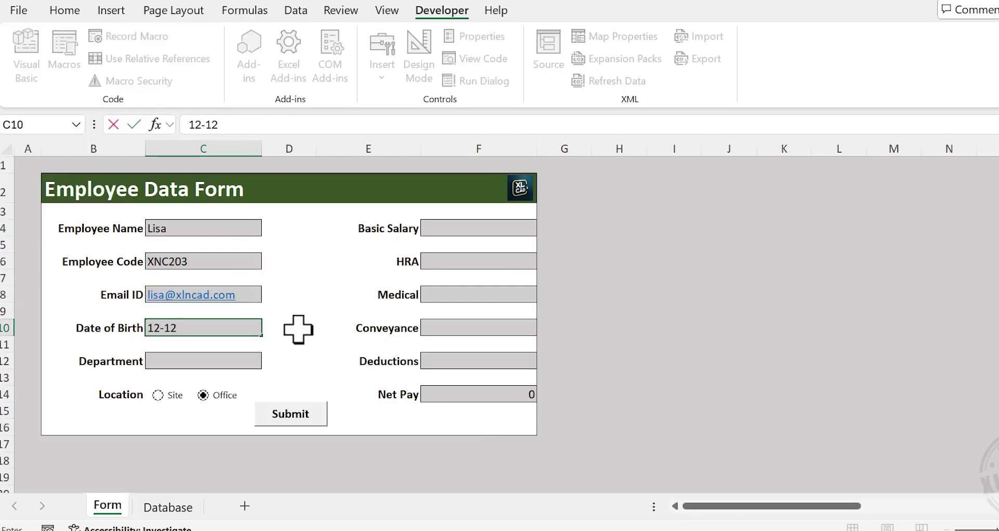
type("-1985")
key("Return")
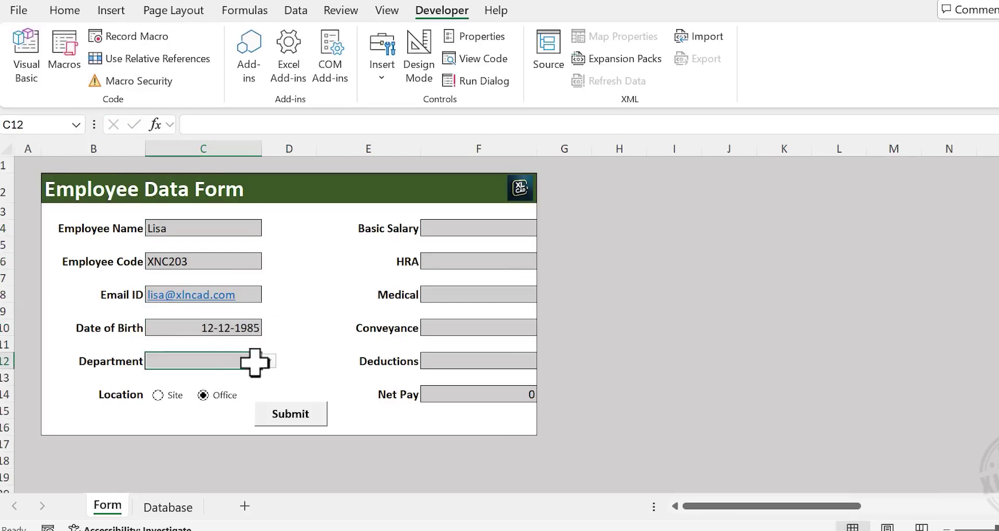
left_click(269, 361)
left_click(202, 420)
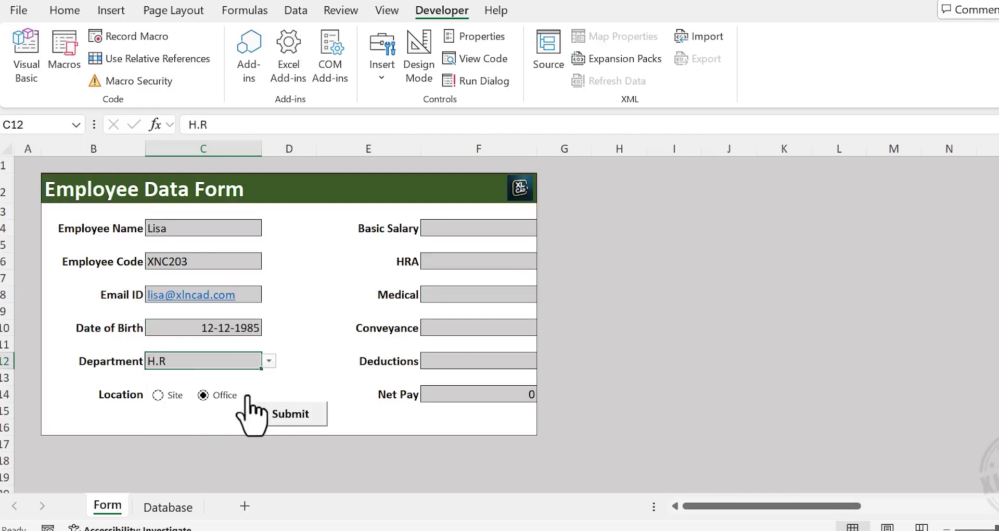
left_click(158, 395)
Enter Basic Salary 28,000, HRA 12,500 and the remaining allowances and Deductions 1,200, giving Net Pay 47,300
left_click(480, 230)
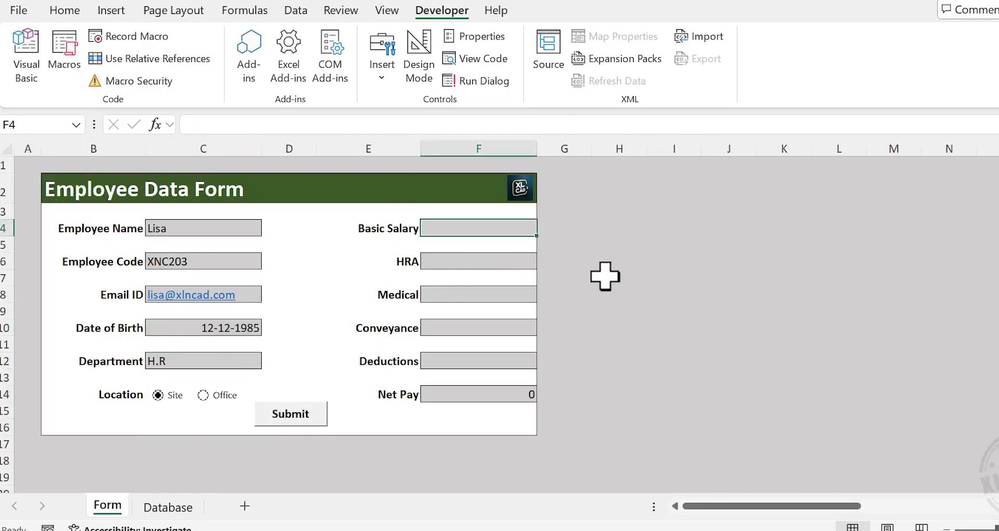
type("28,000")
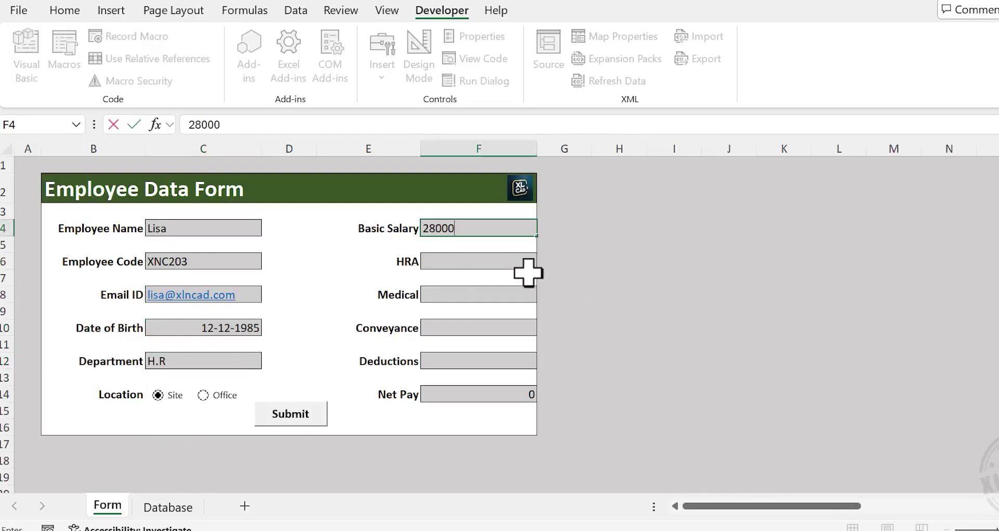
left_click(524, 265)
type("12,500")
key("Return")
key("Return")
type("4500")
key("Return")
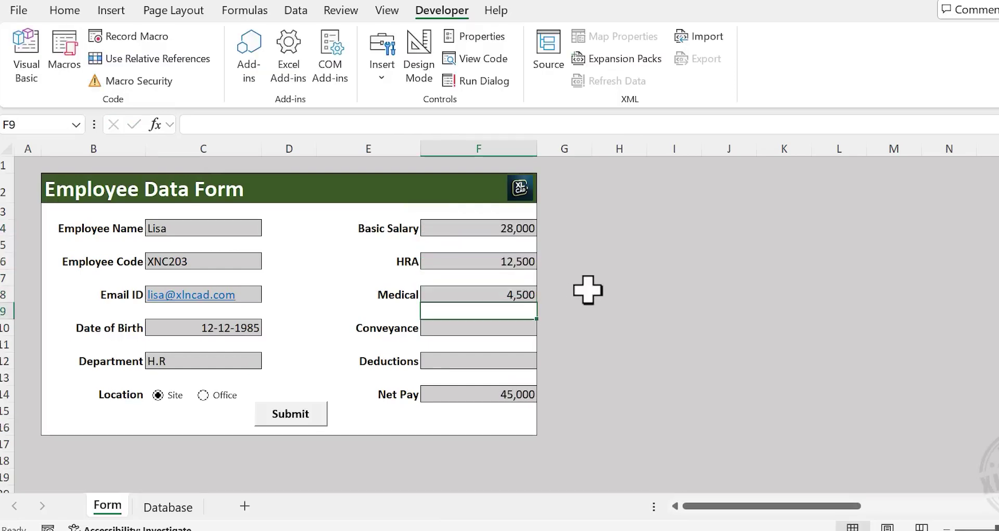
key("Return")
type("3500")
key("Return")
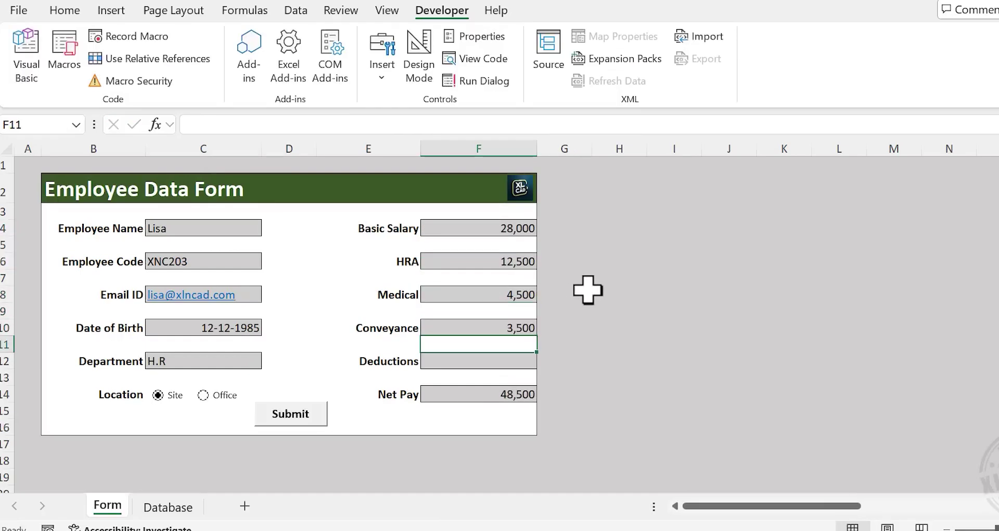
key("Return")
type("1200")
key("Return")
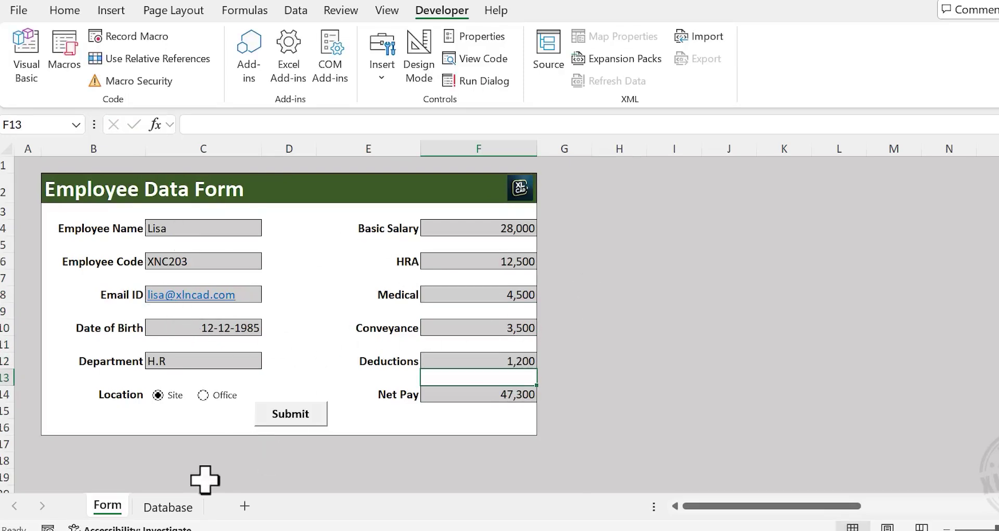
Submit the H.R record and confirm it appears as row 3 on the Database sheet
left_click(171, 508)
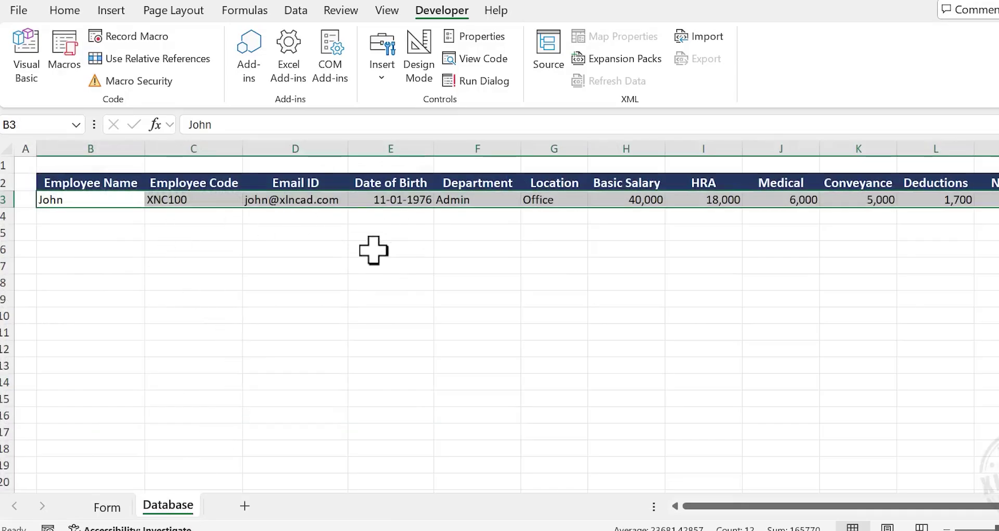
left_click(107, 506)
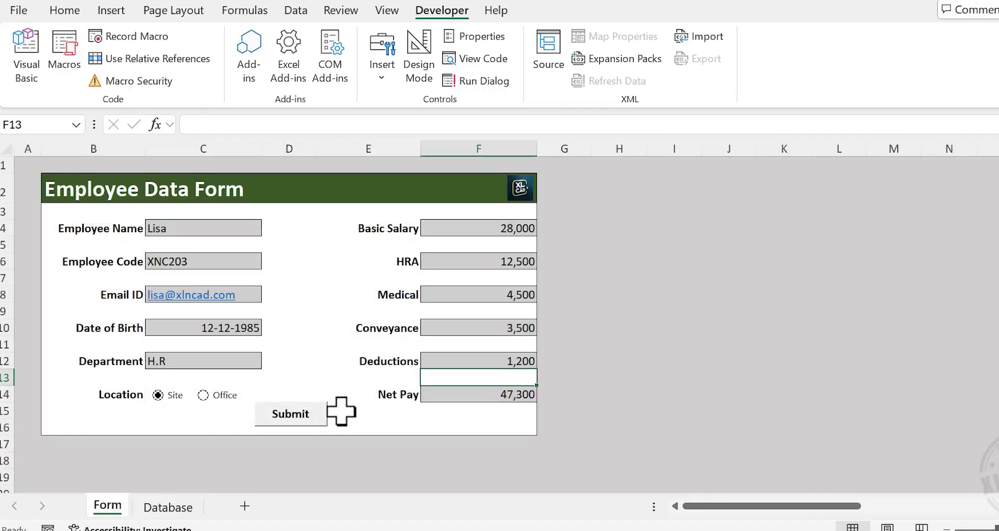
left_click(300, 422)
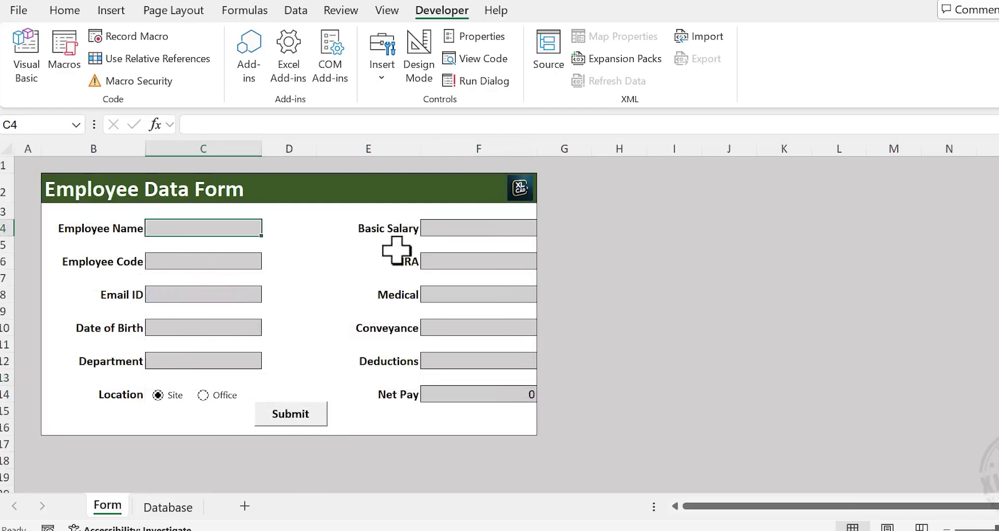
left_click(167, 506)
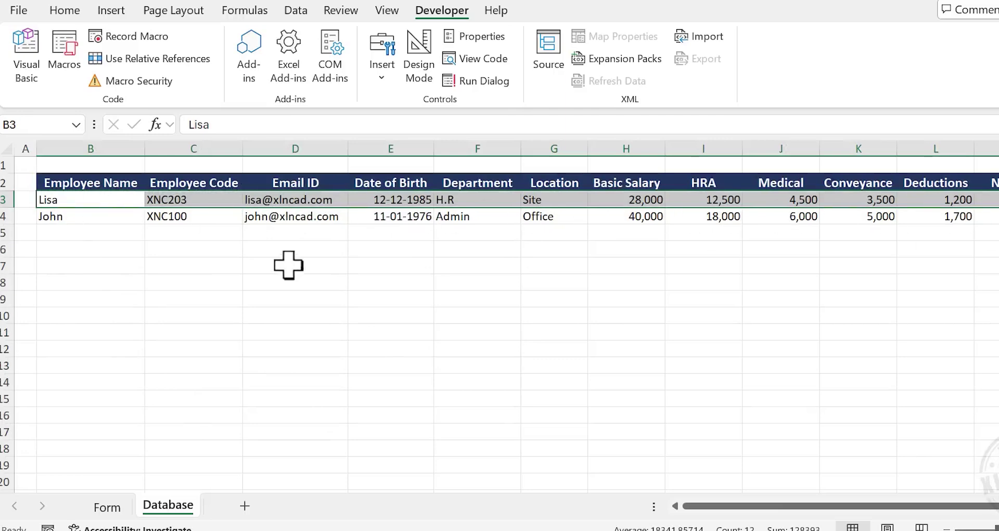
left_click(112, 505)
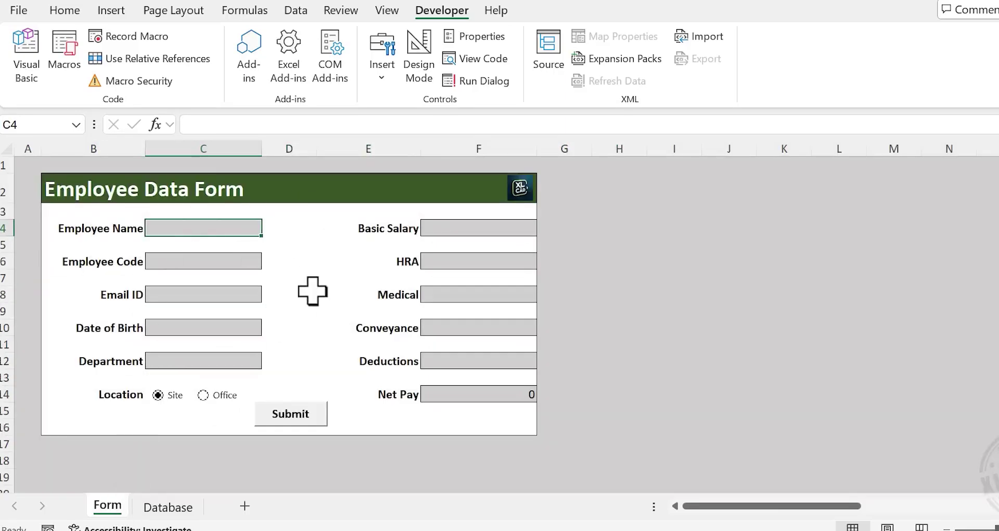
Enter the second employee's name, code, email and date of birth, and choose department Admin
type("Peter")
key("Return")
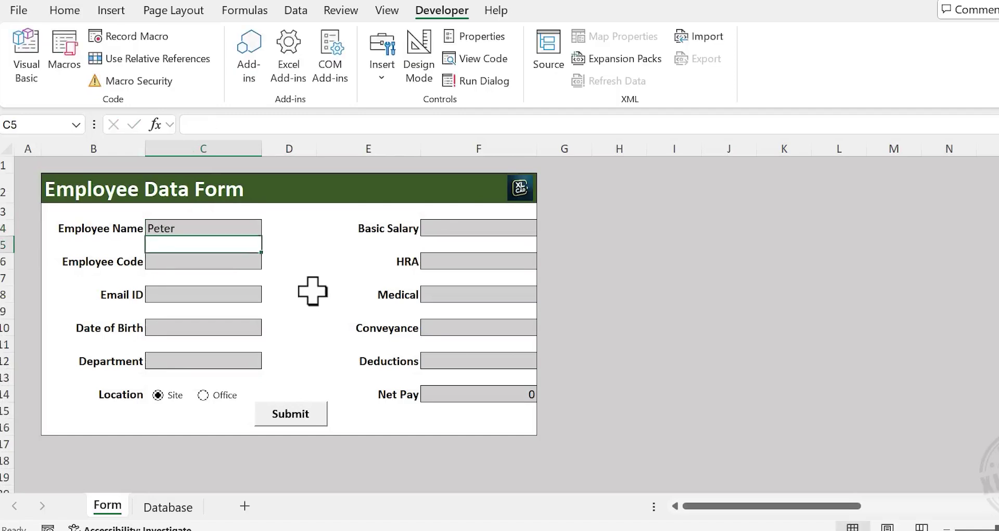
type("XNC299")
key("Return")
key("Return")
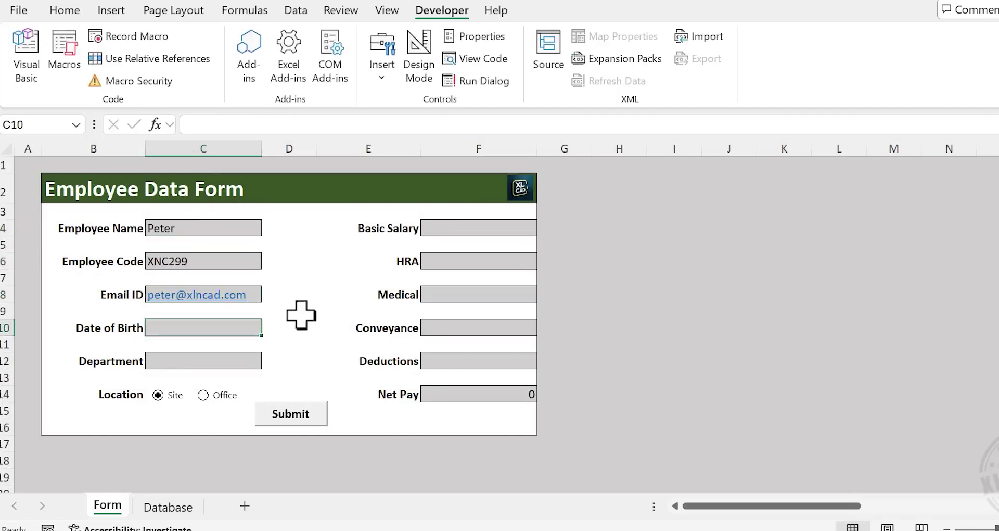
type("21-01-1981")
left_click(243, 366)
left_click(269, 361)
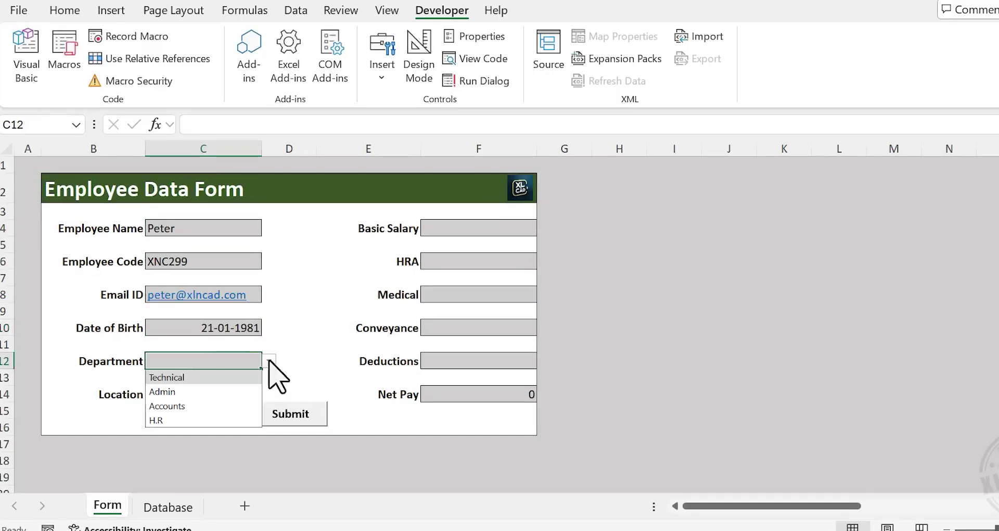
left_click(205, 389)
Enter Basic Salary 30000, HRA 14000, Medical 5000, Conveyance 4,500 and Deductions 1550
left_click(477, 229)
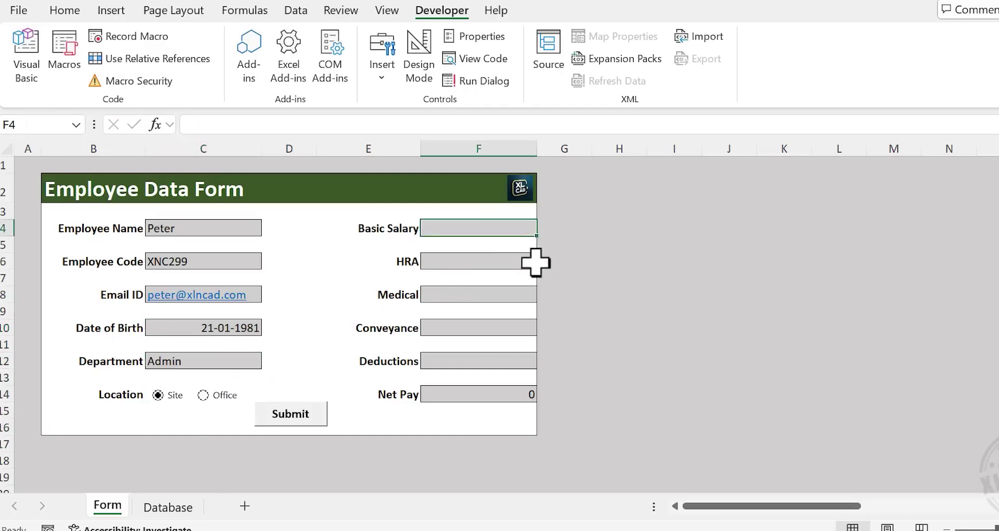
type("30000")
key("Return")
type("14000")
key("Return")
type("5000")
key("Return")
type("4,500")
key("Return")
type("1550")
key("Return")
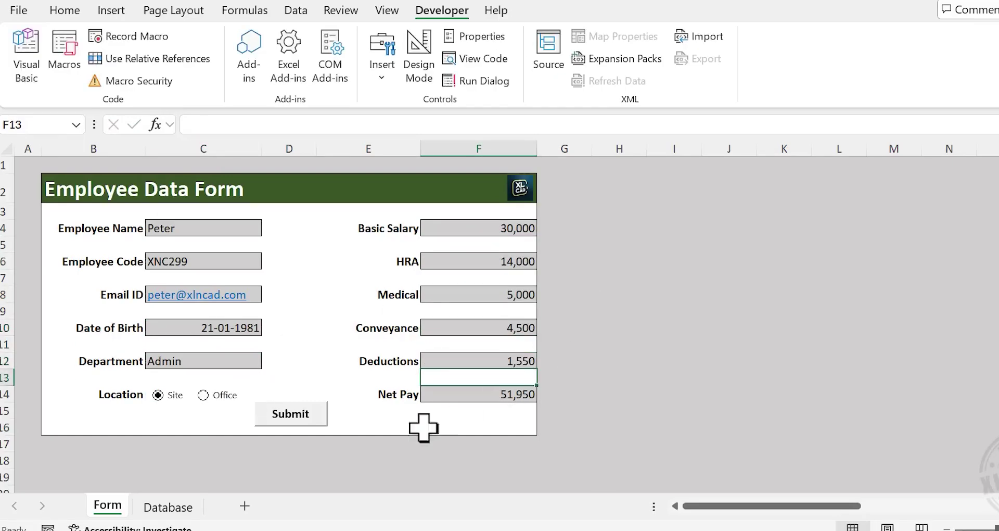
Submit the Admin record and verify it heads the Database sheet list
left_click(301, 420)
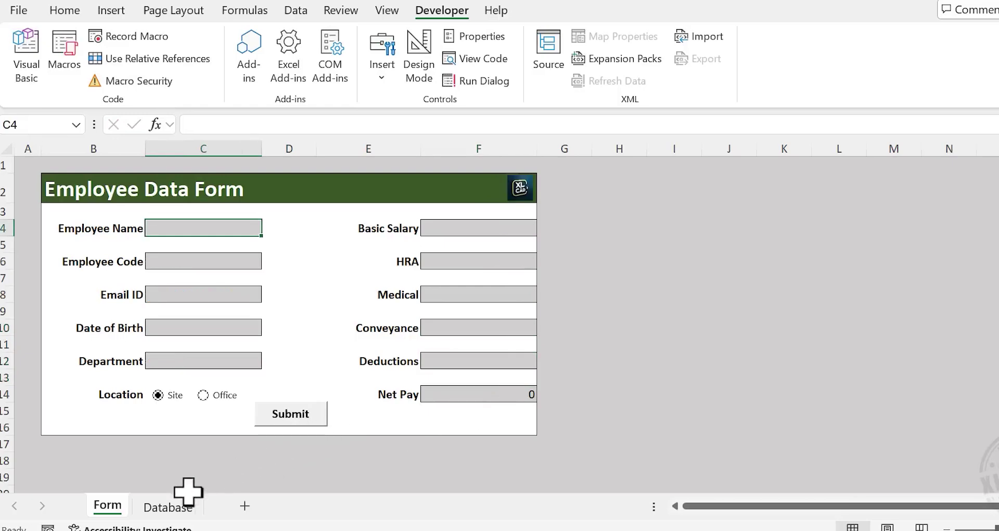
left_click(172, 507)
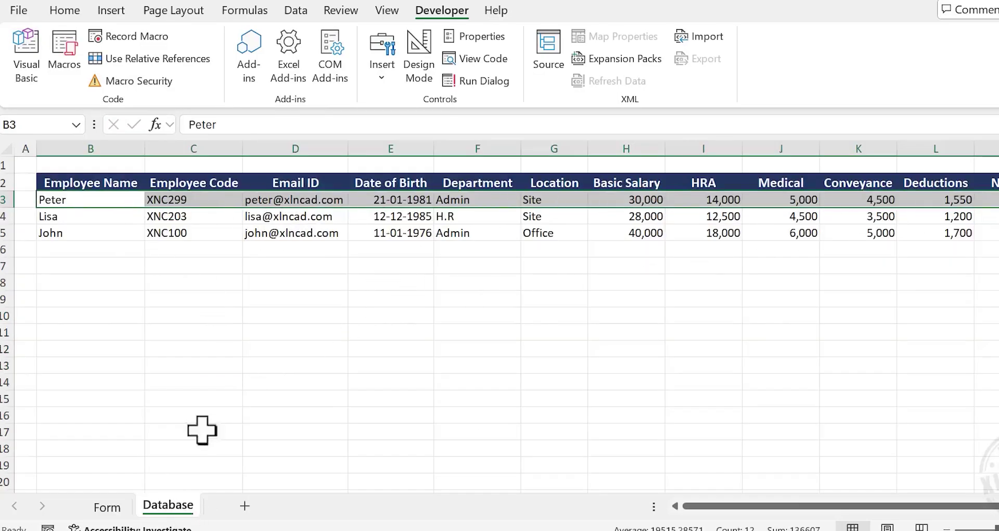
left_click(107, 507)
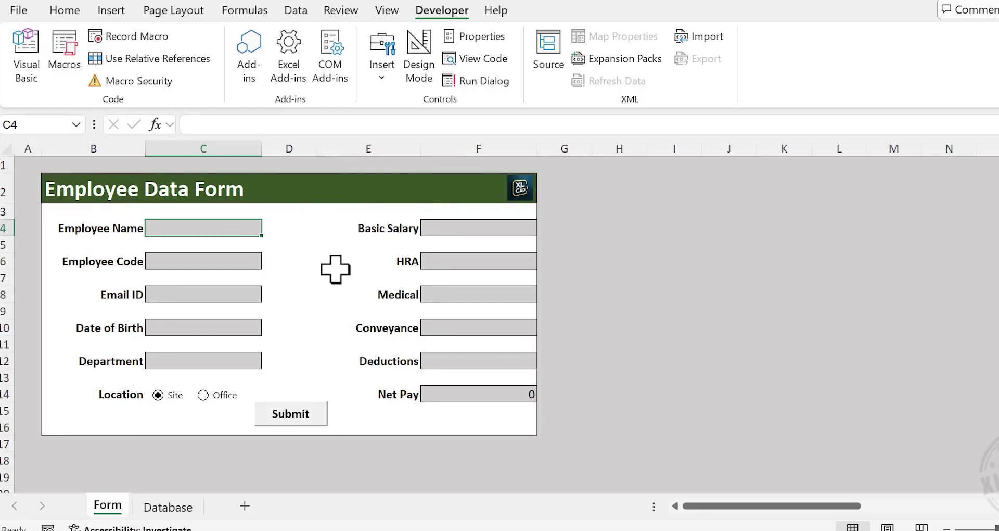
Save the workbook as an Excel Macro-Enabled Workbook named 'xlncad.com _ Automated Data Entry Form'
left_click(19, 10)
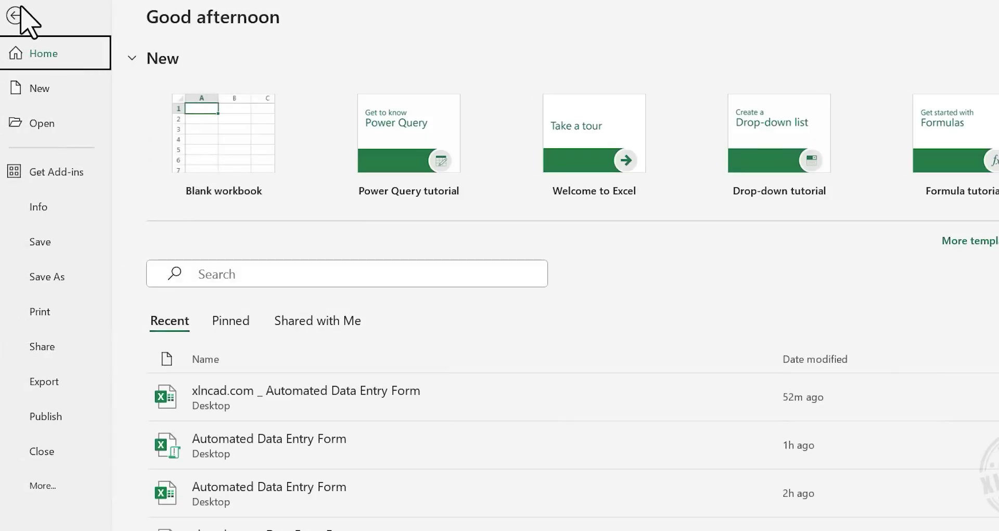
left_click(61, 275)
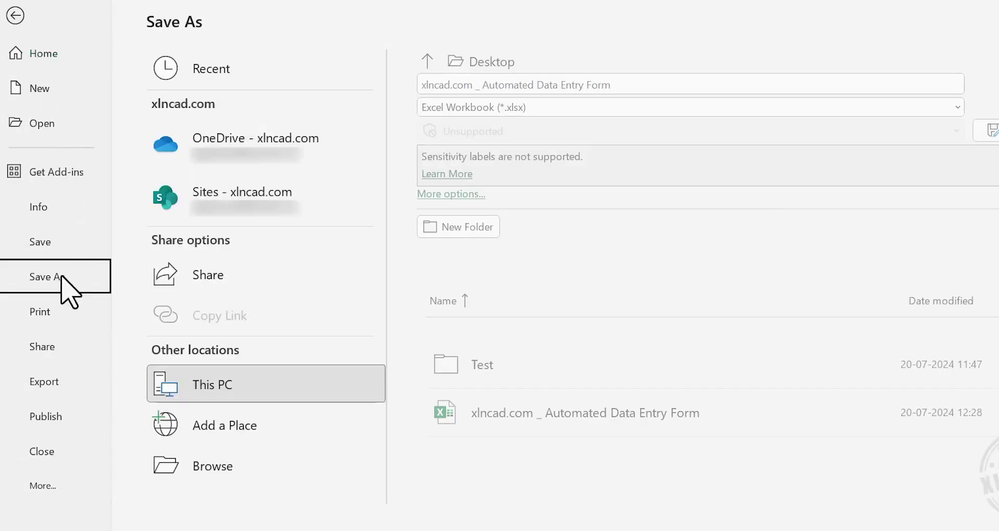
left_click(260, 464)
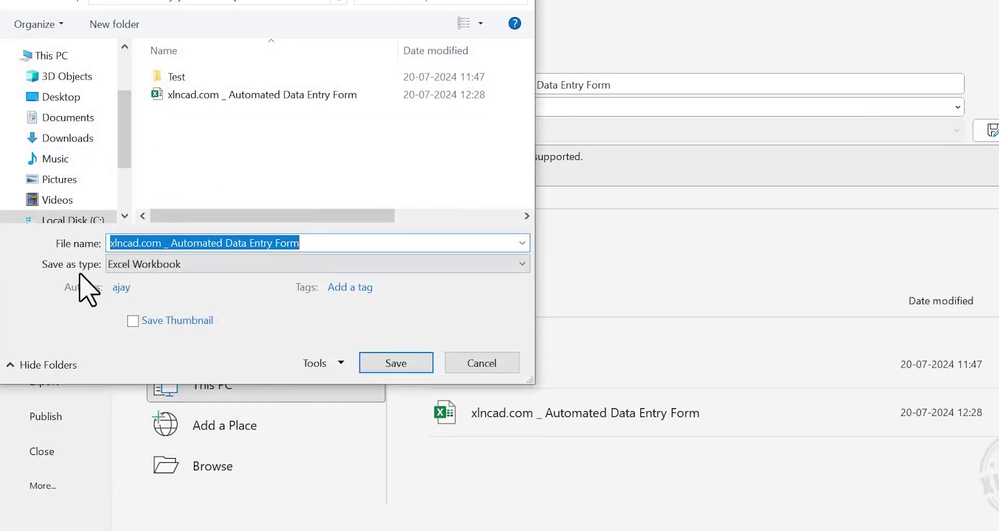
left_click(273, 264)
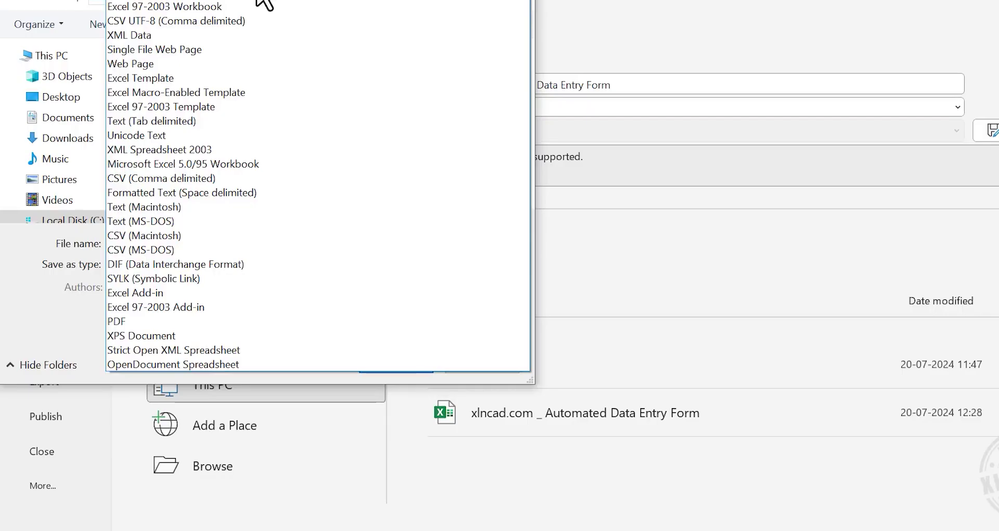
left_click(338, 32)
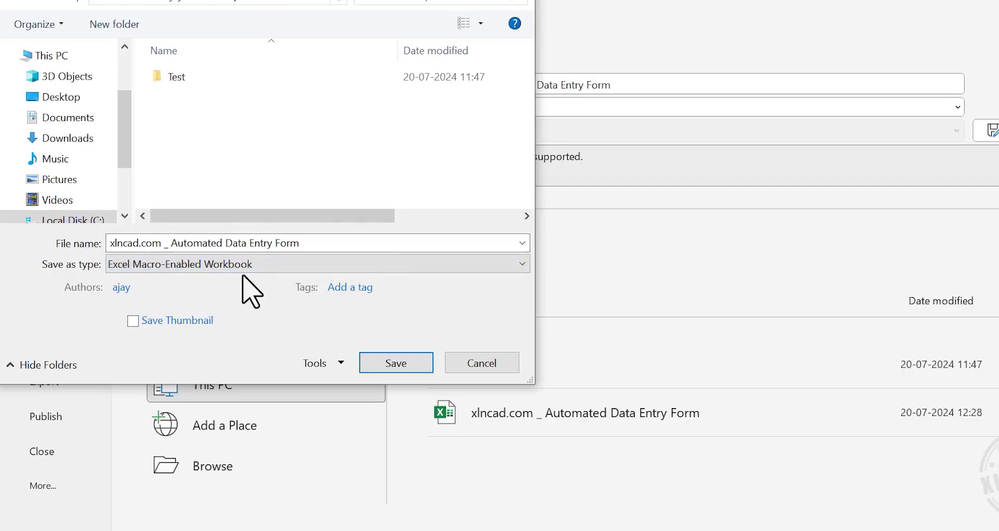
left_click(377, 368)
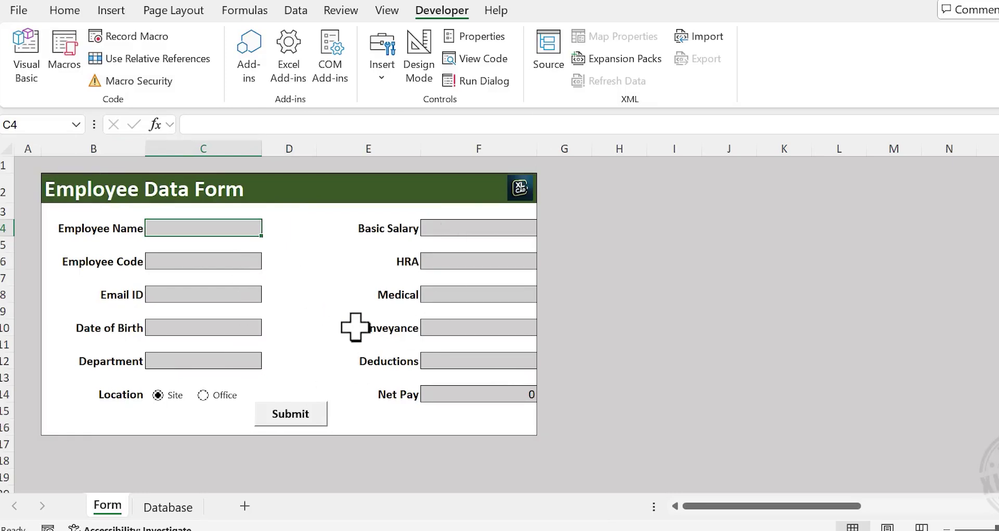
Select all form input cells, Employee Code through Net Pay, plus the Location link cell D28
key("ctrl")
left_click(229, 260, "ctrl")
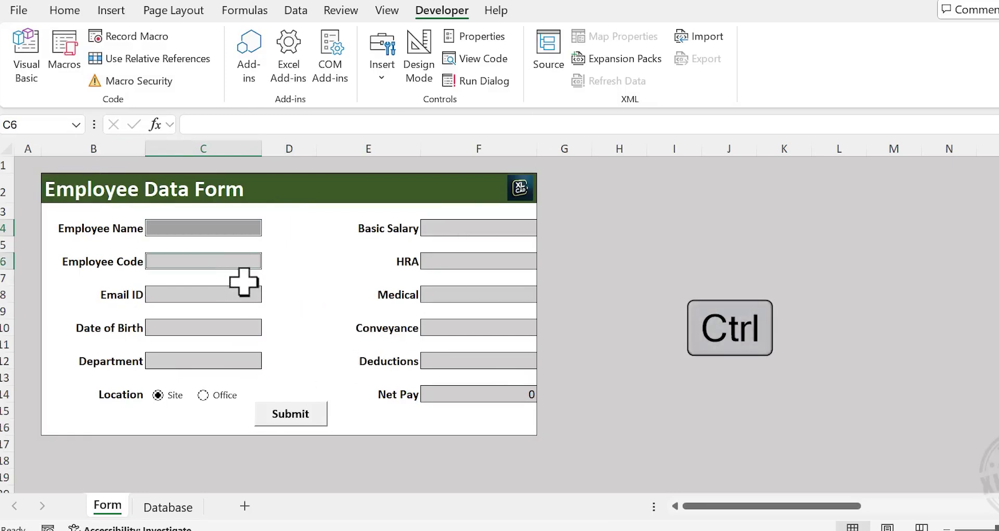
left_click(249, 294, "ctrl")
left_click(238, 327, "ctrl")
left_click(237, 362, "ctrl")
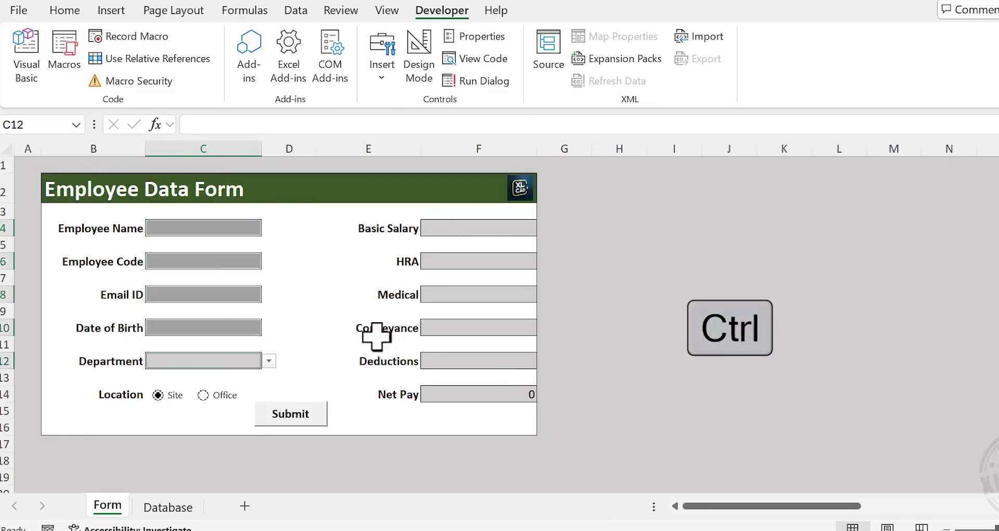
left_click(491, 228, "ctrl")
left_click(482, 262, "ctrl")
left_click(494, 294, "ctrl")
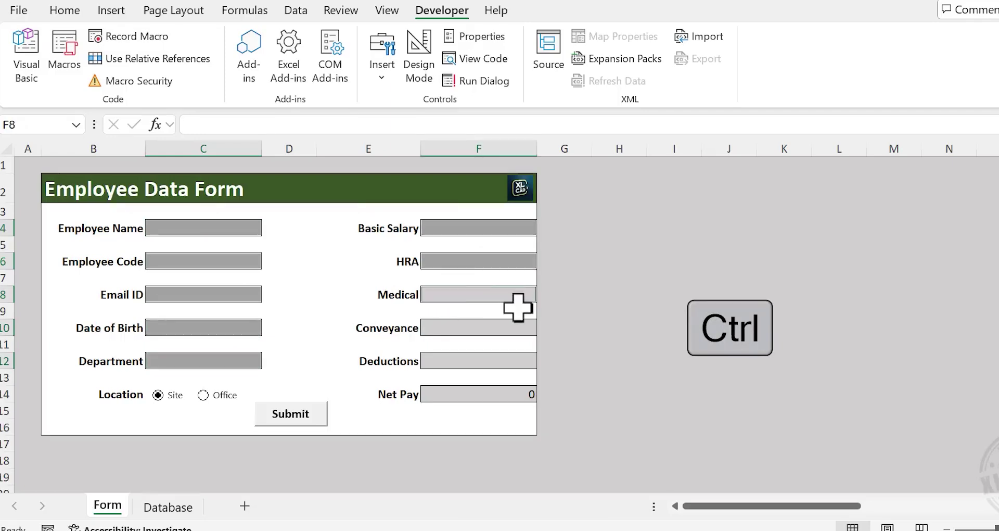
left_click(507, 327, "ctrl")
left_click(489, 362, "ctrl")
left_click(508, 394, "ctrl")
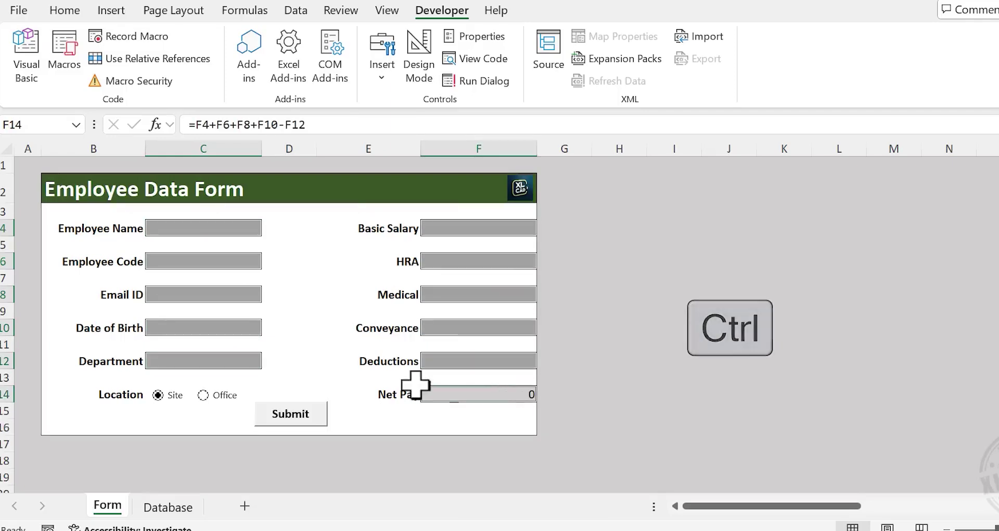
scroll(353, 337, "down", 5)
key("ctrl")
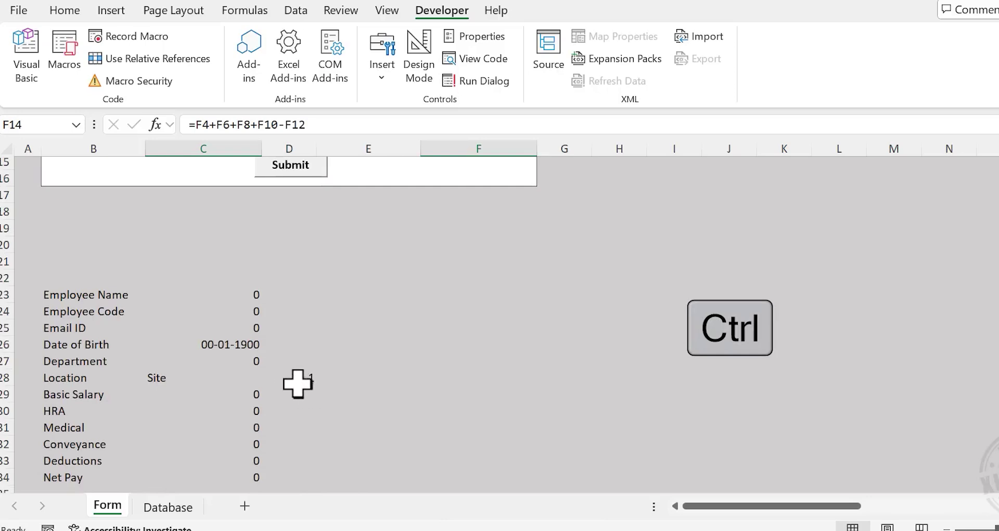
left_click(297, 380, "ctrl")
scroll(350, 311, "up", 5)
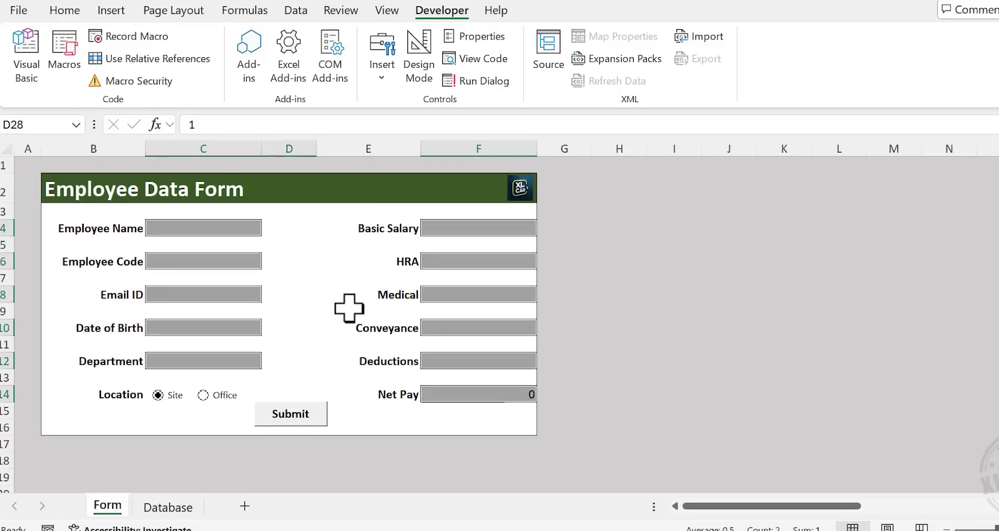
Turn off the Locked protection setting for the selected cells in Format Cells
right_click(485, 295)
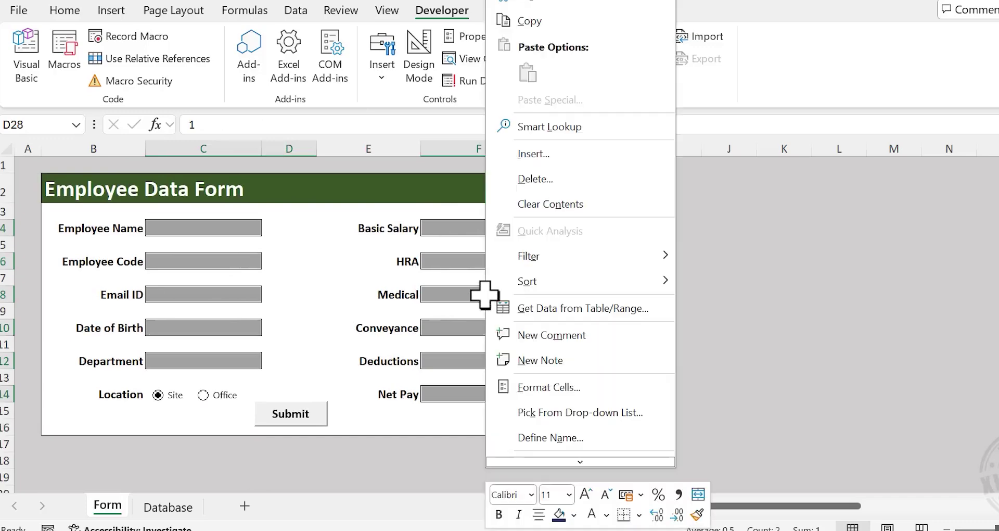
left_click(606, 382)
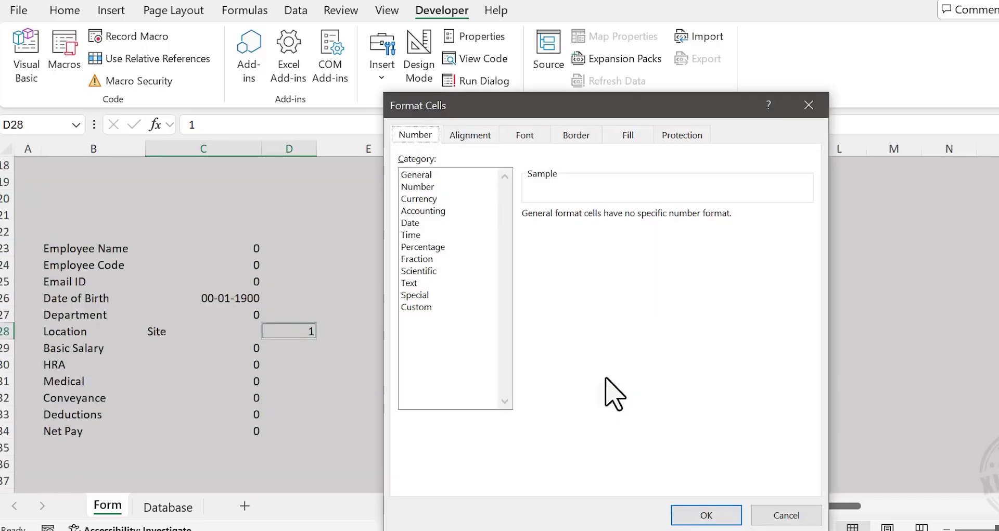
left_click(694, 137)
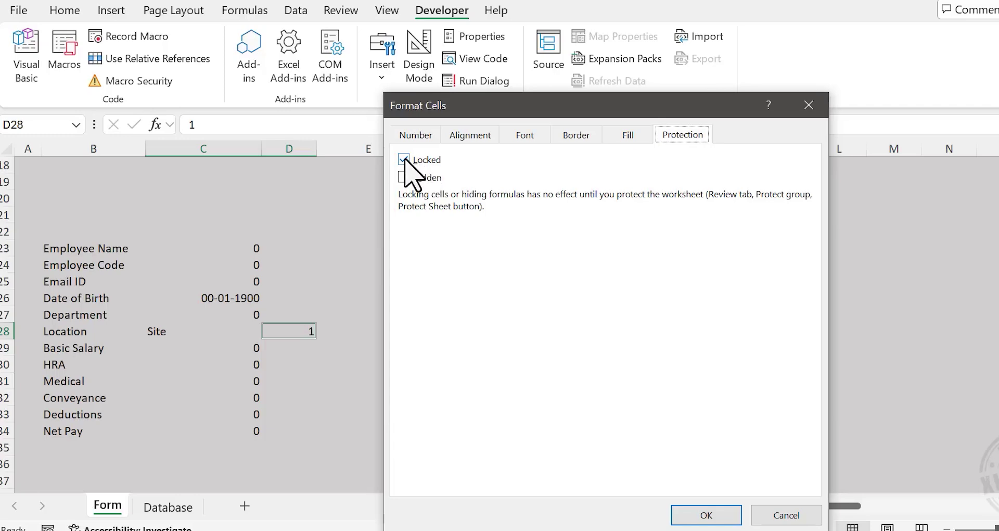
left_click(403, 160)
left_click(697, 512)
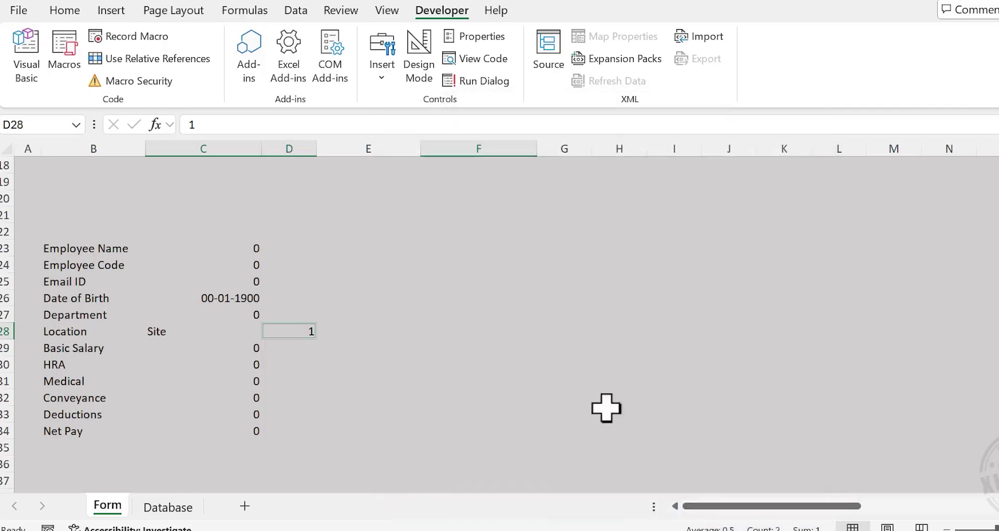
scroll(567, 364, "up", 6)
Protect the Form sheet with a password, confirming it a second time
left_click(665, 300)
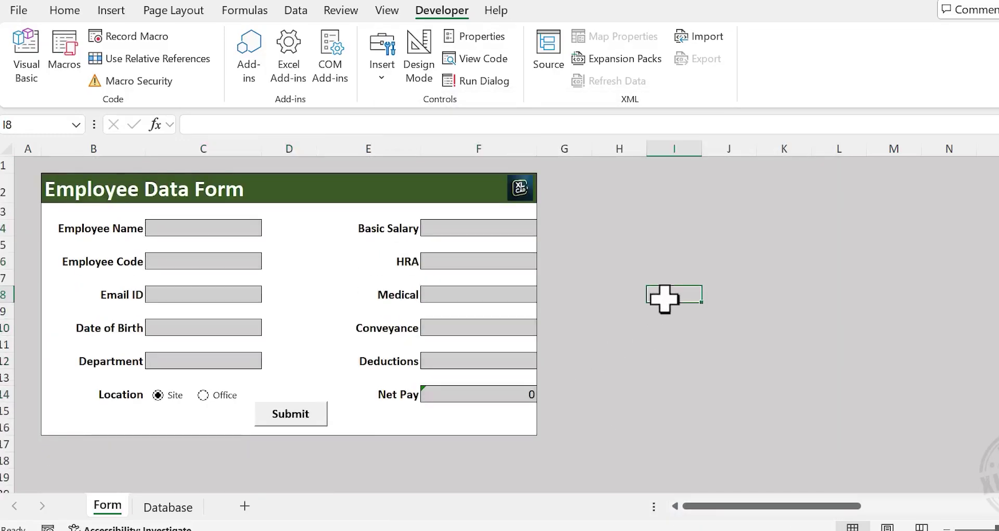
left_click(338, 11)
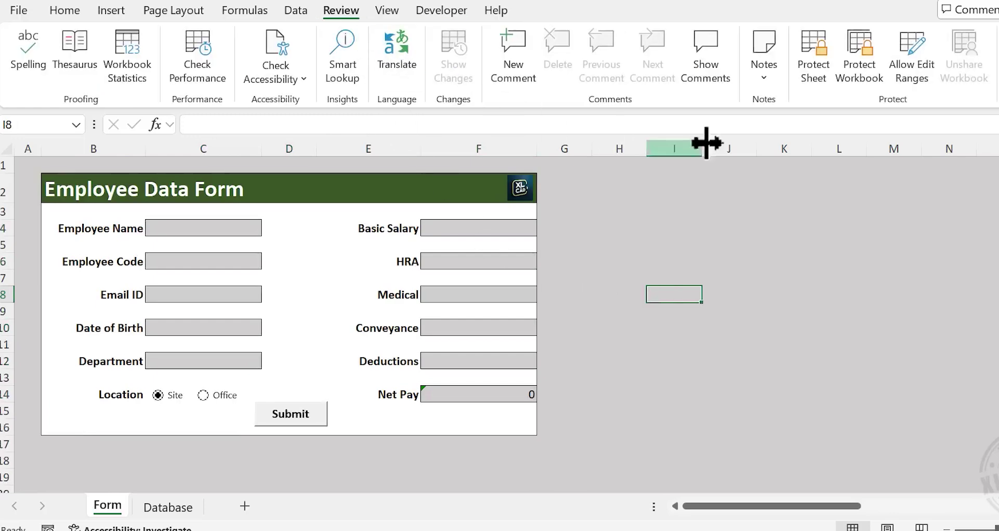
left_click(814, 73)
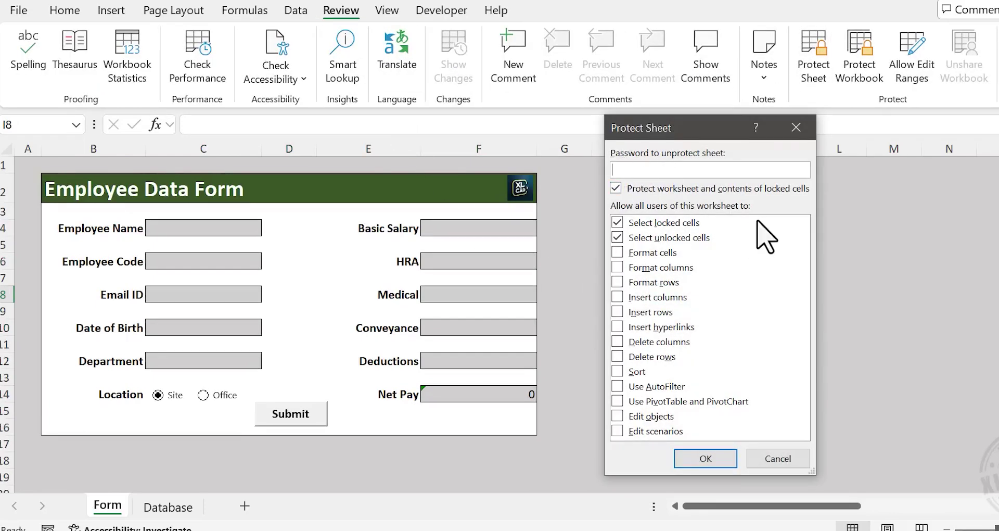
left_click(708, 459)
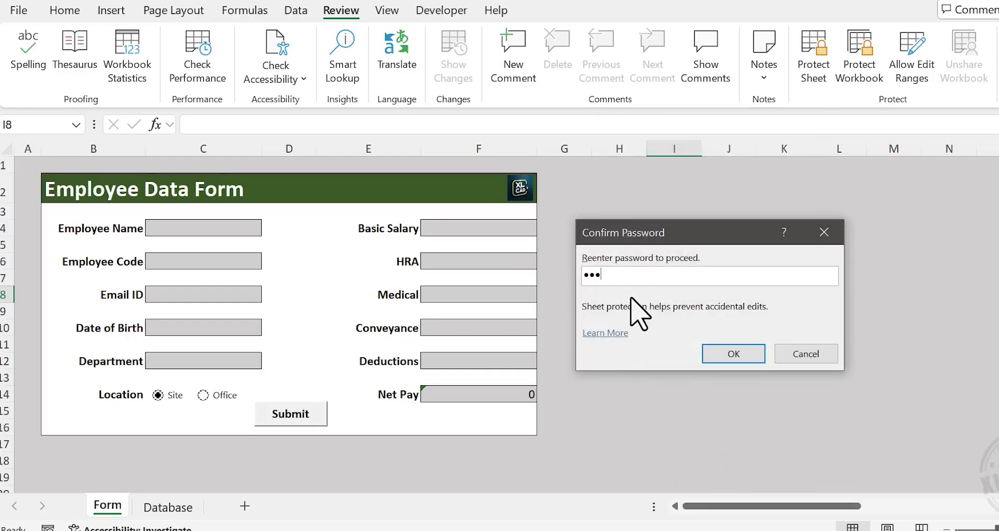
left_click(734, 356)
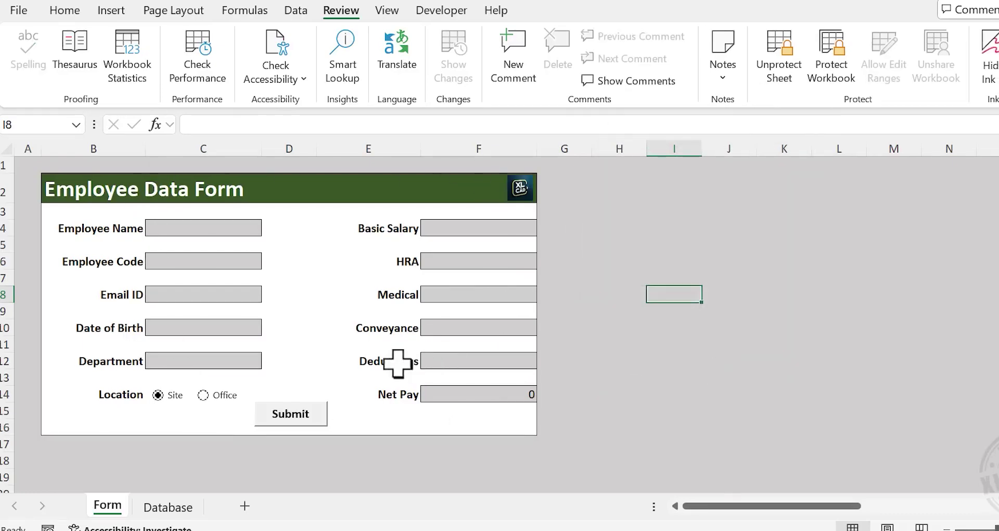
Test protection by deleting the Employee Name to Email ID labels and dismiss the warning
left_click_drag(101, 232, 105, 309)
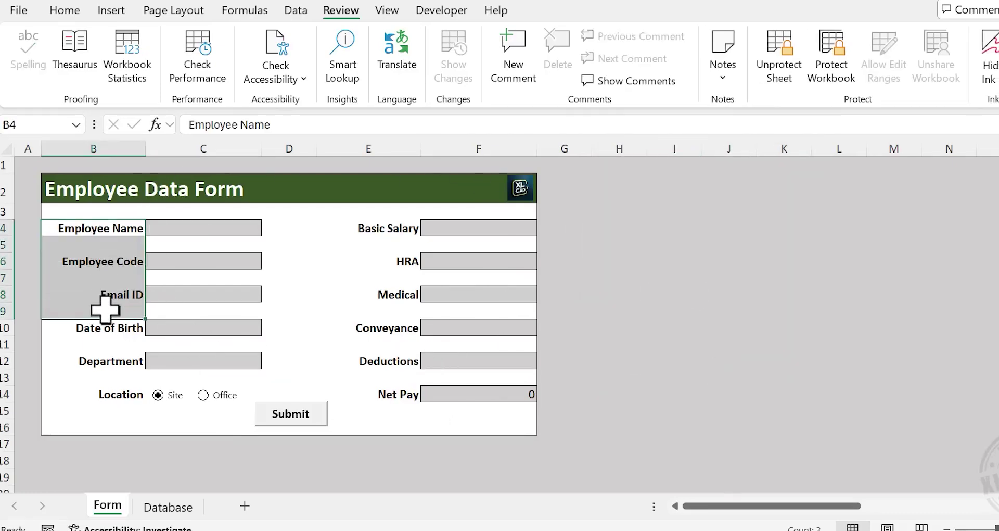
key("Delete")
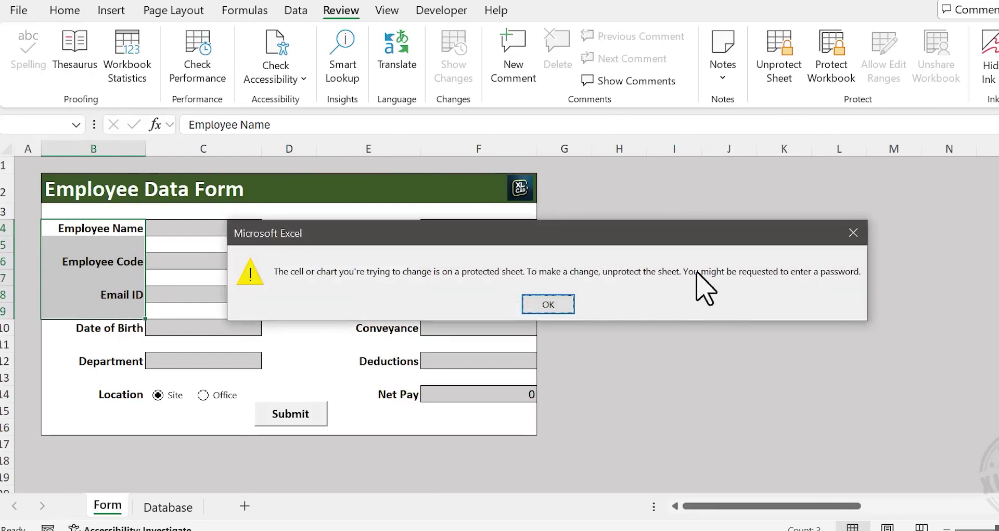
left_click(554, 305)
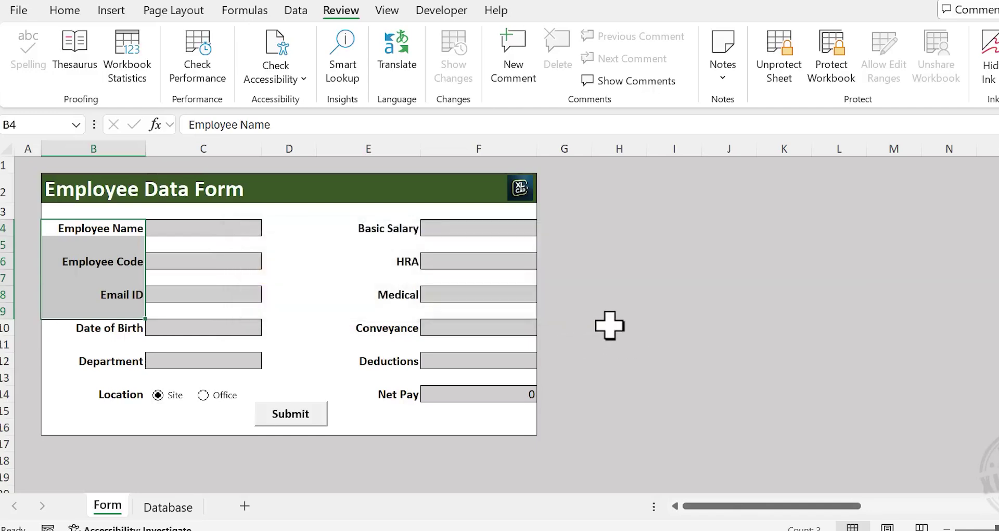
left_click(610, 315)
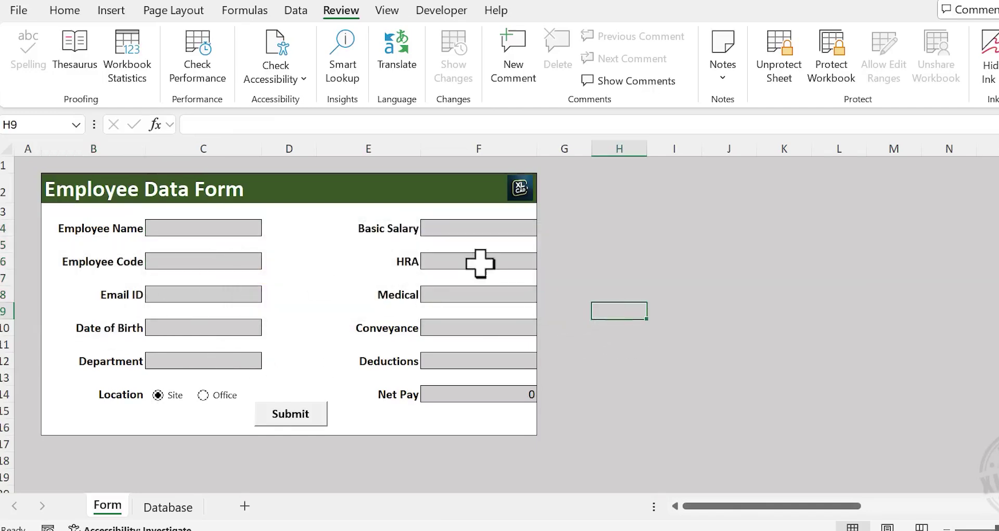
Enter the employee's name, employee code, e-mail and date of birth, with department Technical and location Office
left_click(208, 228)
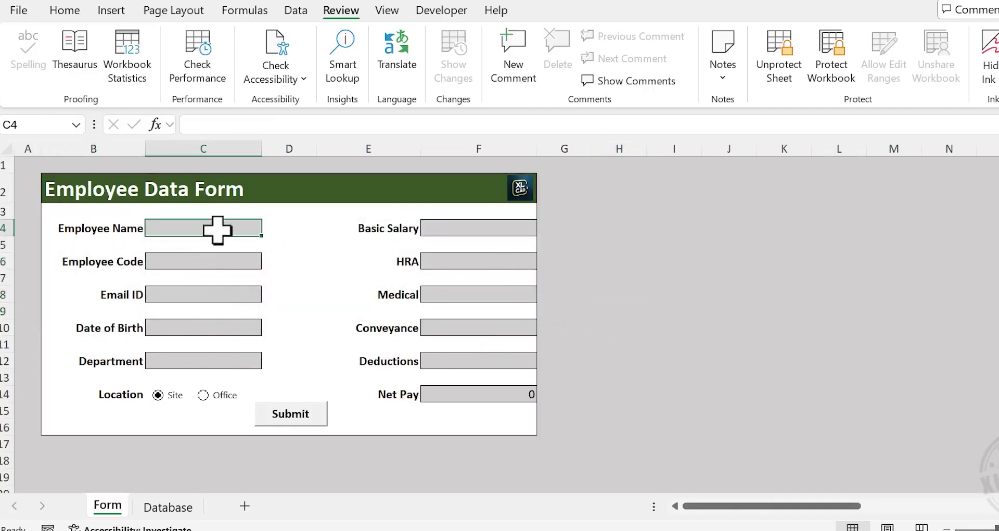
type("Ajay")
key("Return")
type("XNC001")
key("Return")
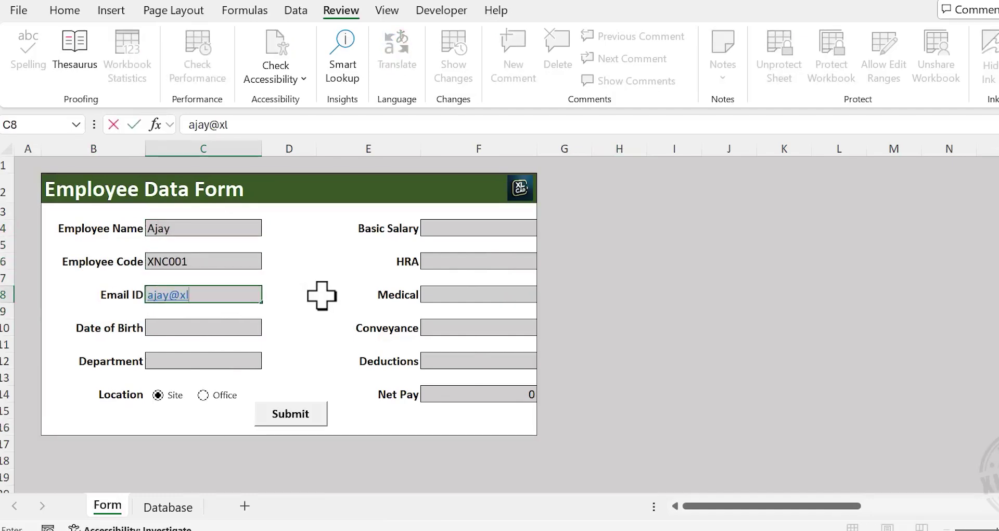
key("Return")
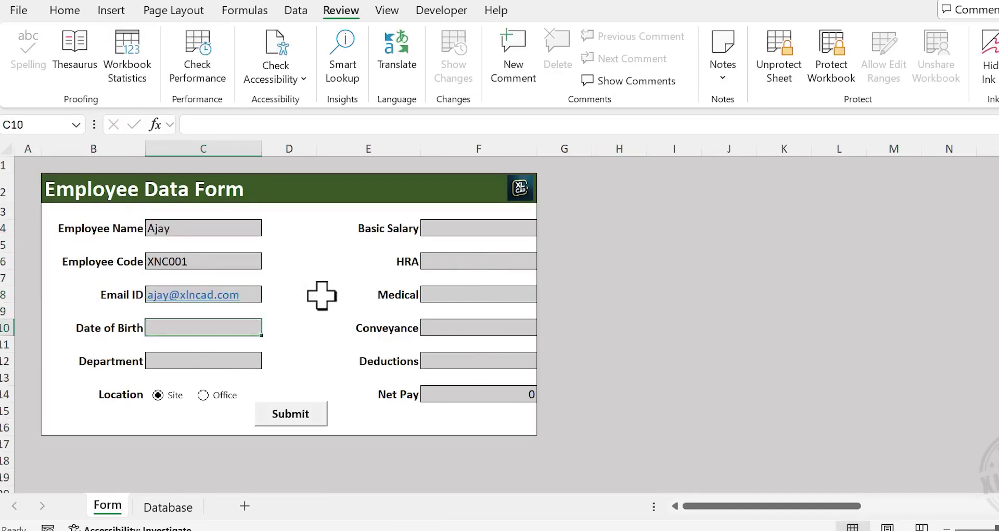
type("03-03-")
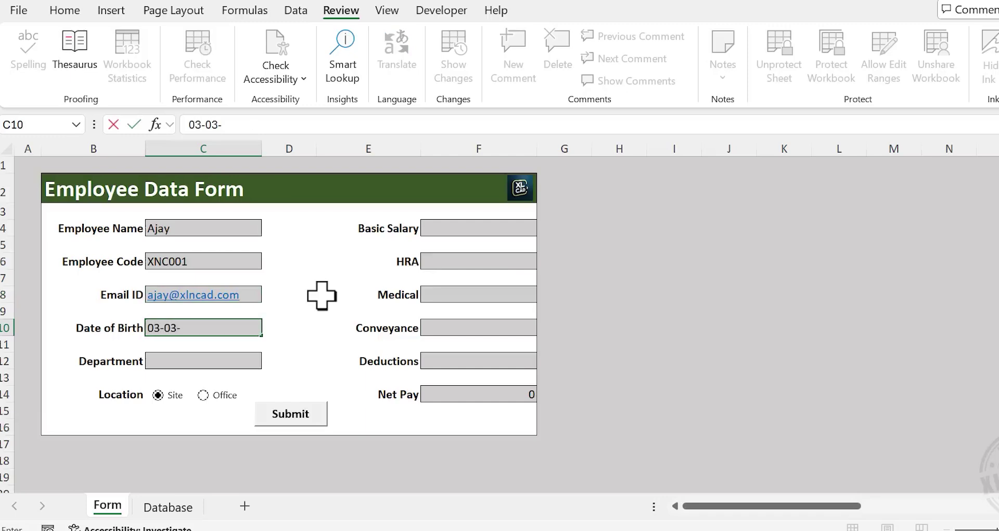
type("1985")
key("Return")
key("Return")
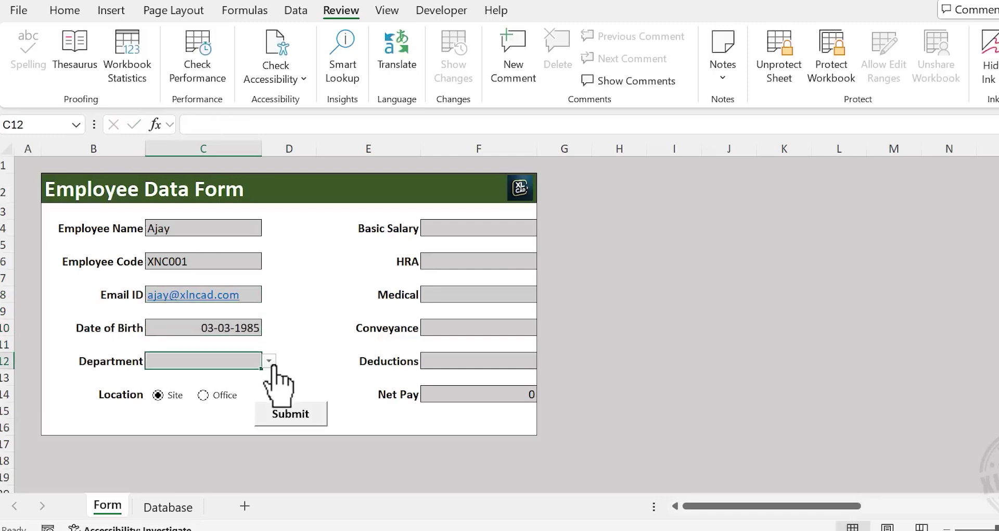
left_click(269, 360)
left_click(245, 376)
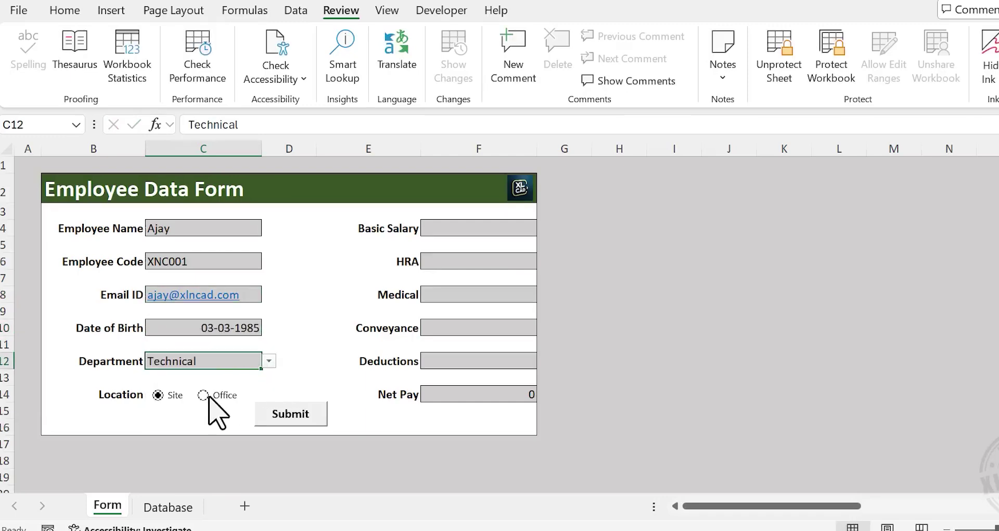
left_click(481, 229)
Enter pay figures: basic salary 60,000, HRA 2, medical 65, conveyance 54, deductions 1,800
type("6")
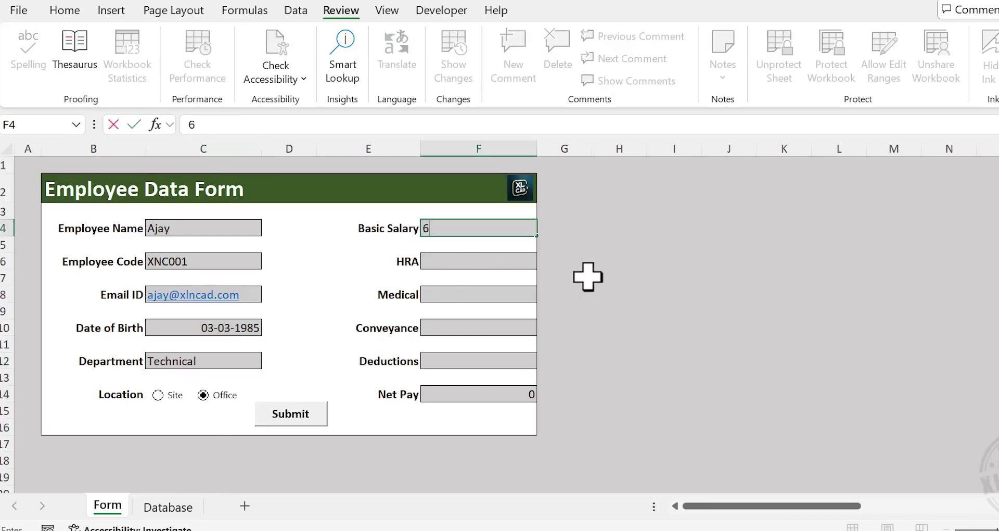
type("0,000")
key("Return")
type("22000")
key("Return")
type("6500")
key("Return")
type("5400")
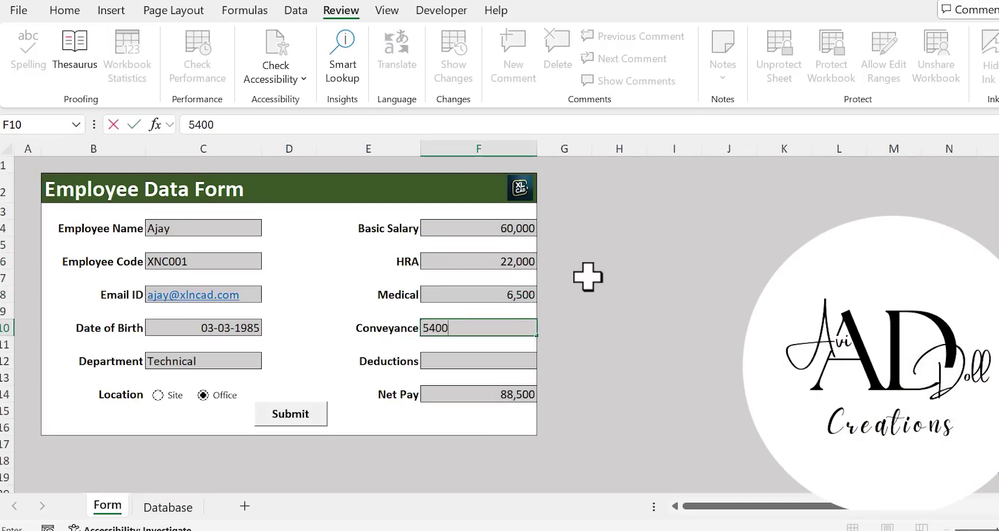
key("Return")
type("1,800")
key("Return")
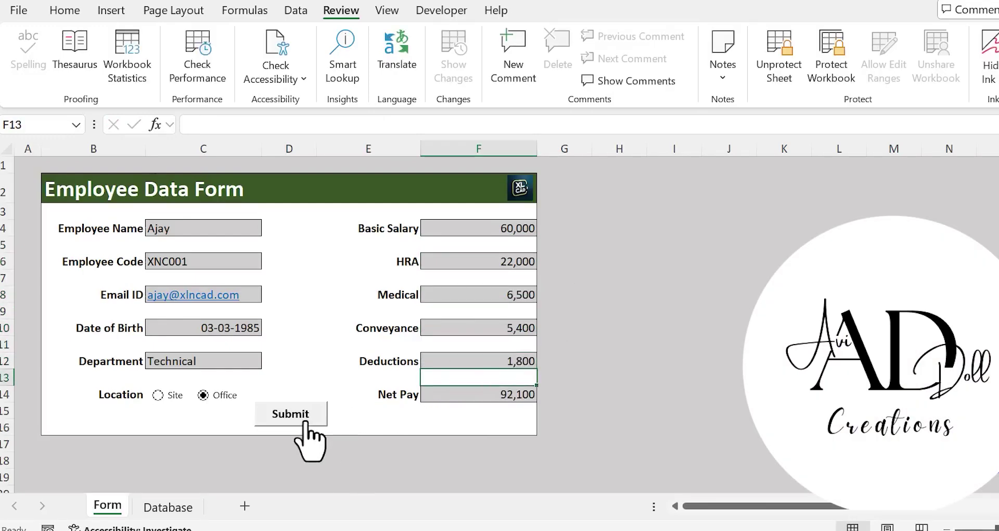
Submit the record and confirm it heads the Database sheet with net pay 92,100
left_click(291, 414)
left_click(165, 507)
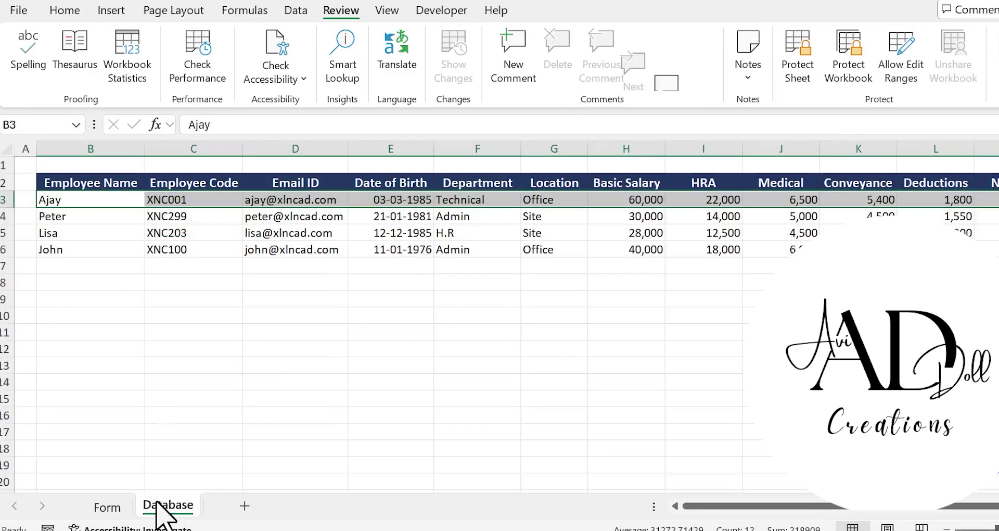
left_click(320, 199)
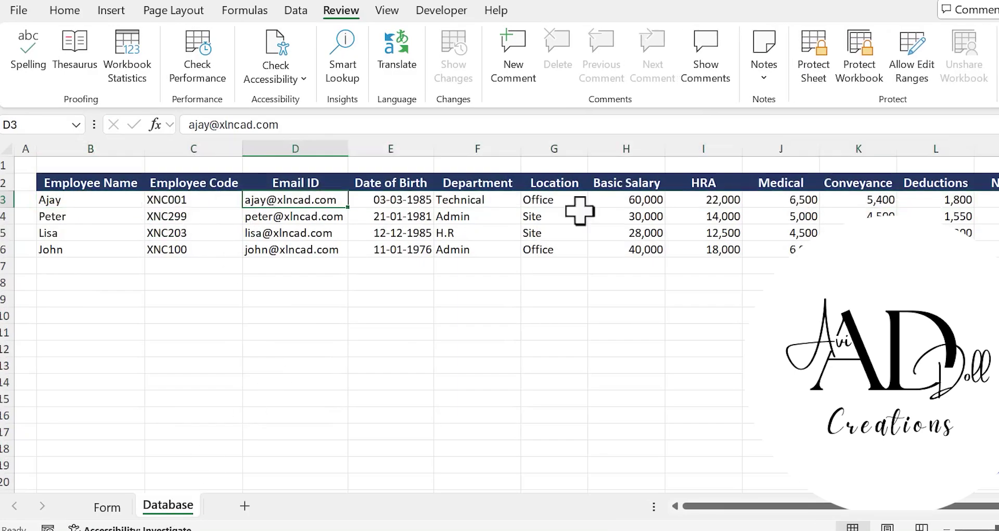